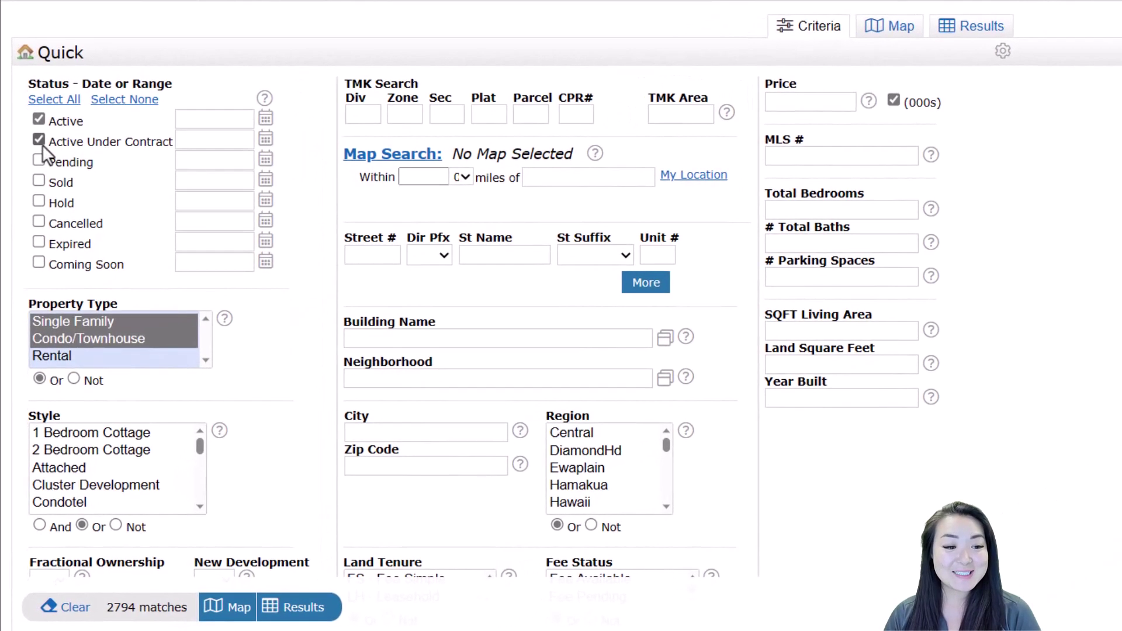
# Tick Pending and Sold and shorten both date ranges from 0-180 to 0-90 days
pyautogui.click(39, 160)
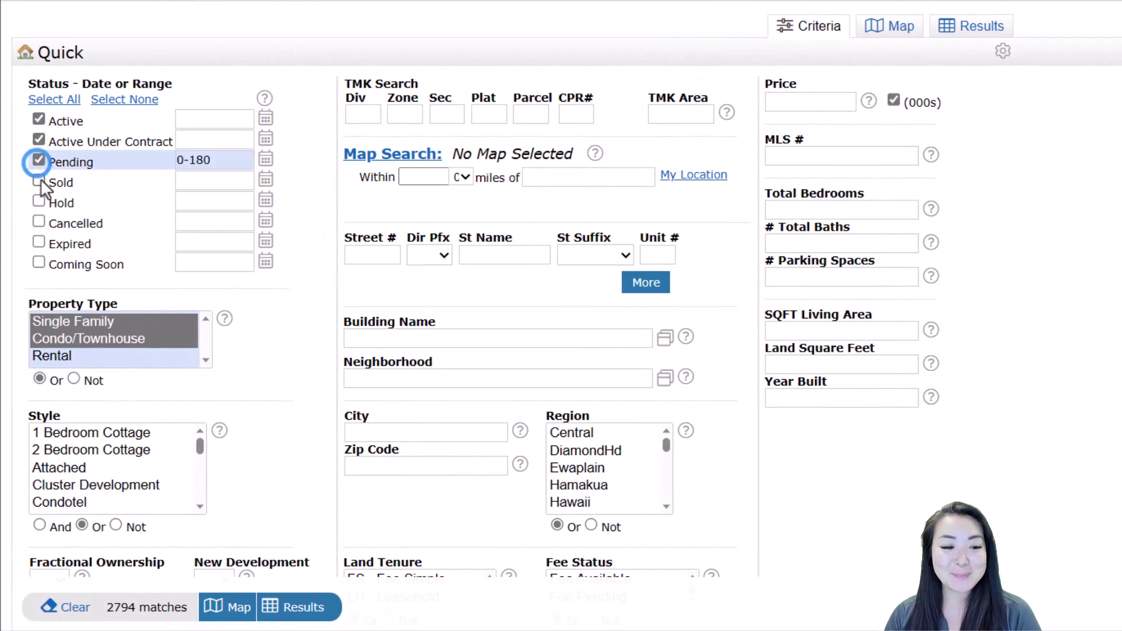
pyautogui.click(39, 180)
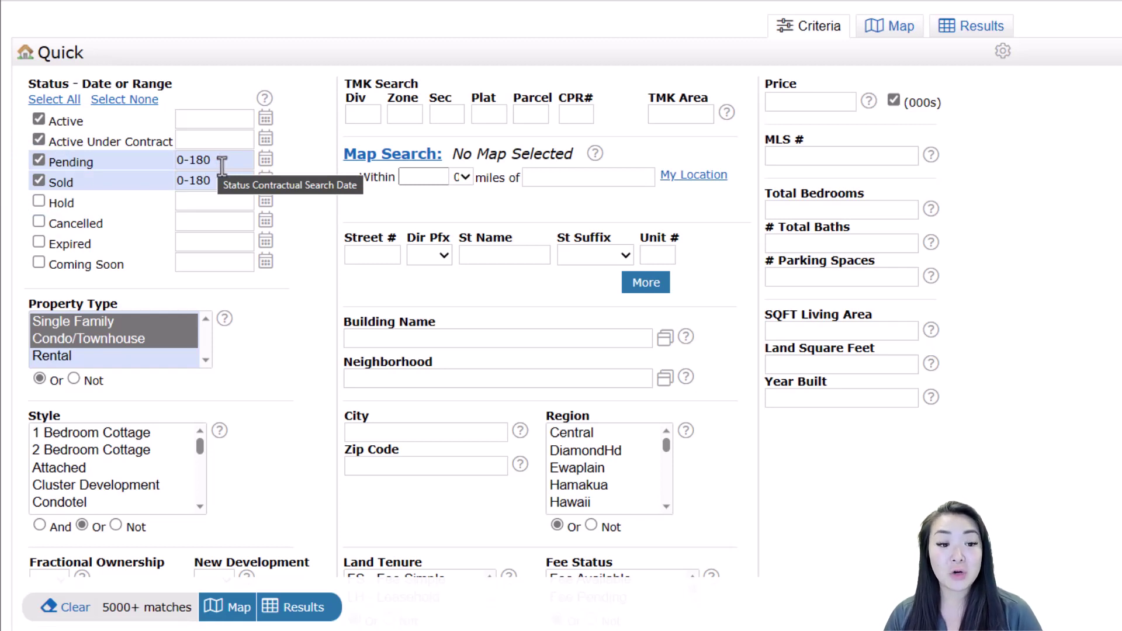
pyautogui.click(222, 162)
pyautogui.press('BackSpace')
pyautogui.press('BackSpace')
pyautogui.press('BackSpace')
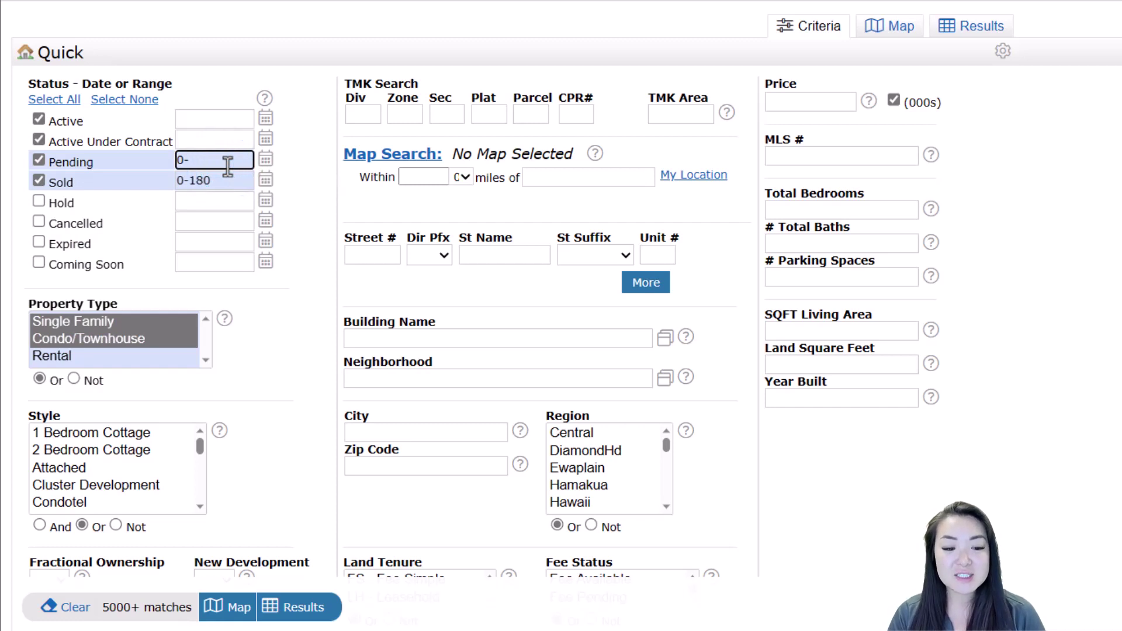
pyautogui.write('90')
pyautogui.moveTo(243, 181); pyautogui.dragTo(191, 186)
pyautogui.write('90')
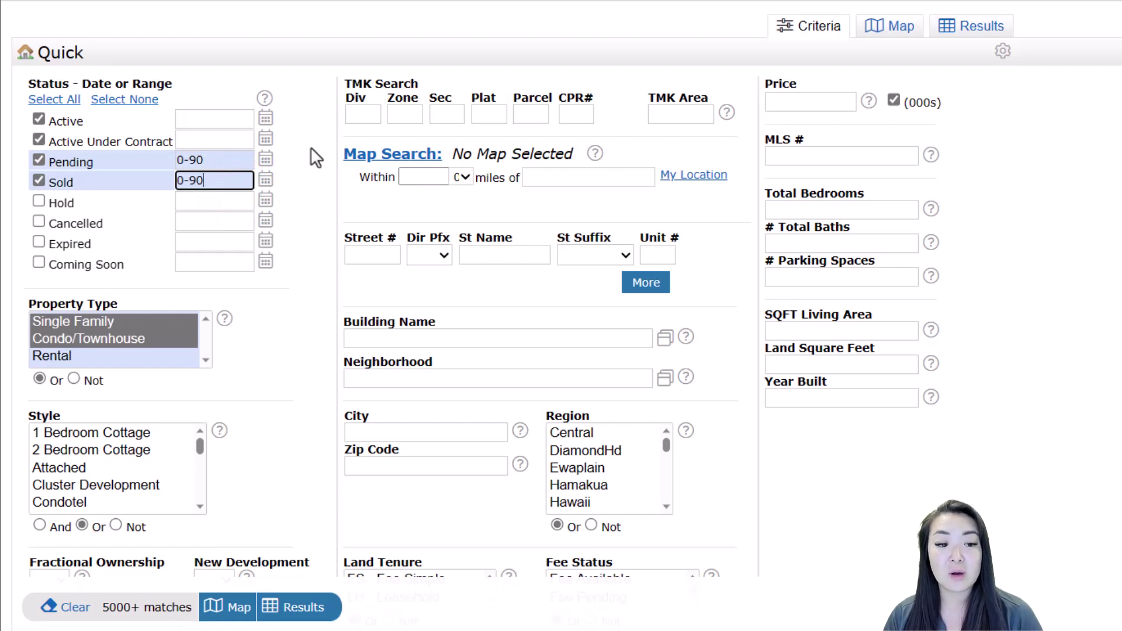
pyautogui.click(264, 169)
pyautogui.click(263, 165)
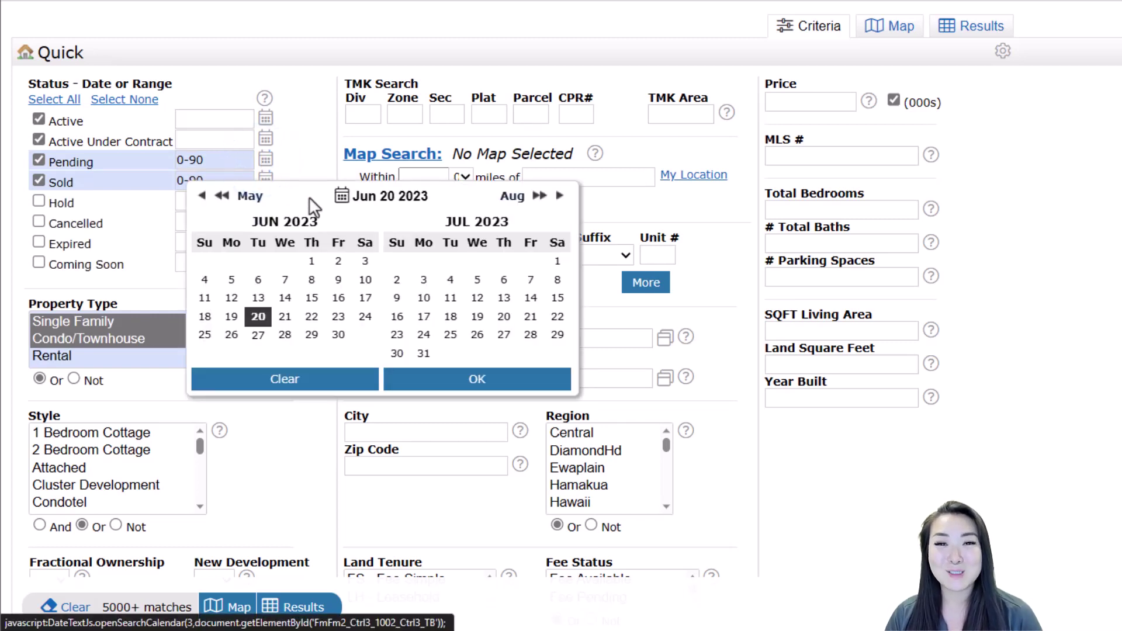
pyautogui.click(318, 135)
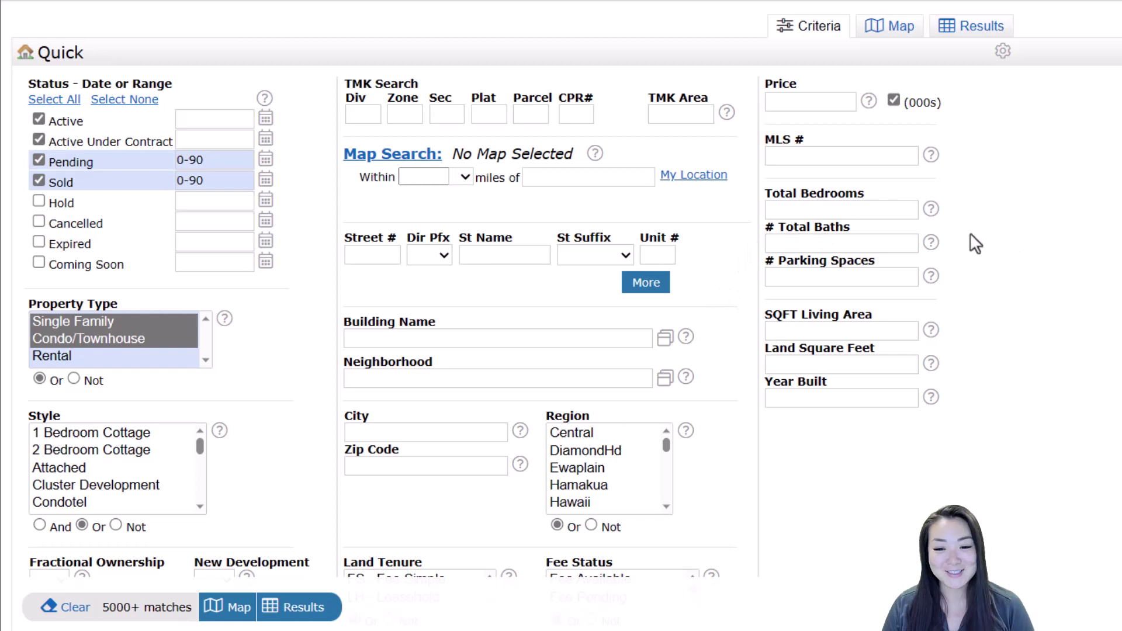
# Set Total Bedrooms and Total Baths both to 2-3
pyautogui.click(888, 211)
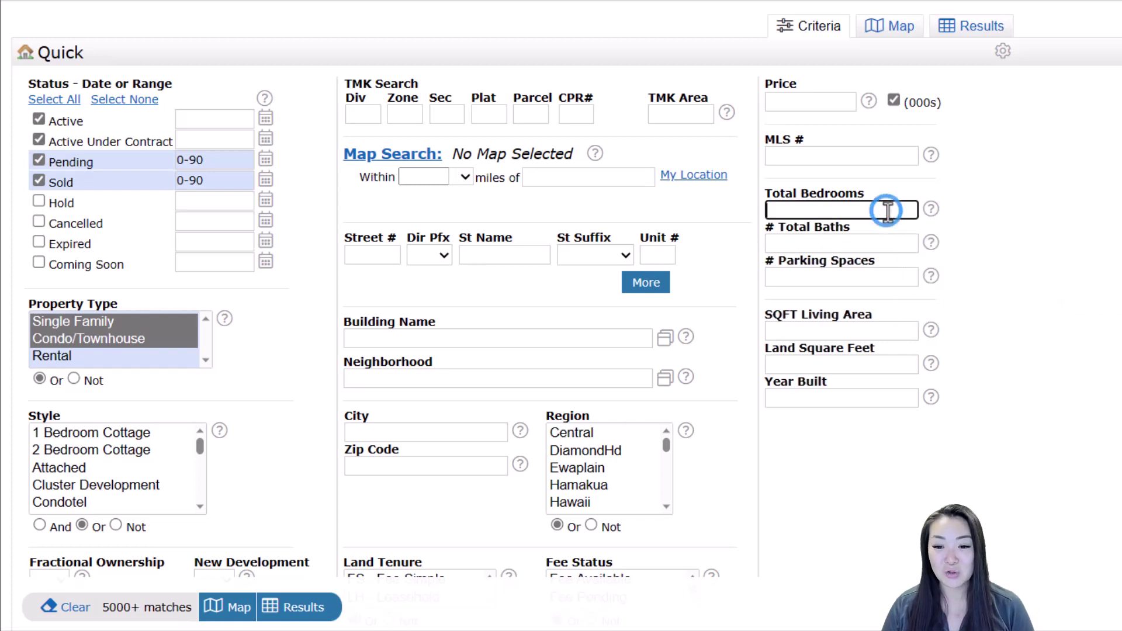
pyautogui.write('2-')
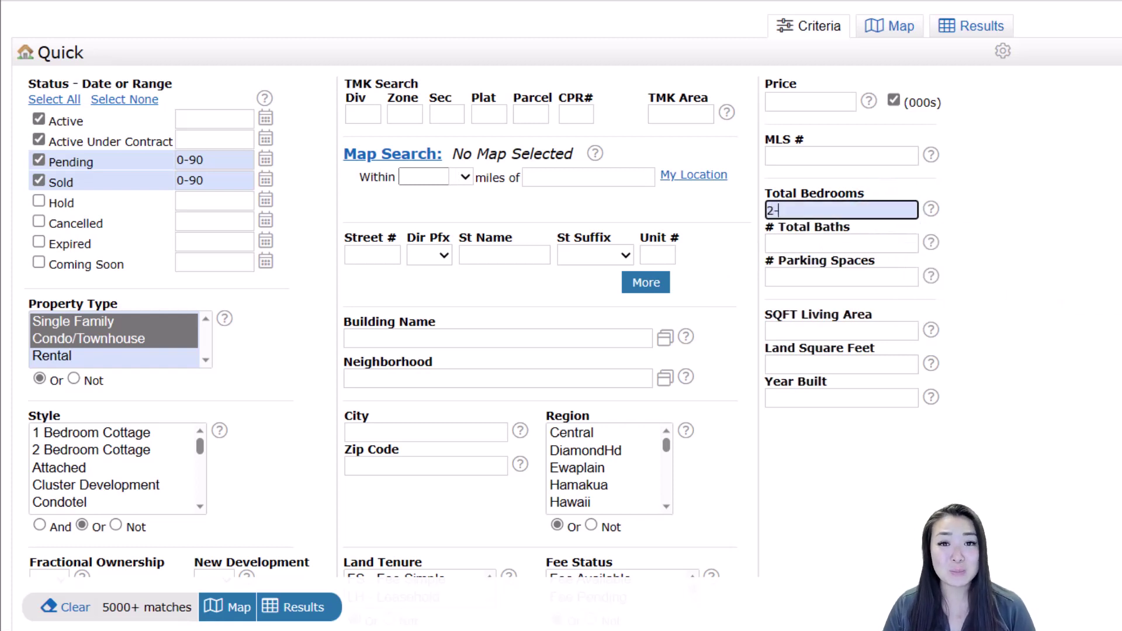
pyautogui.write('3')
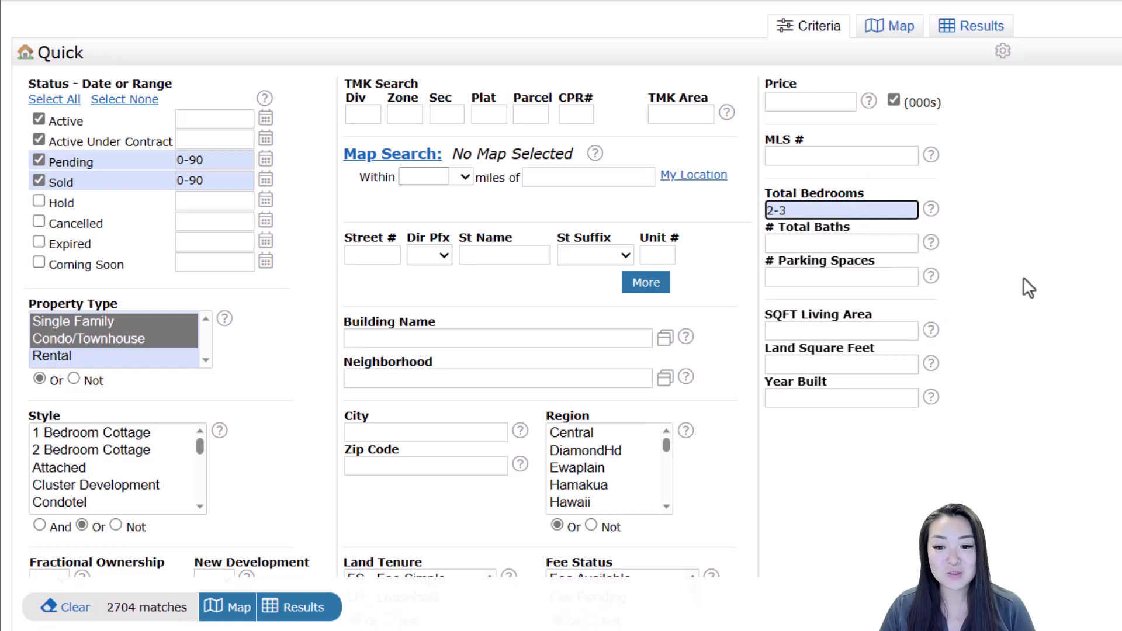
pyautogui.click(906, 245)
pyautogui.write('2-3')
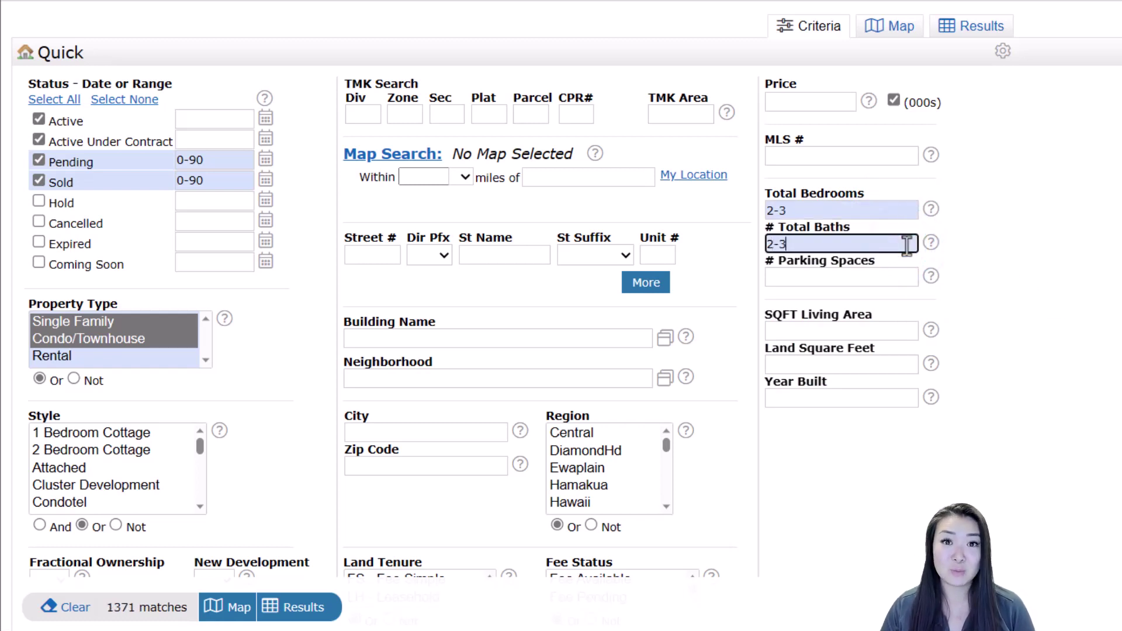
pyautogui.click(1028, 227)
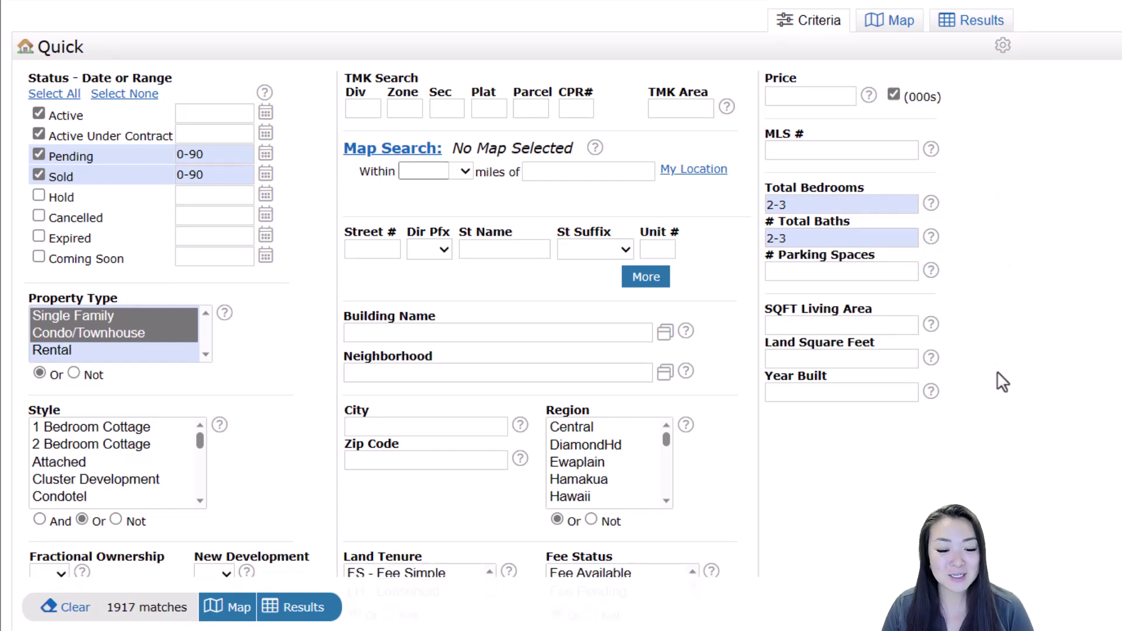
# Select FS and LH land tenure and choose the OCEAN POINTE neighborhood
pyautogui.scroll(-2, 492, 480)
pyautogui.moveTo(459, 472); pyautogui.dragTo(461, 476)
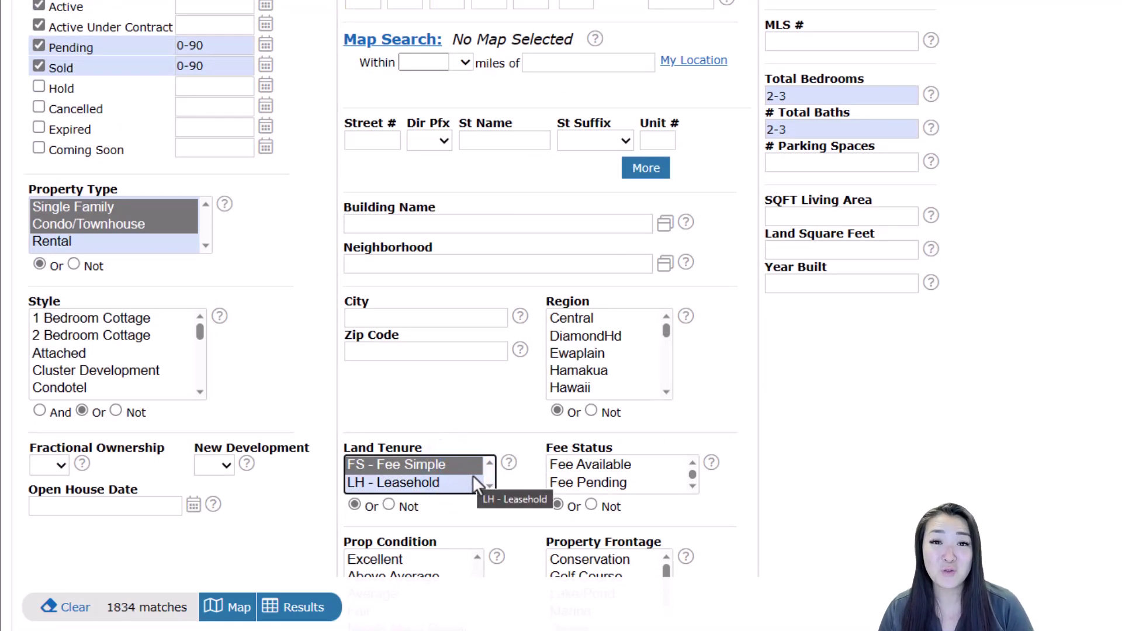
pyautogui.click(468, 272)
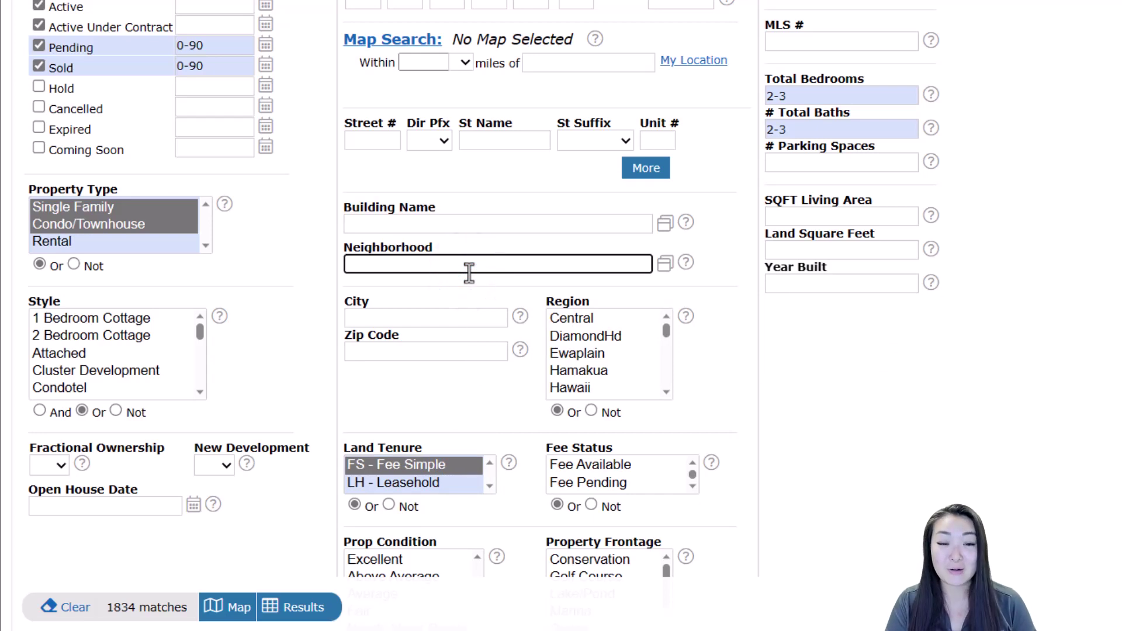
pyautogui.write('ocea')
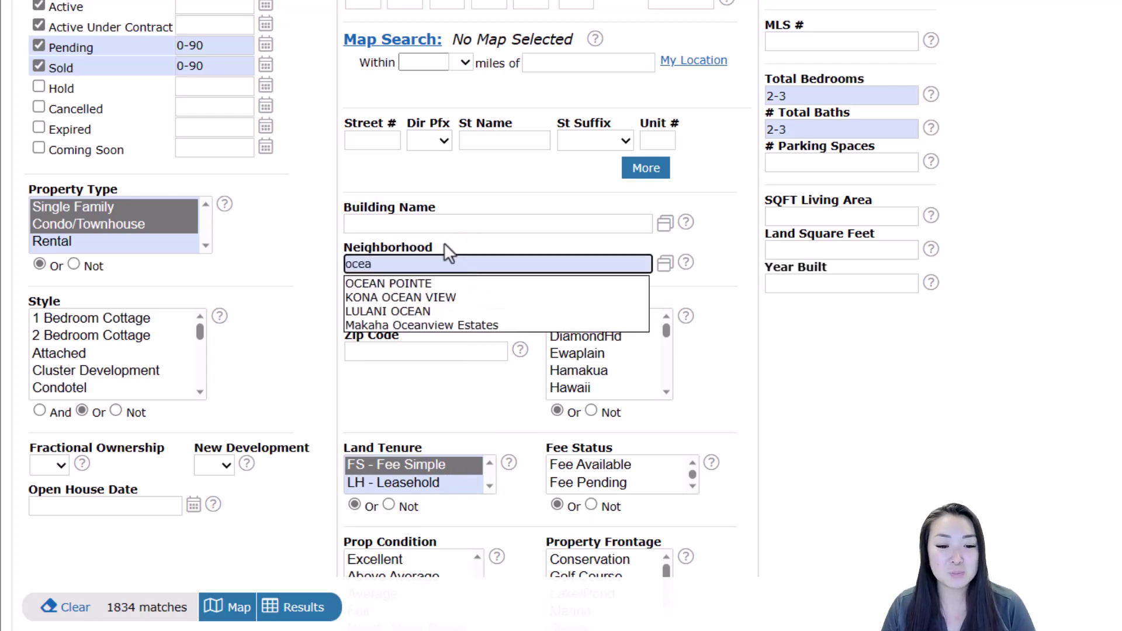
pyautogui.click(439, 285)
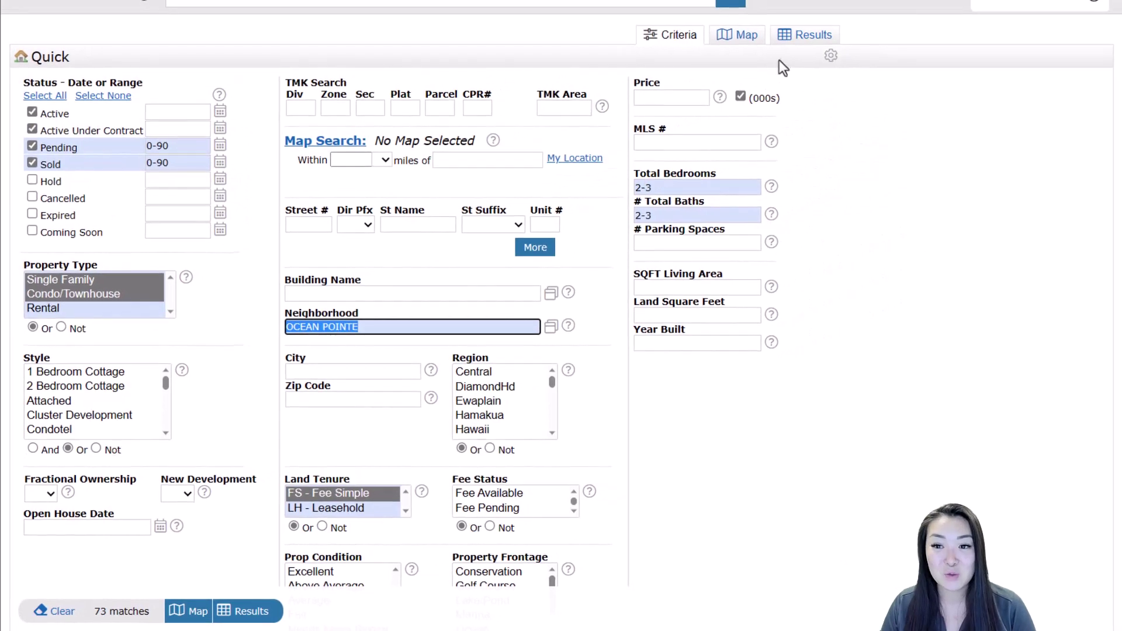
# Browse the 73 Ocean Pointe listings in the Results table, then switch to the Map view
pyautogui.click(794, 44)
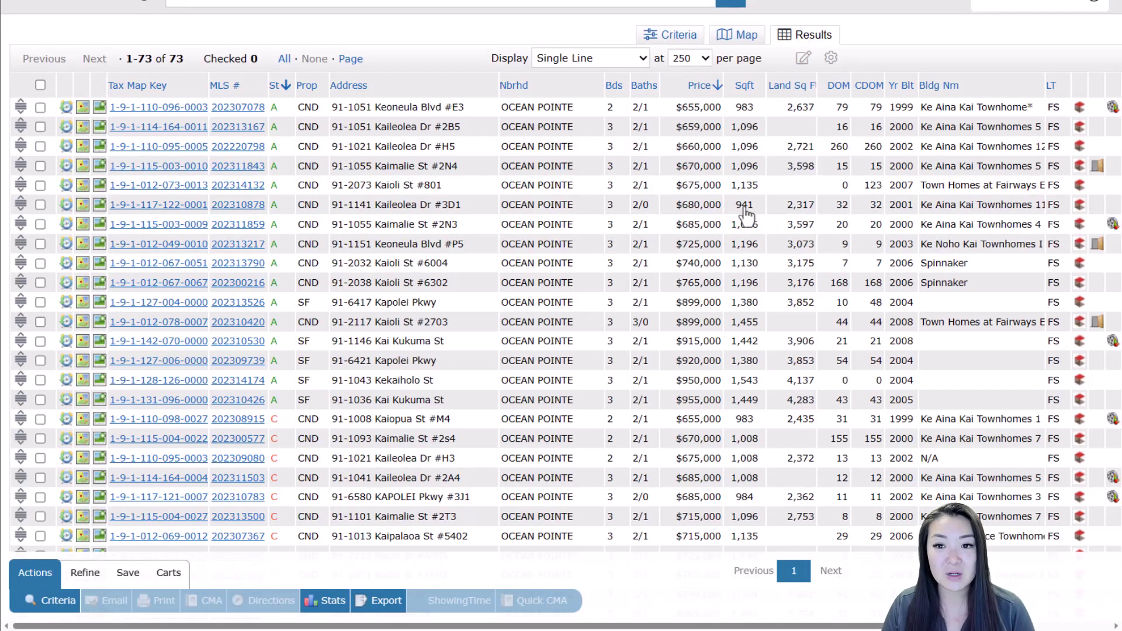
pyautogui.scroll(-2, 345, 234)
pyautogui.scroll(-8, 365, 278)
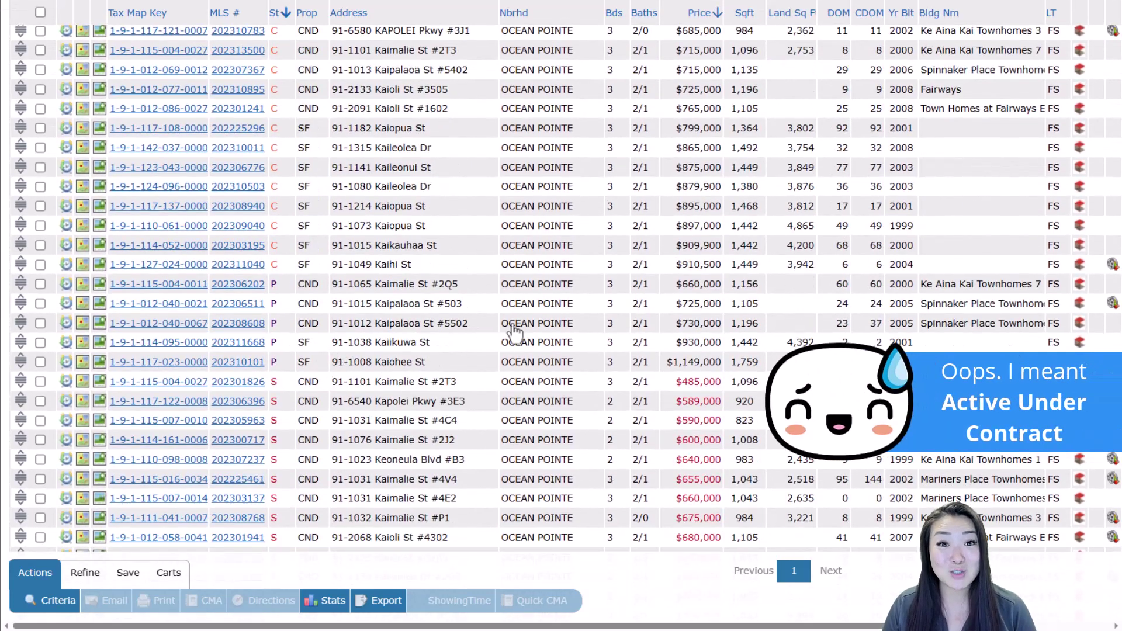
pyautogui.scroll(6, 509, 327)
pyautogui.scroll(6, 510, 323)
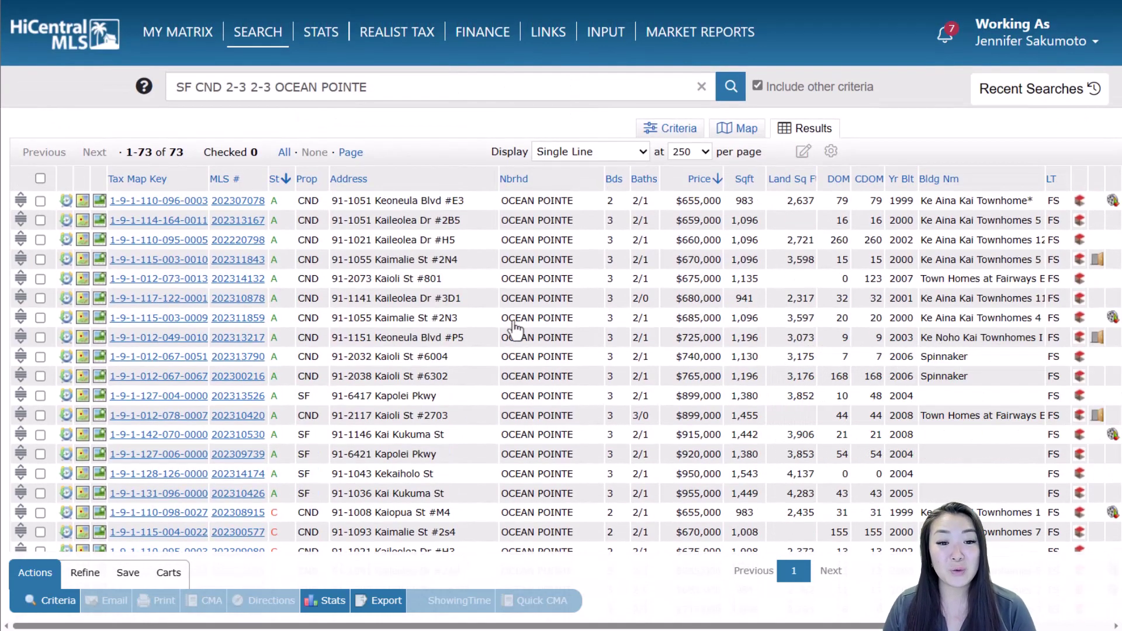
pyautogui.click(744, 130)
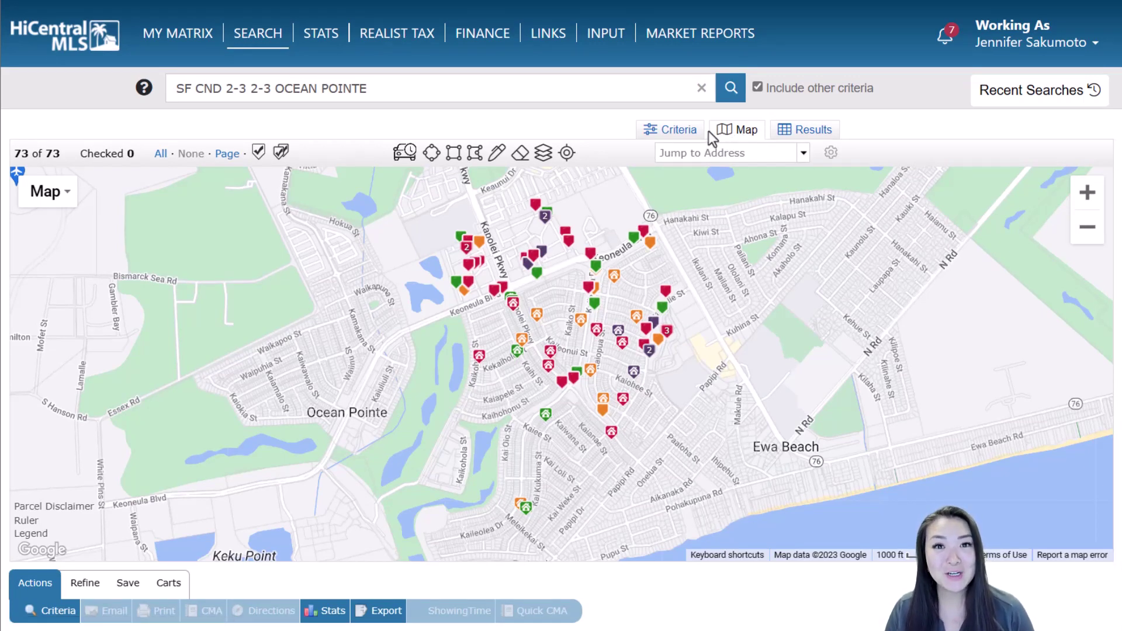
# Deselect Condo/Townhouse so only Single Family remains, and list the 23 resulting homes
pyautogui.click(679, 130)
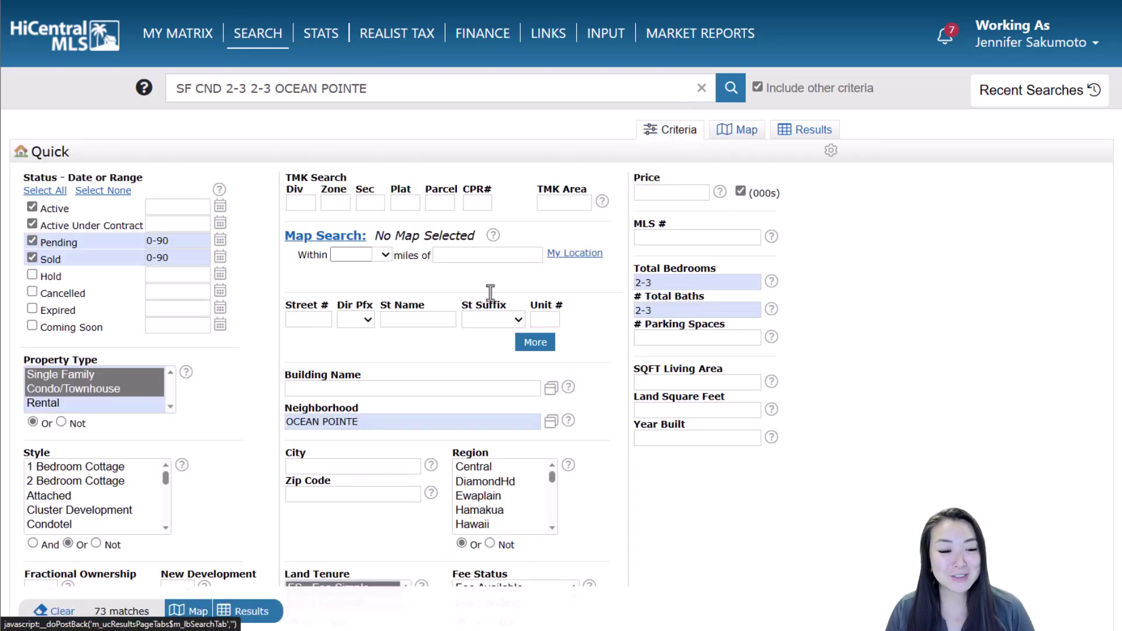
pyautogui.keyDown('ctrl'); pyautogui.click(128, 389); pyautogui.keyUp('ctrl')
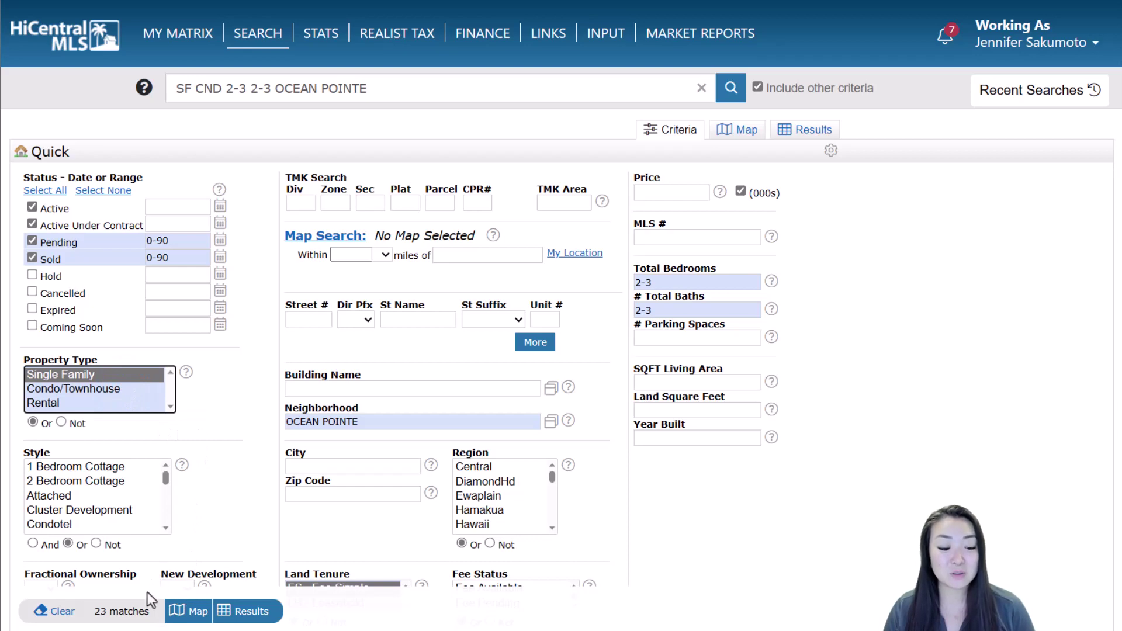
pyautogui.click(257, 613)
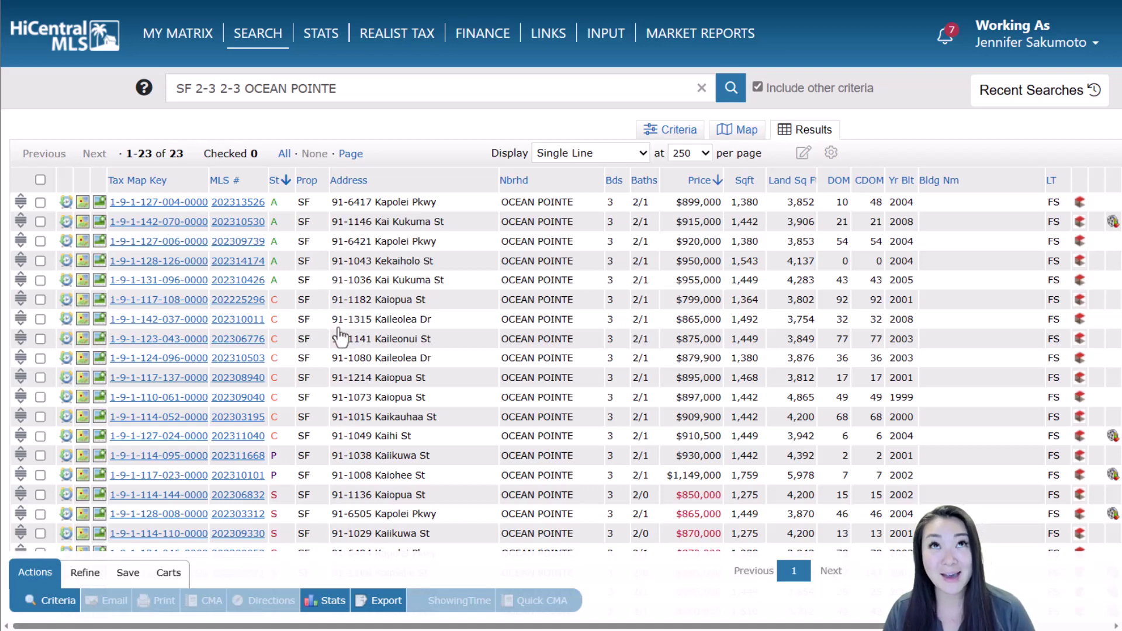
pyautogui.scroll(-2, 342, 336)
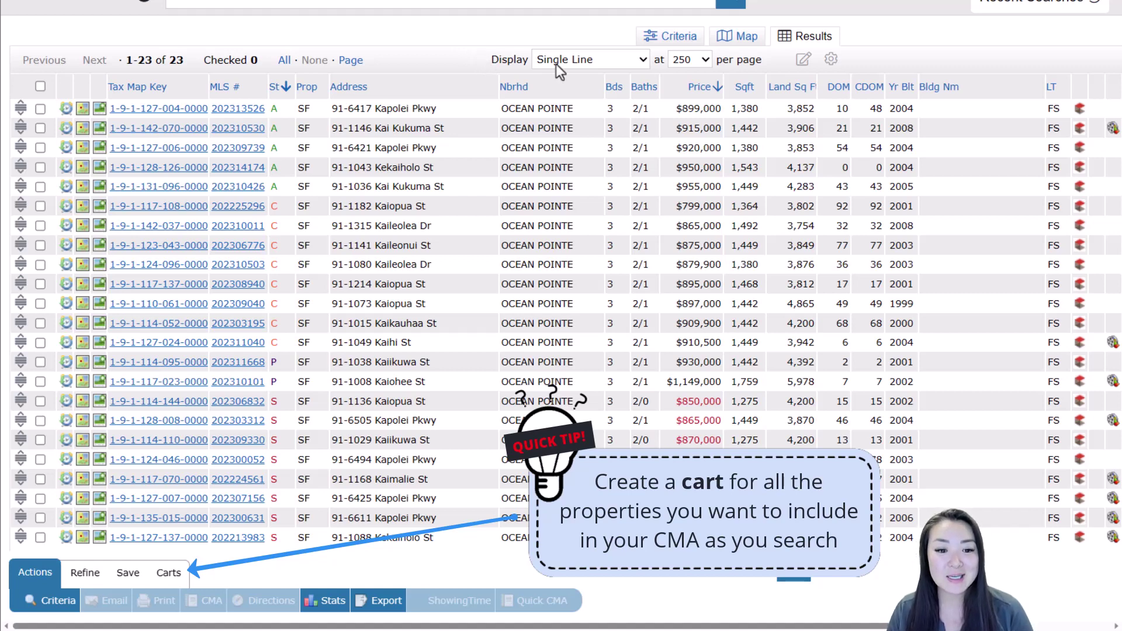
pyautogui.click(40, 109)
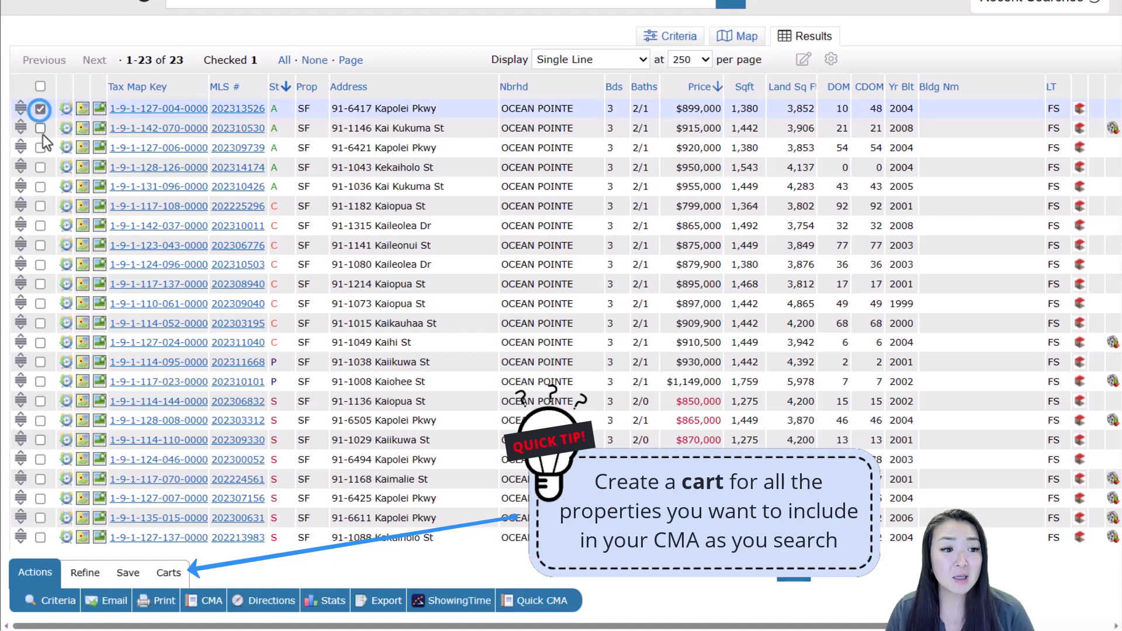
pyautogui.click(40, 128)
pyautogui.click(40, 148)
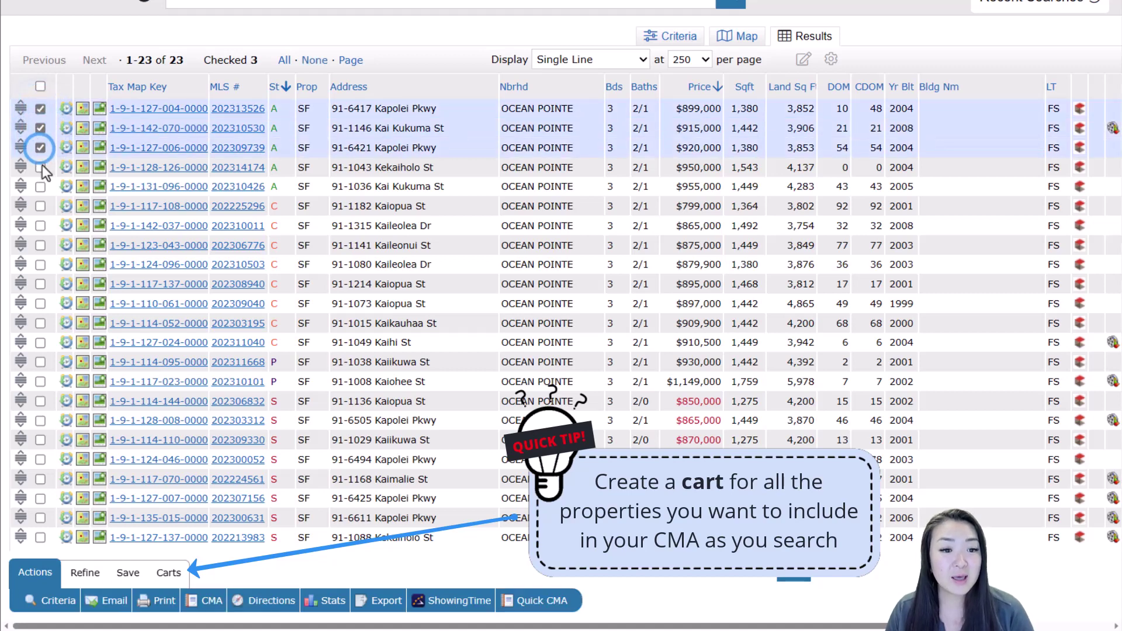
pyautogui.click(40, 206)
pyautogui.click(40, 225)
pyautogui.click(40, 245)
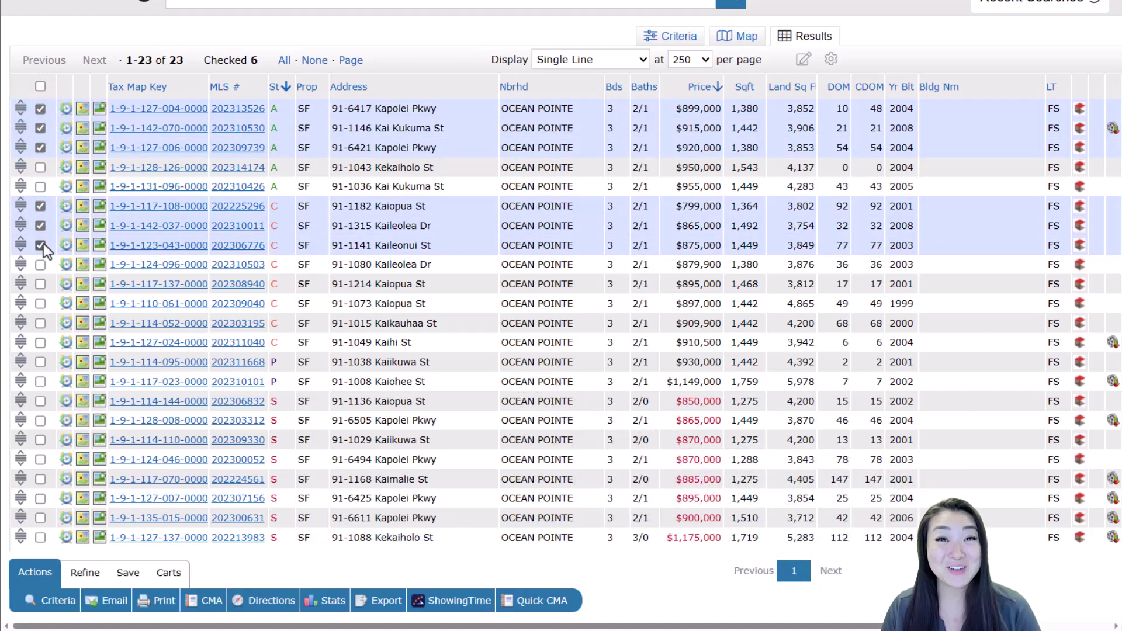
# Check the five pending and sold listings and start a CMA from the 11 checked
pyautogui.click(39, 361)
pyautogui.click(39, 382)
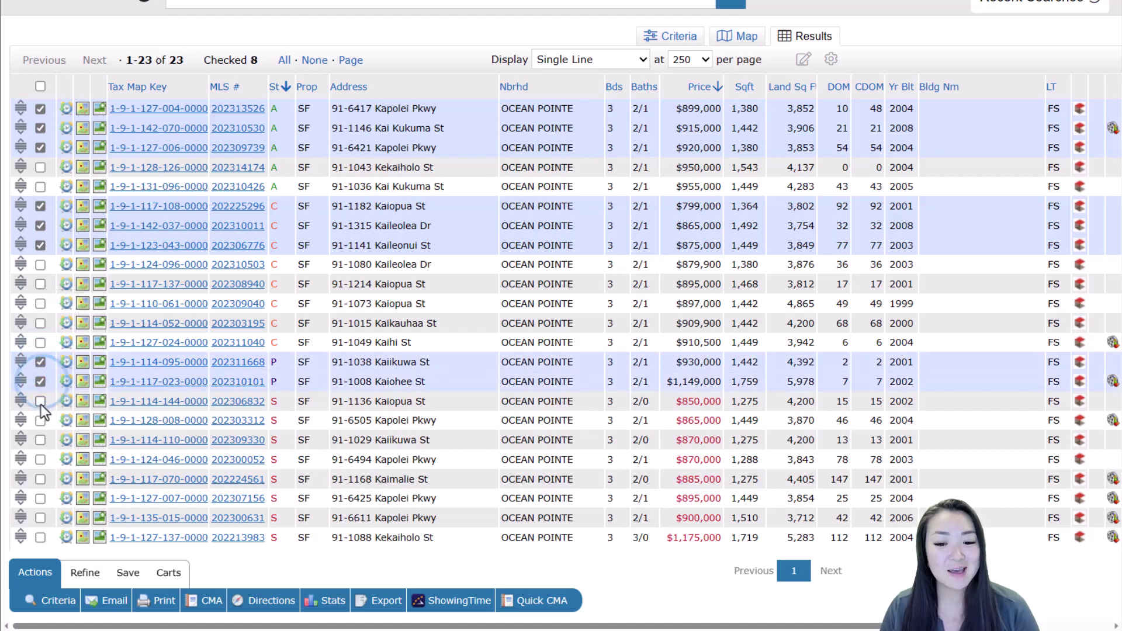
pyautogui.click(39, 402)
pyautogui.click(39, 420)
pyautogui.click(41, 440)
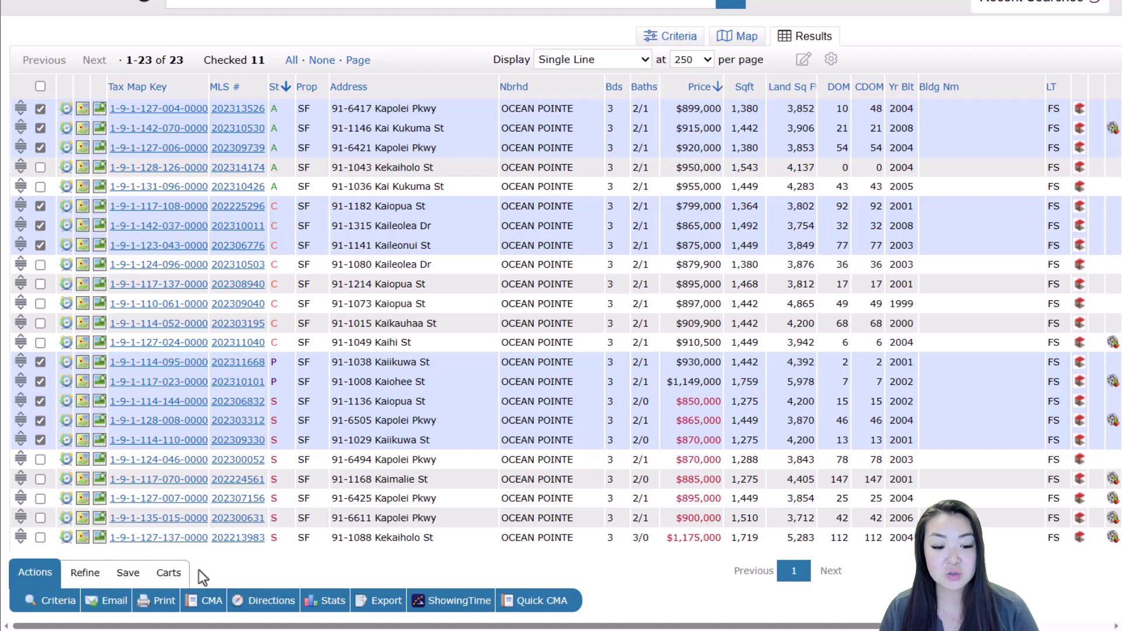
pyautogui.click(209, 602)
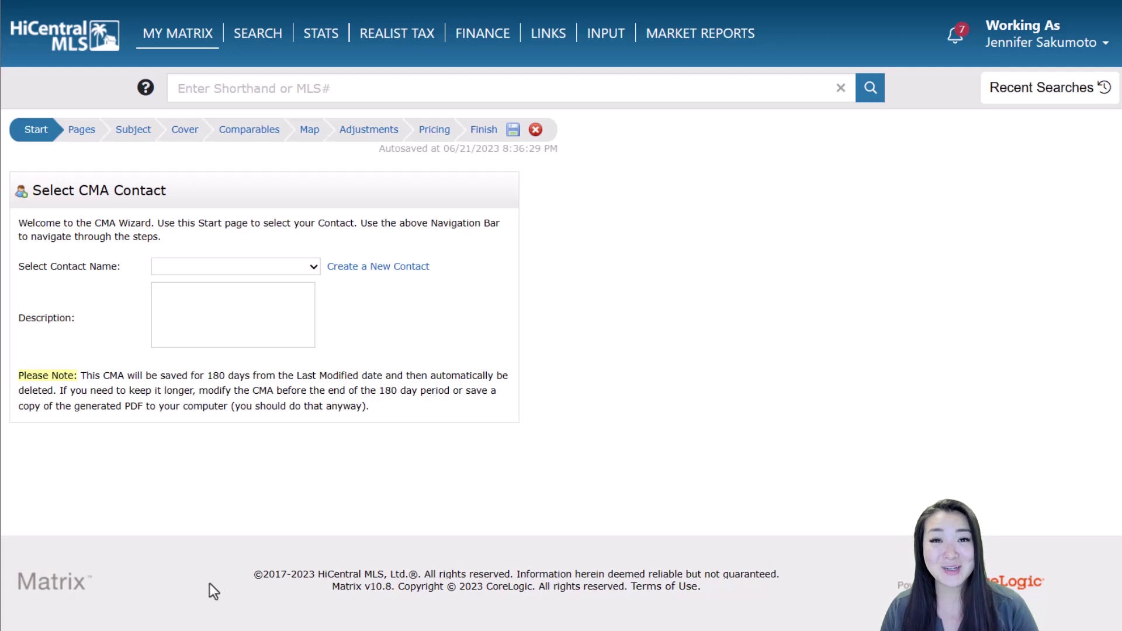
# Choose the client contact and enter the description 'Ocean Pointe Single Family Home' with 'CMA' on a second line
pyautogui.click(276, 268)
pyautogui.click(275, 292)
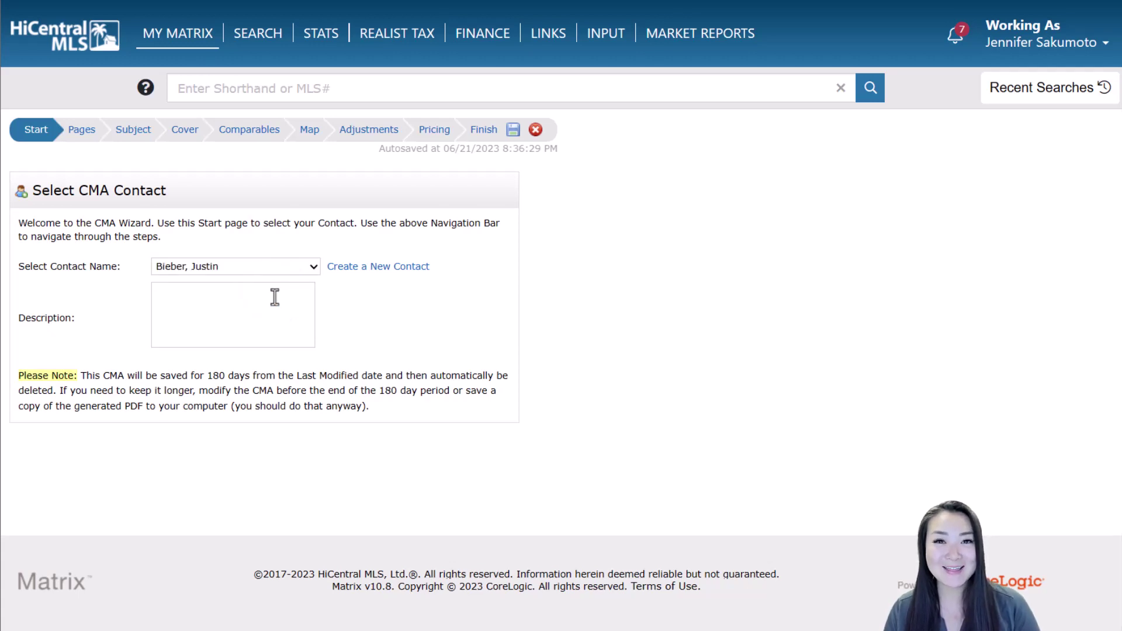
pyautogui.click(274, 298)
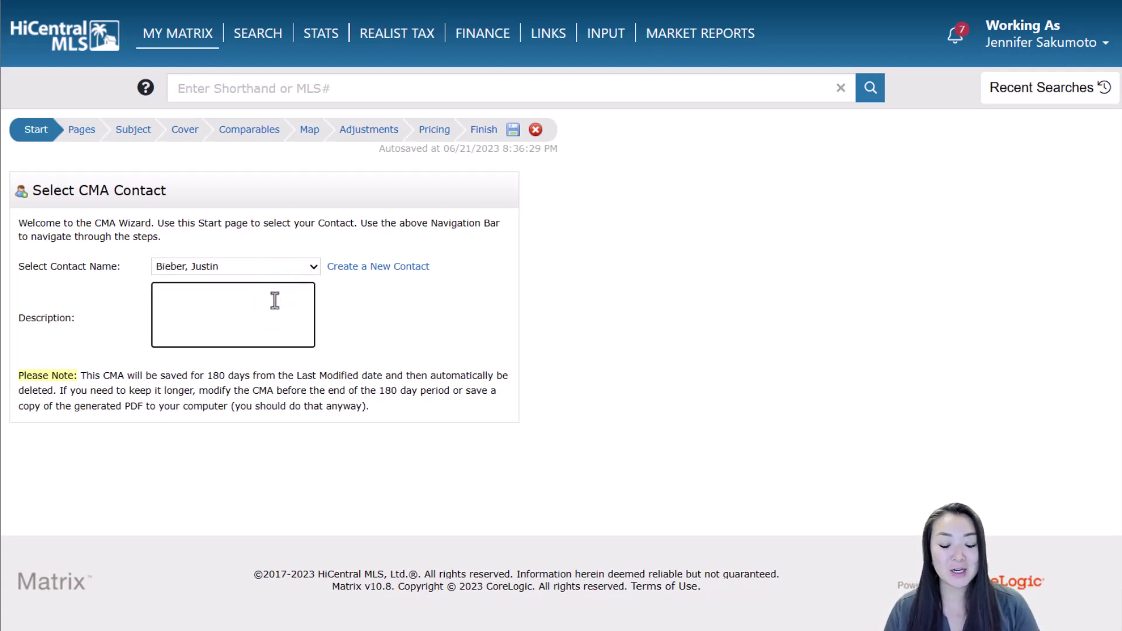
pyautogui.write('Ocean ')
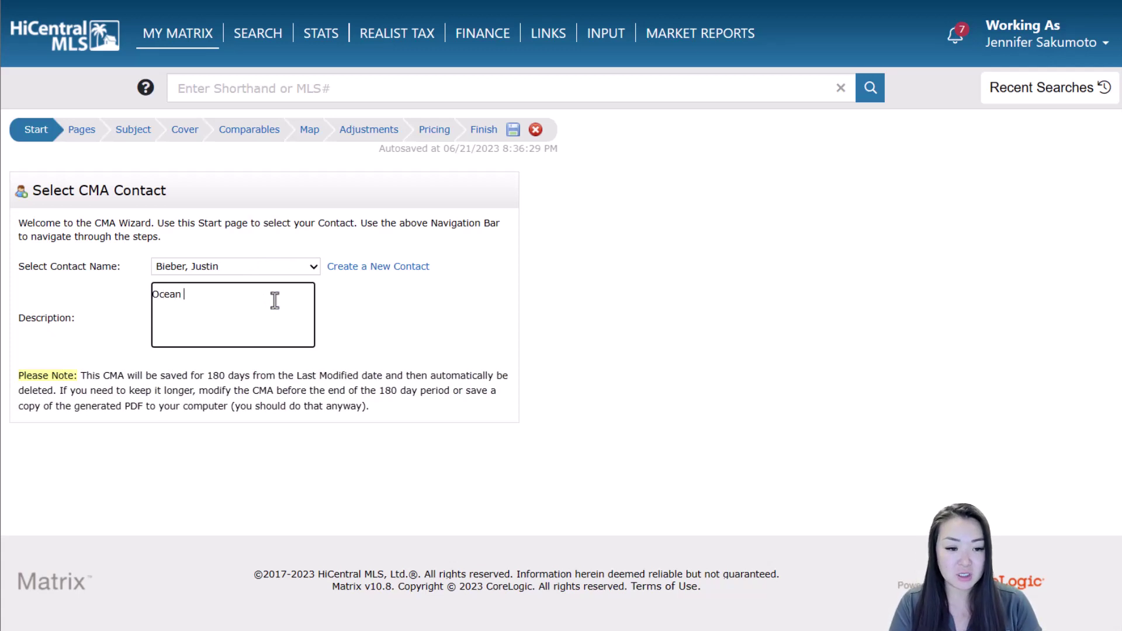
pyautogui.write('Pointe Si')
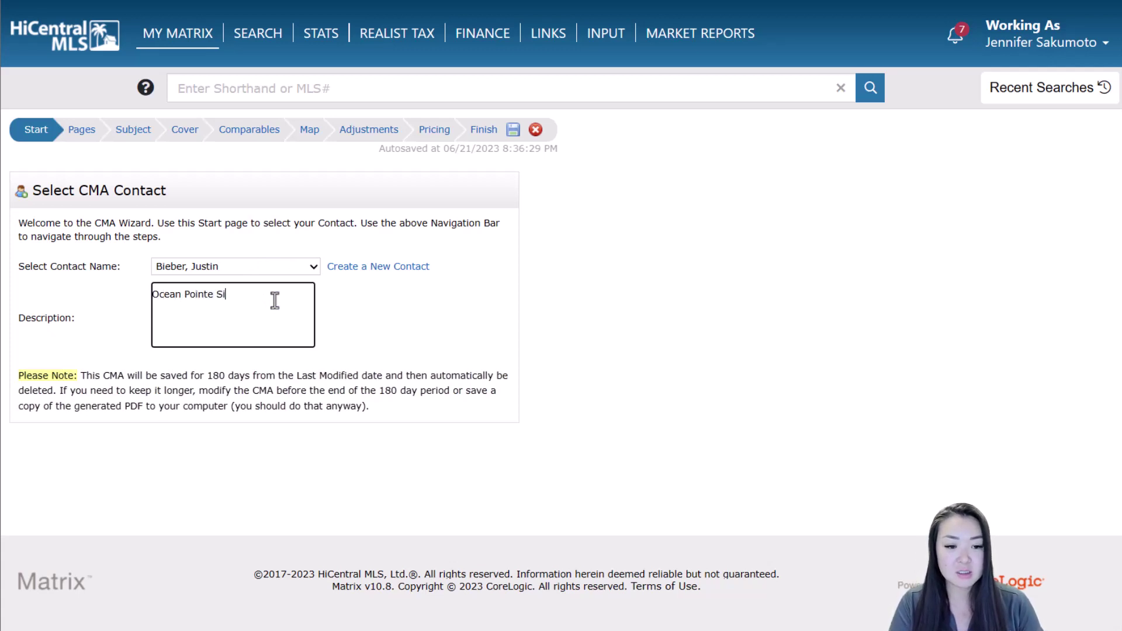
pyautogui.write('ngle Family H')
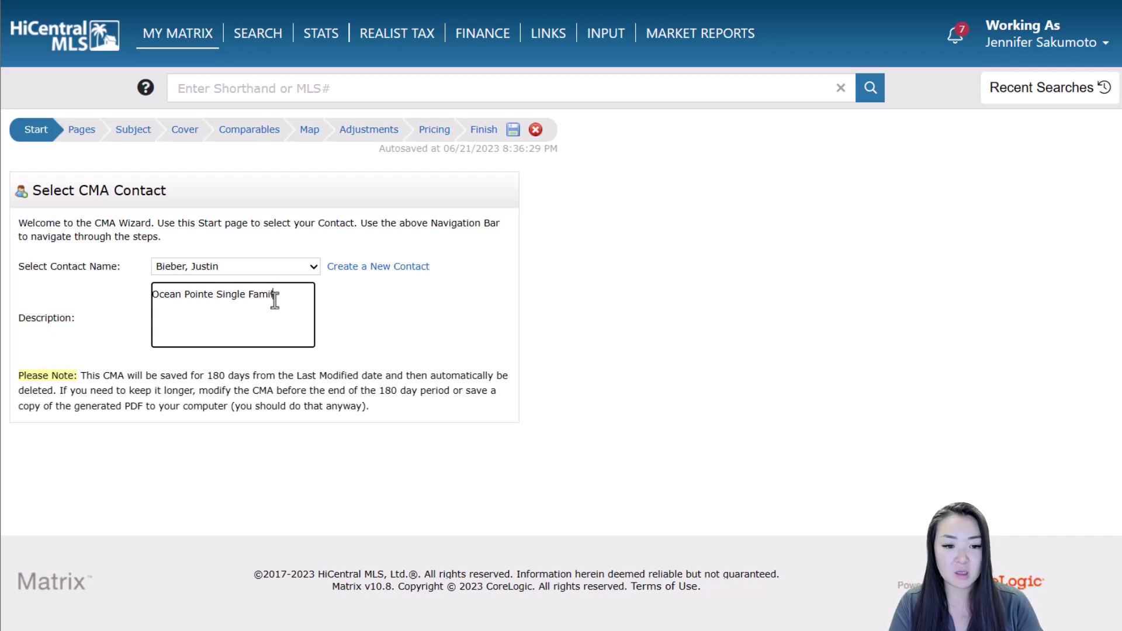
pyautogui.write('ome')
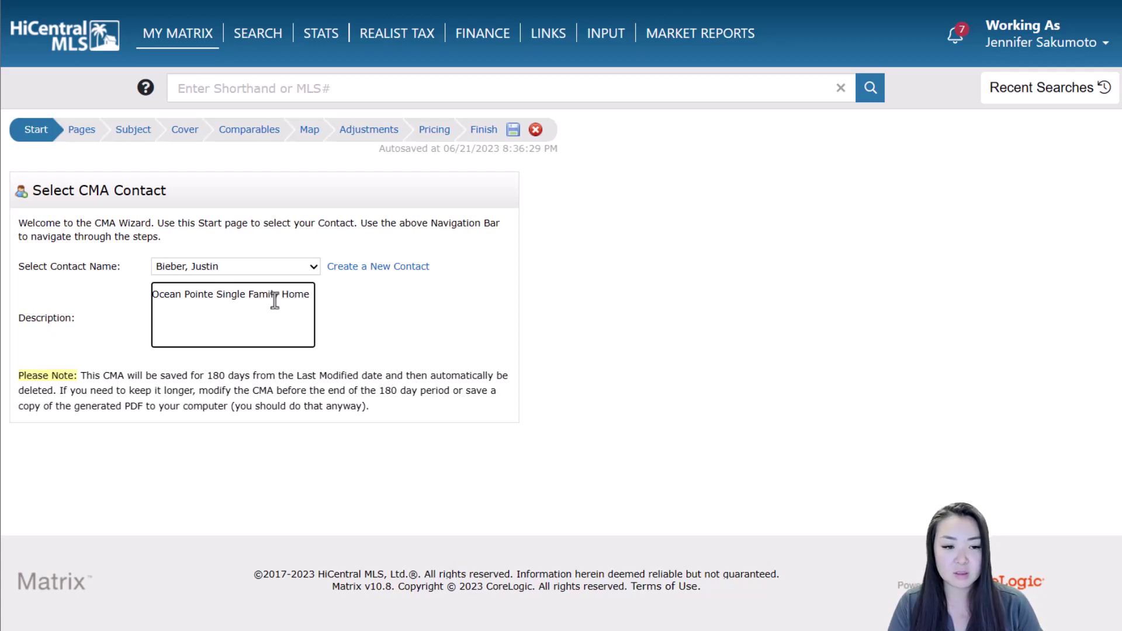
pyautogui.press('Return')
pyautogui.write('CMA')
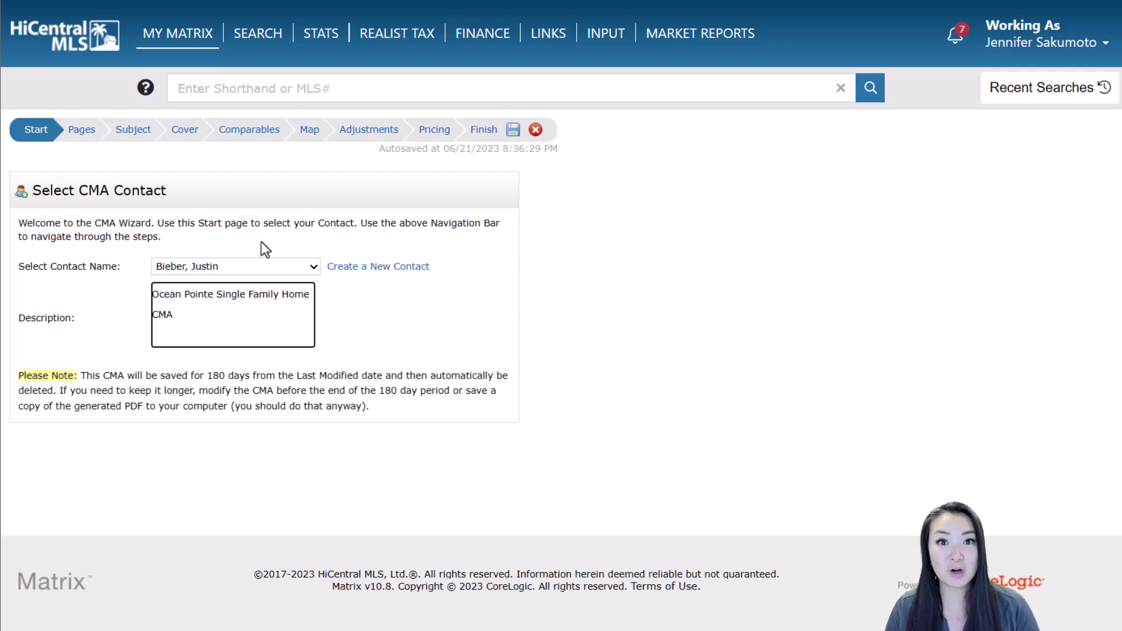
pyautogui.click(90, 138)
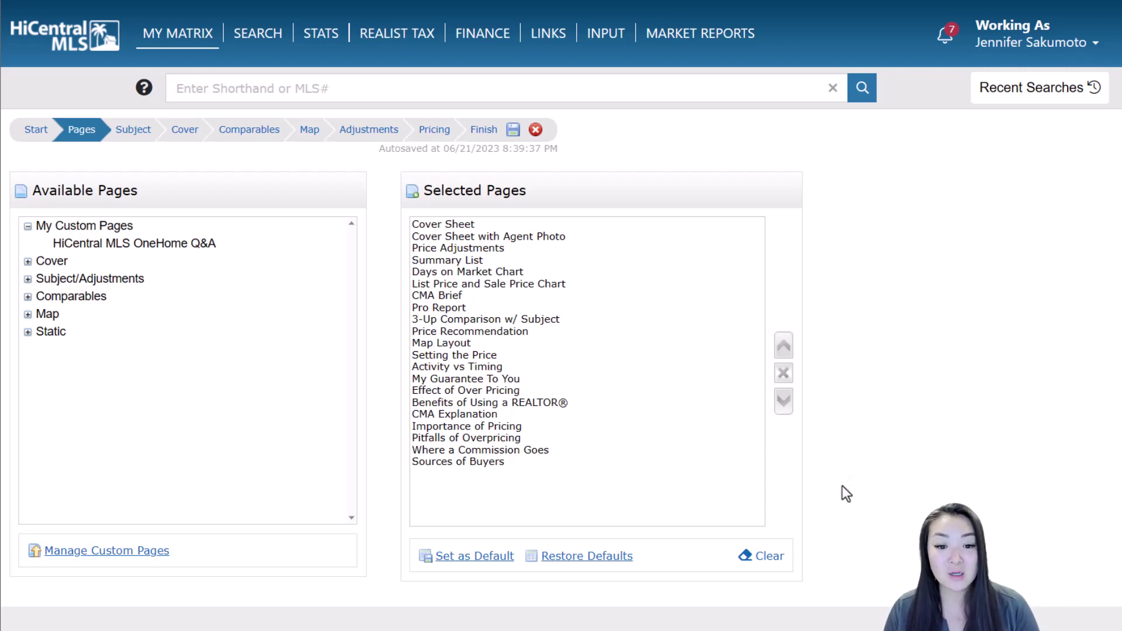
# Clear the selected pages, then add Cover Sheet, Cover Sheet with Agent Photo, and all Subject/Adjustments pages
pyautogui.click(765, 554)
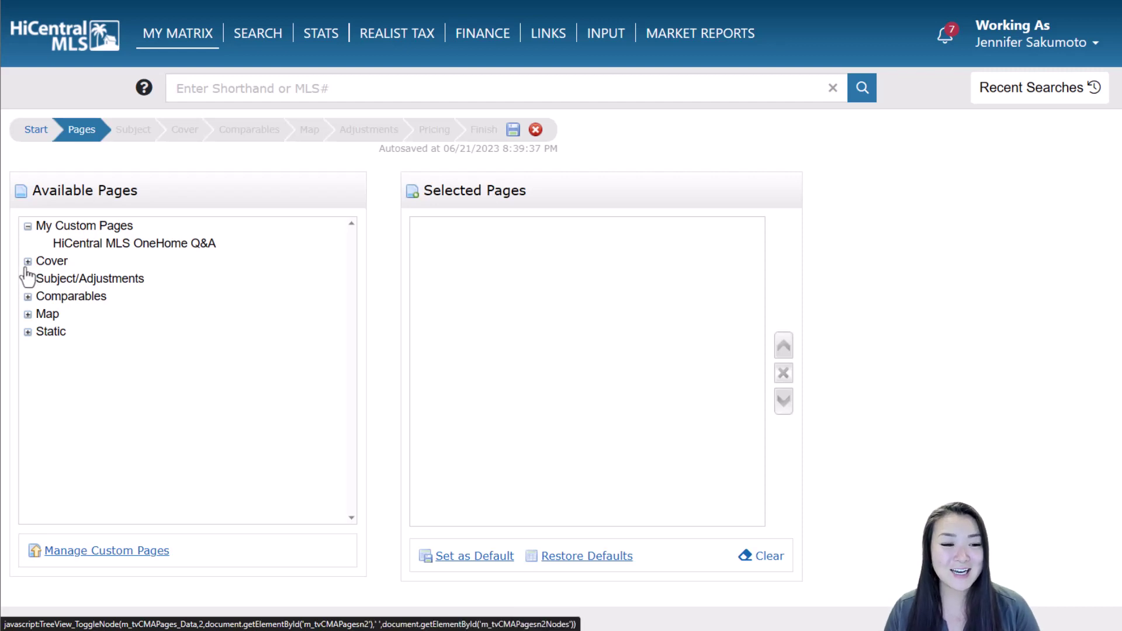
pyautogui.click(27, 262)
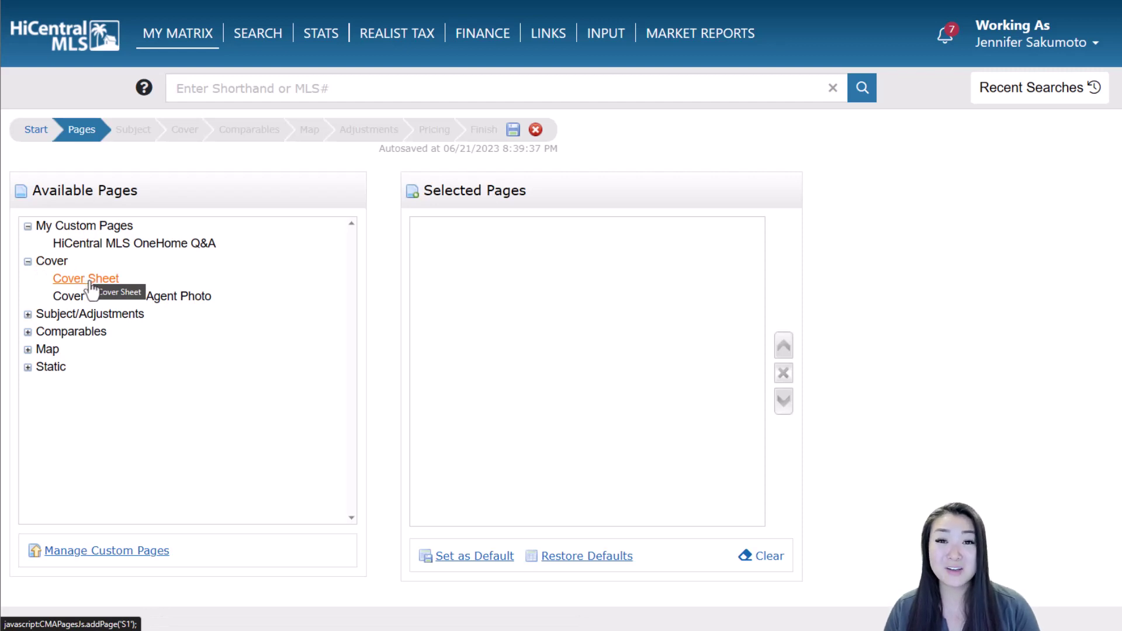
pyautogui.click(91, 283)
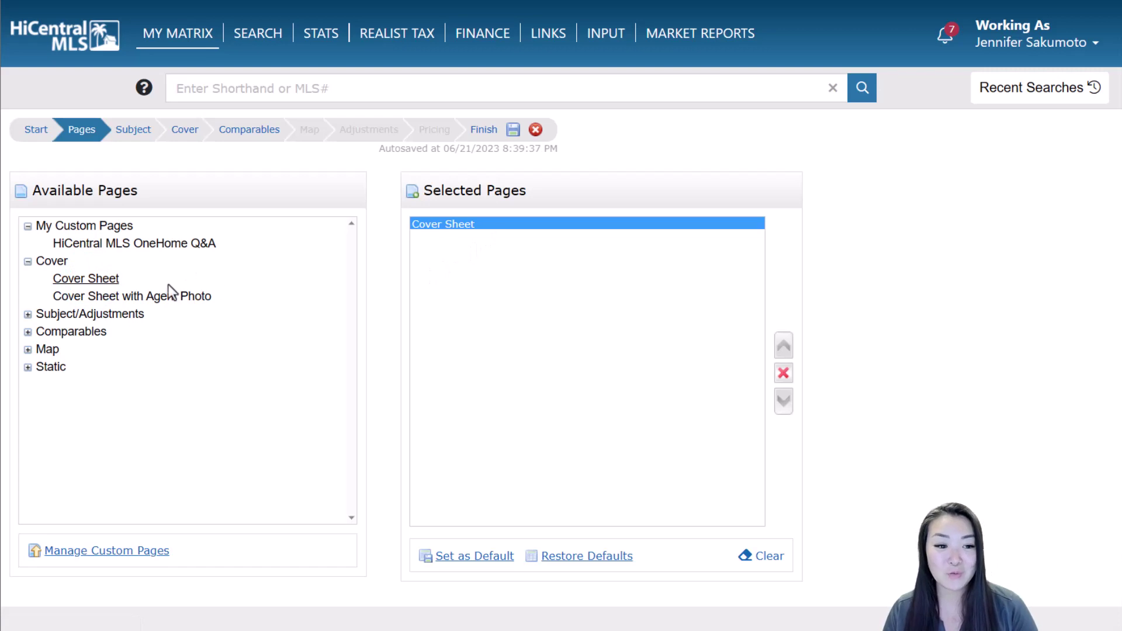
pyautogui.click(92, 298)
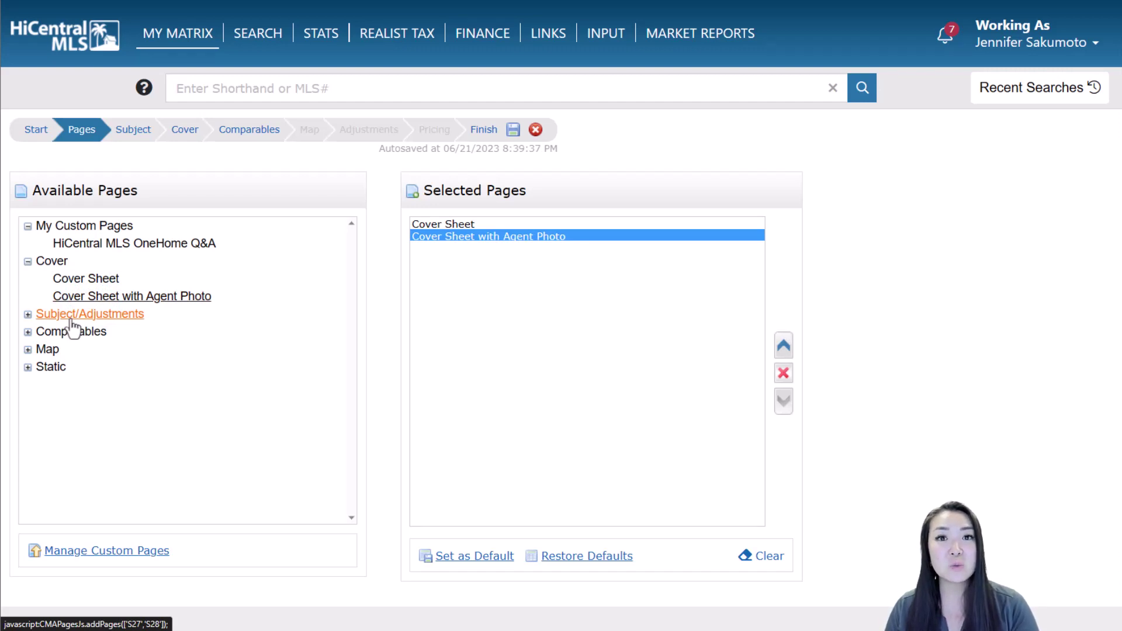
pyautogui.click(71, 321)
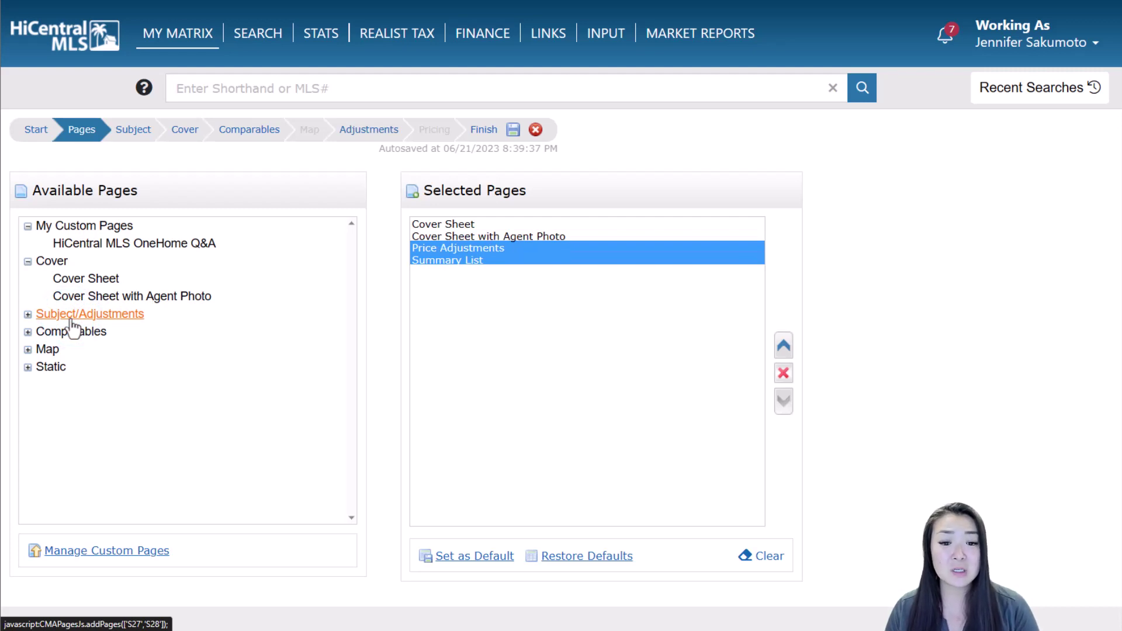
# Add all Comparables, Map Layout and Static pages, then remove What it Takes to Show
pyautogui.click(27, 314)
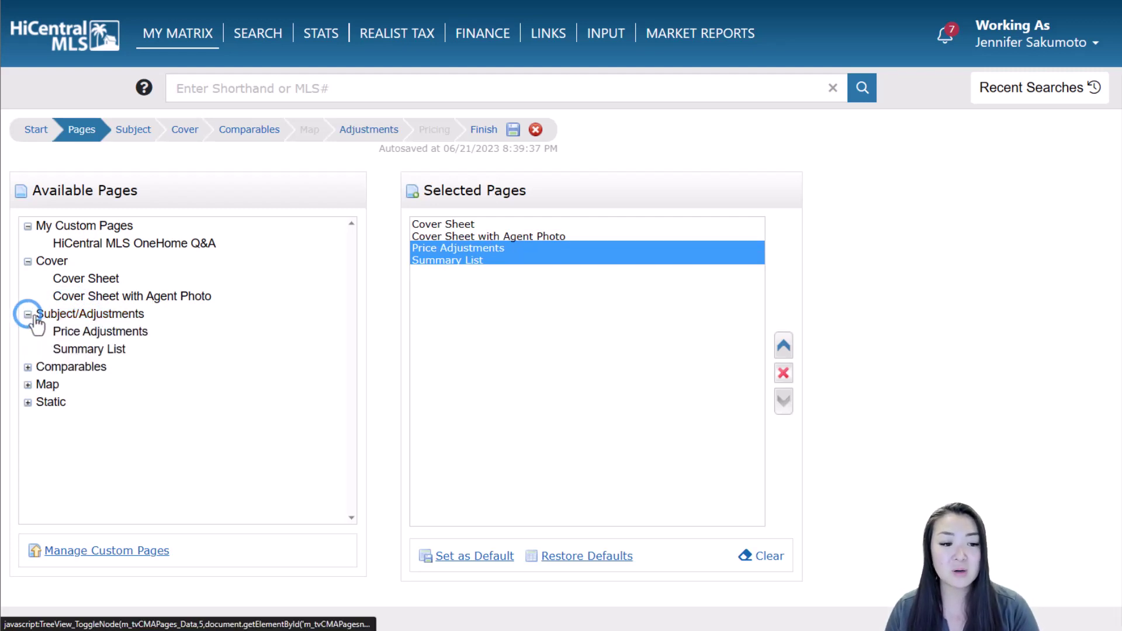
pyautogui.click(70, 367)
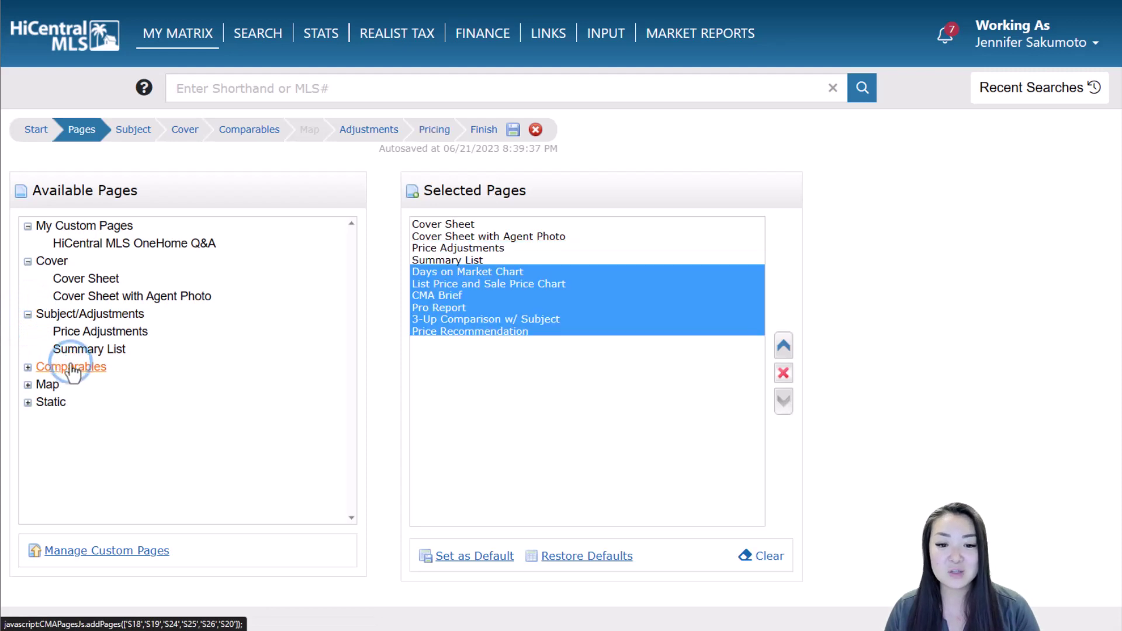
pyautogui.click(47, 384)
pyautogui.click(51, 403)
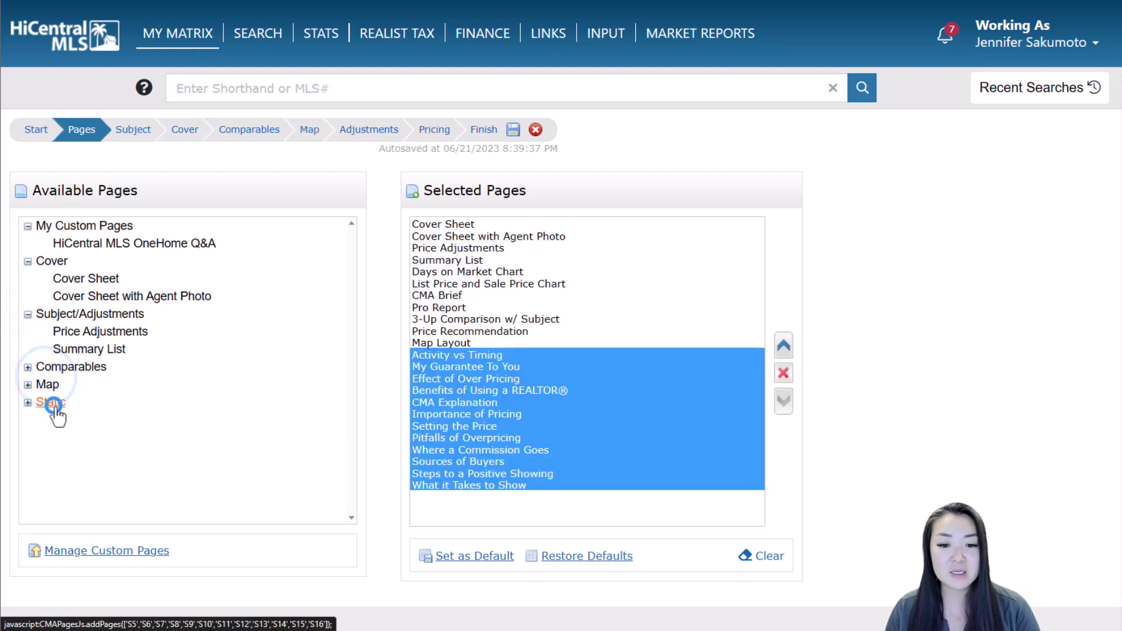
pyautogui.click(830, 271)
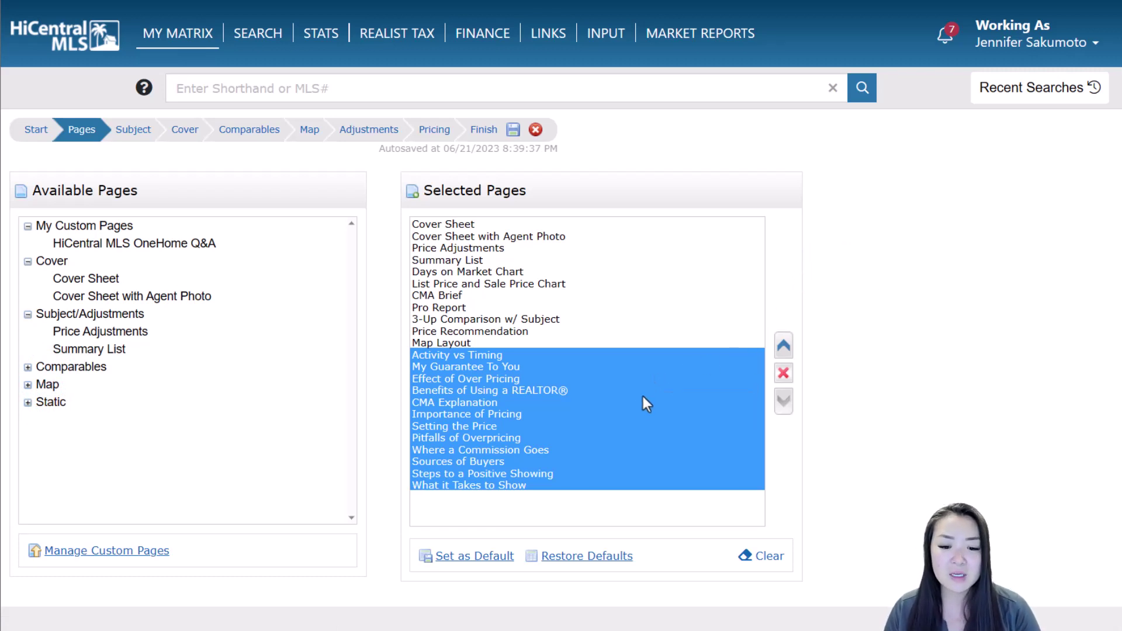
pyautogui.click(565, 485)
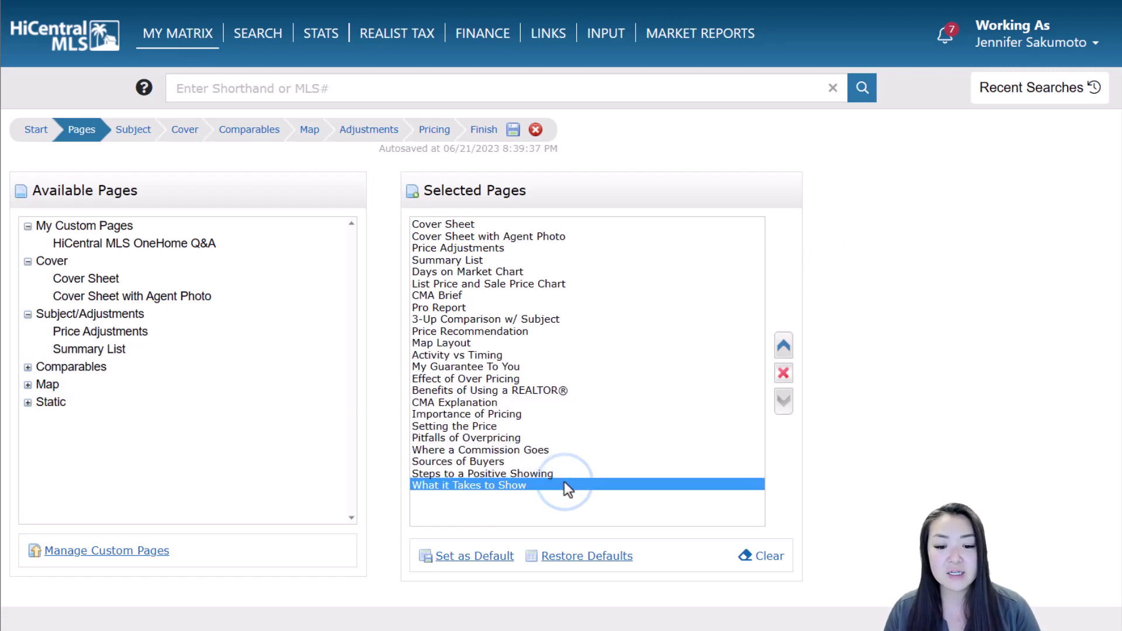
pyautogui.click(783, 373)
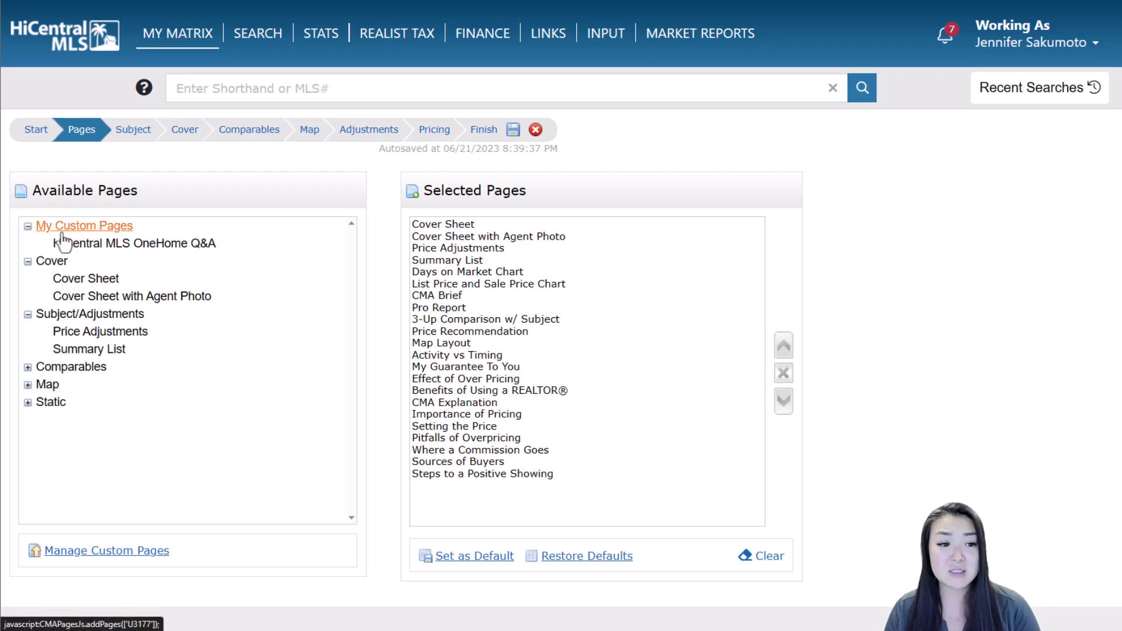
pyautogui.click(144, 551)
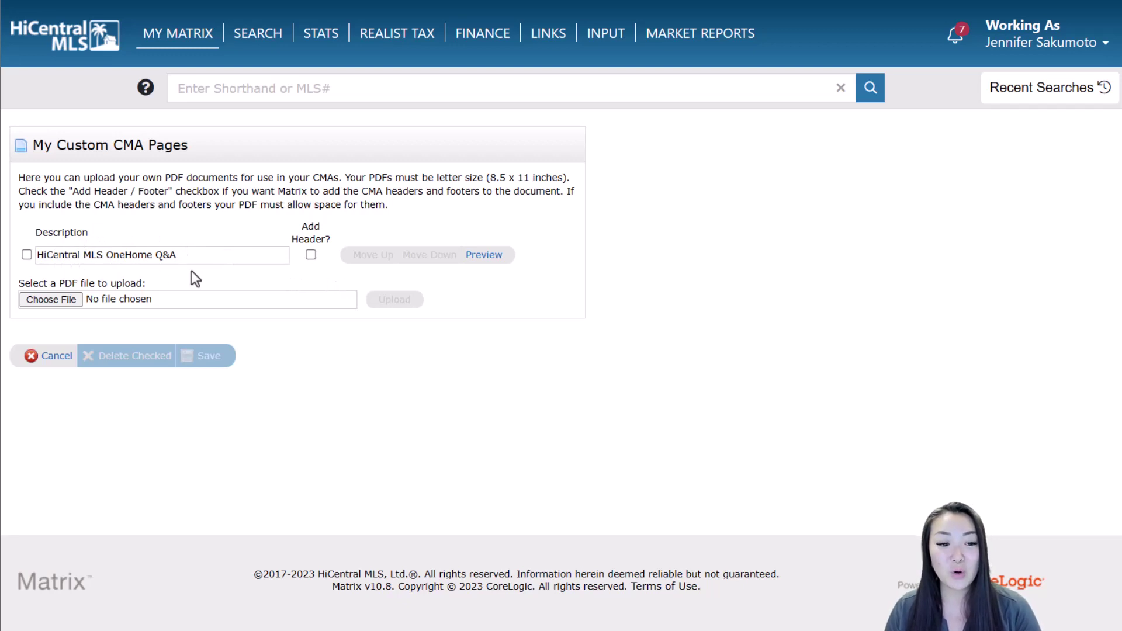
pyautogui.click(475, 256)
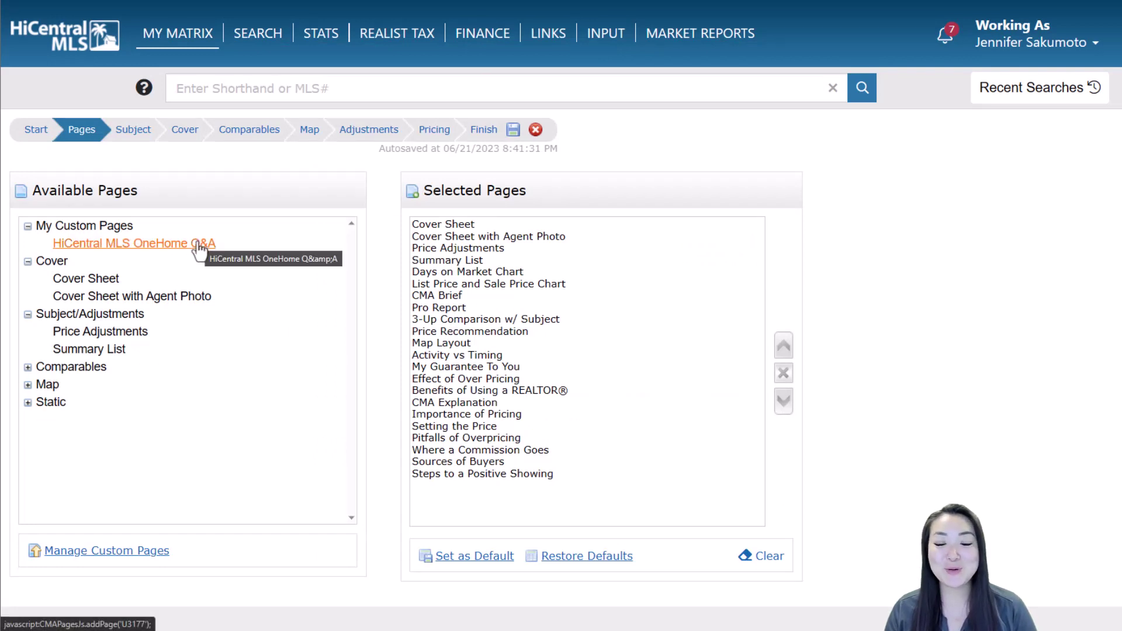
# Add the HiCentral MLS OneHome Q&A custom page and move it up to just after CMA Brief
pyautogui.click(197, 244)
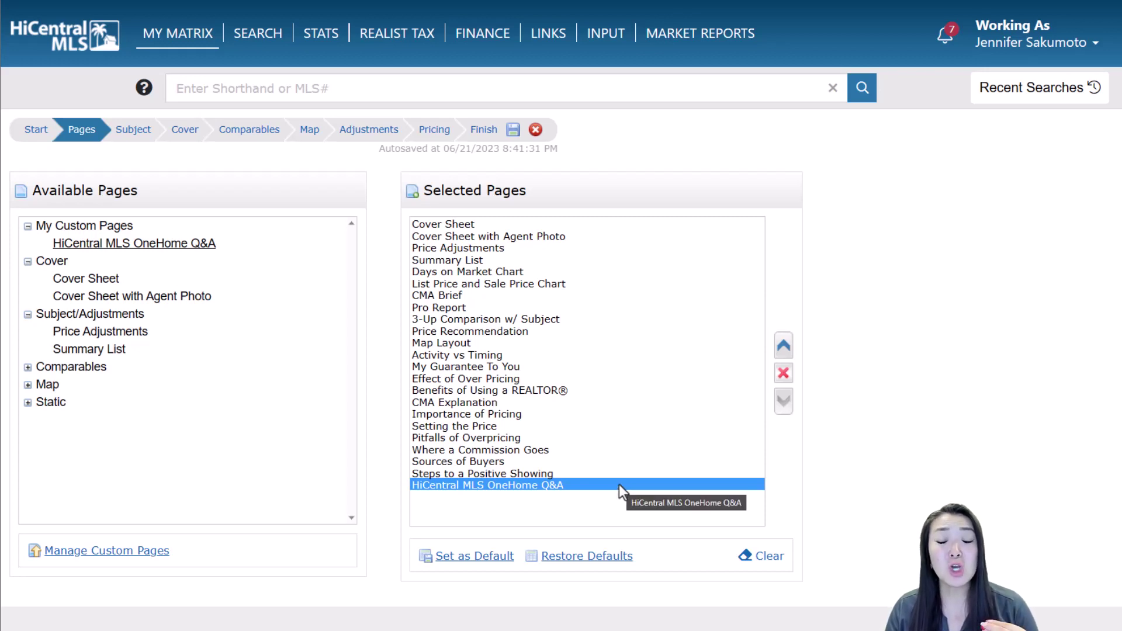
pyautogui.click(785, 354)
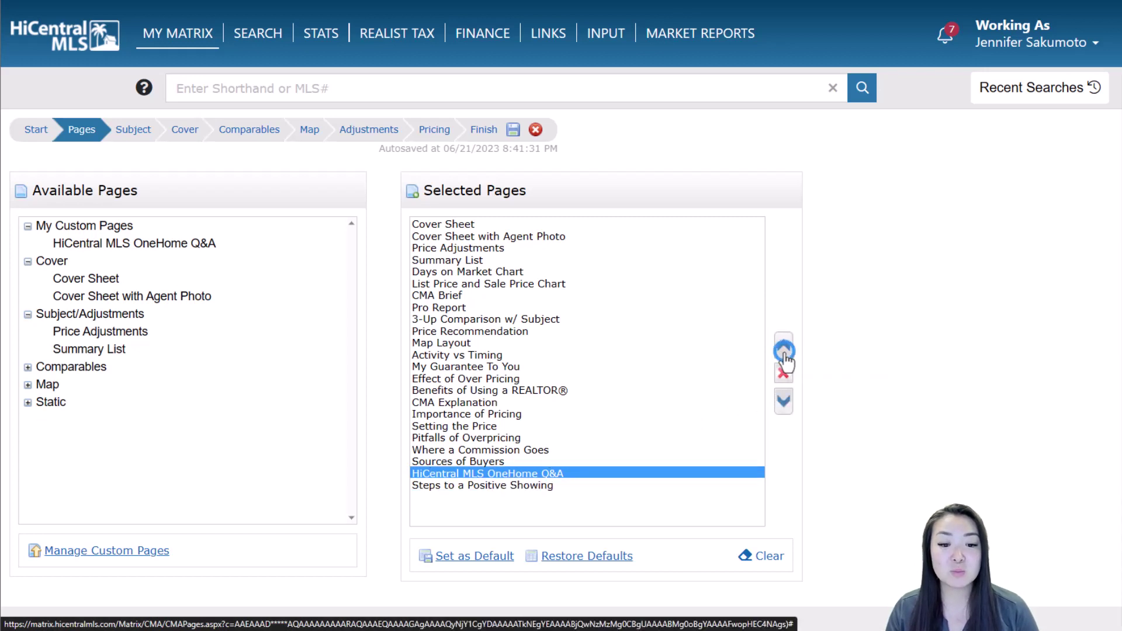
pyautogui.click(785, 355)
pyautogui.click(784, 355)
pyautogui.click(785, 356)
pyautogui.click(784, 354)
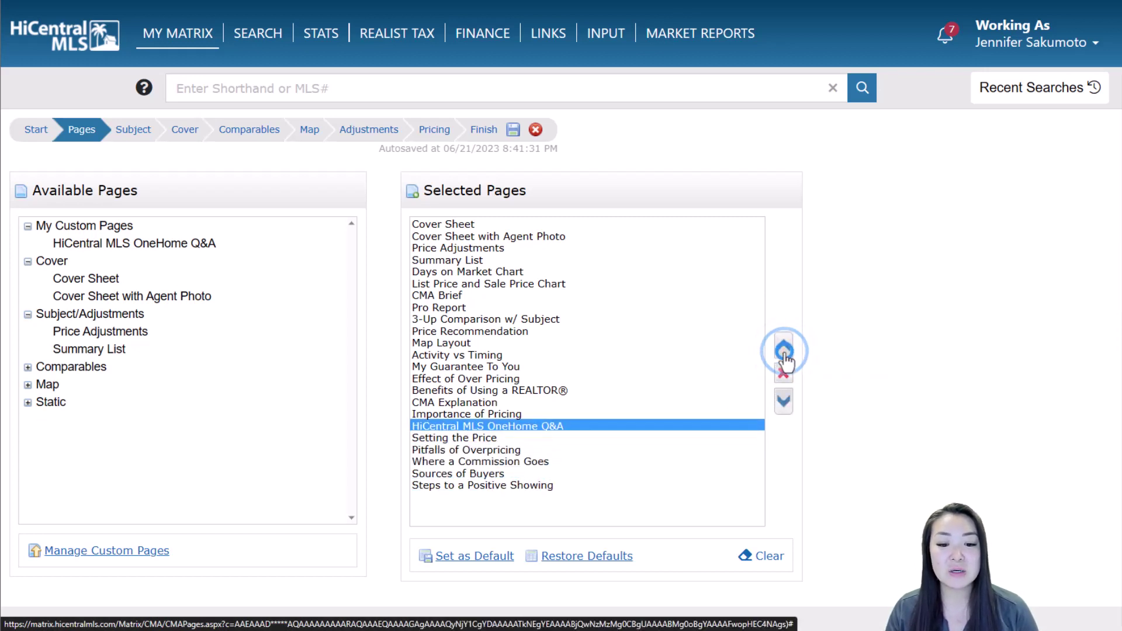
pyautogui.click(784, 355)
pyautogui.click(785, 355)
pyautogui.click(785, 355)
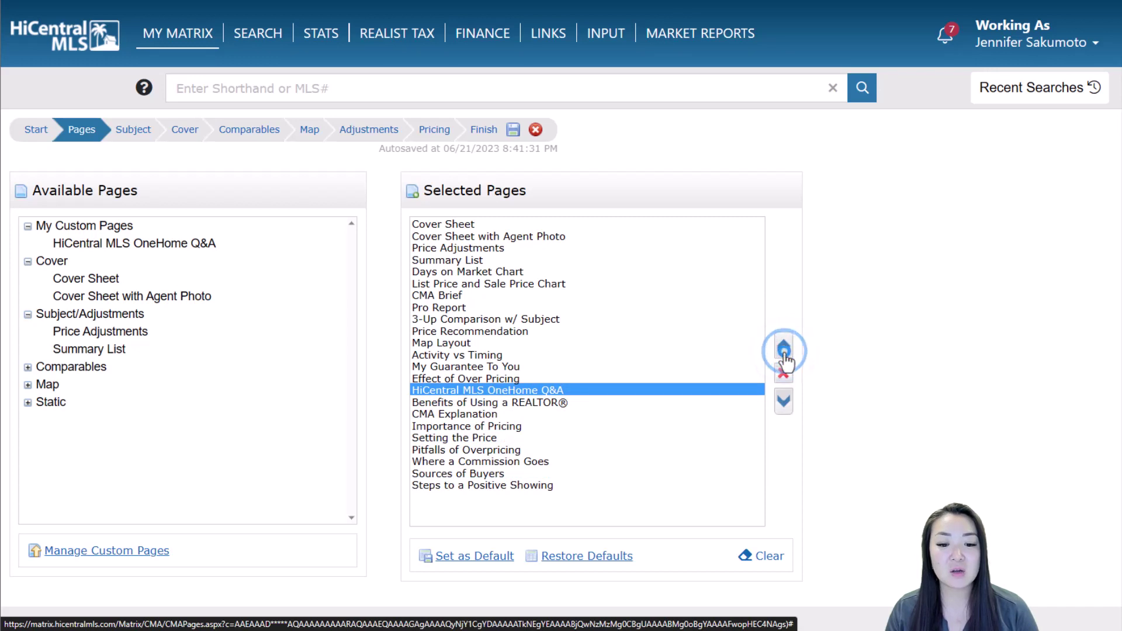
pyautogui.click(784, 354)
pyautogui.click(784, 355)
pyautogui.click(785, 354)
pyautogui.click(785, 355)
pyautogui.click(784, 355)
pyautogui.click(784, 354)
pyautogui.click(784, 355)
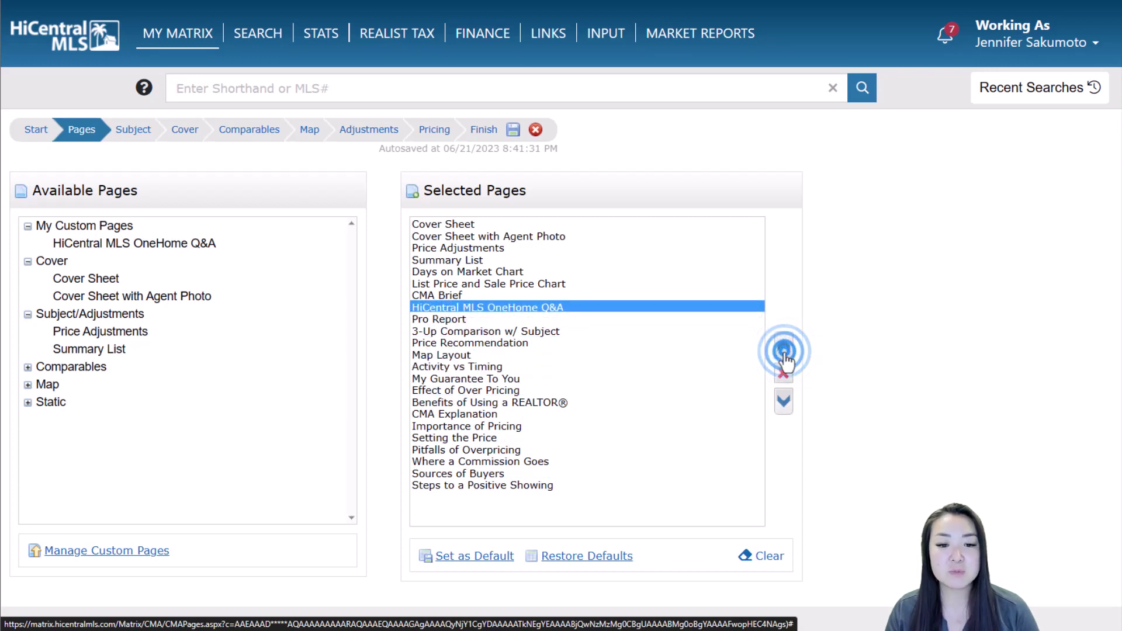
pyautogui.click(784, 355)
pyautogui.click(784, 355)
pyautogui.click(785, 355)
pyautogui.click(785, 355)
pyautogui.click(784, 355)
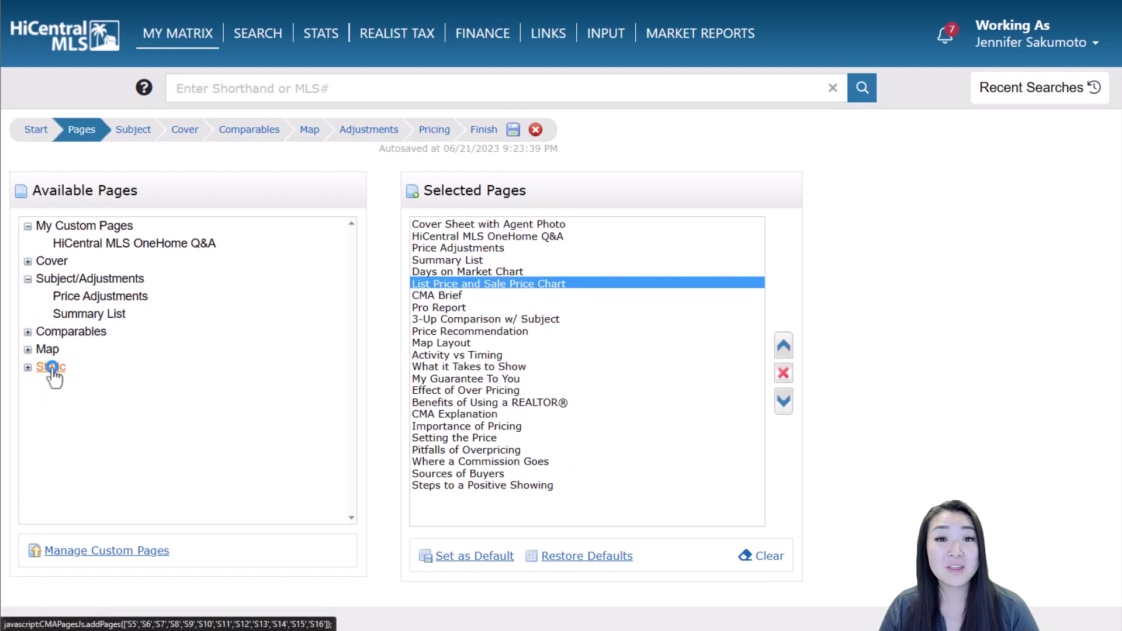
# Highlight and expand the Static category to review the static pages included in the CMA
pyautogui.click(51, 367)
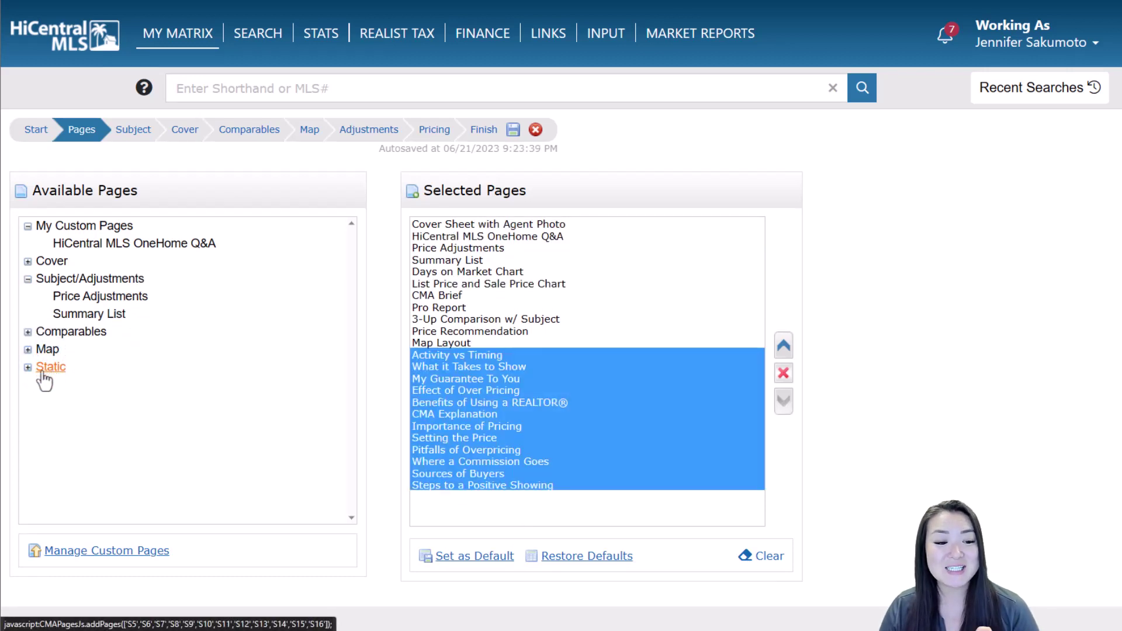
pyautogui.click(28, 367)
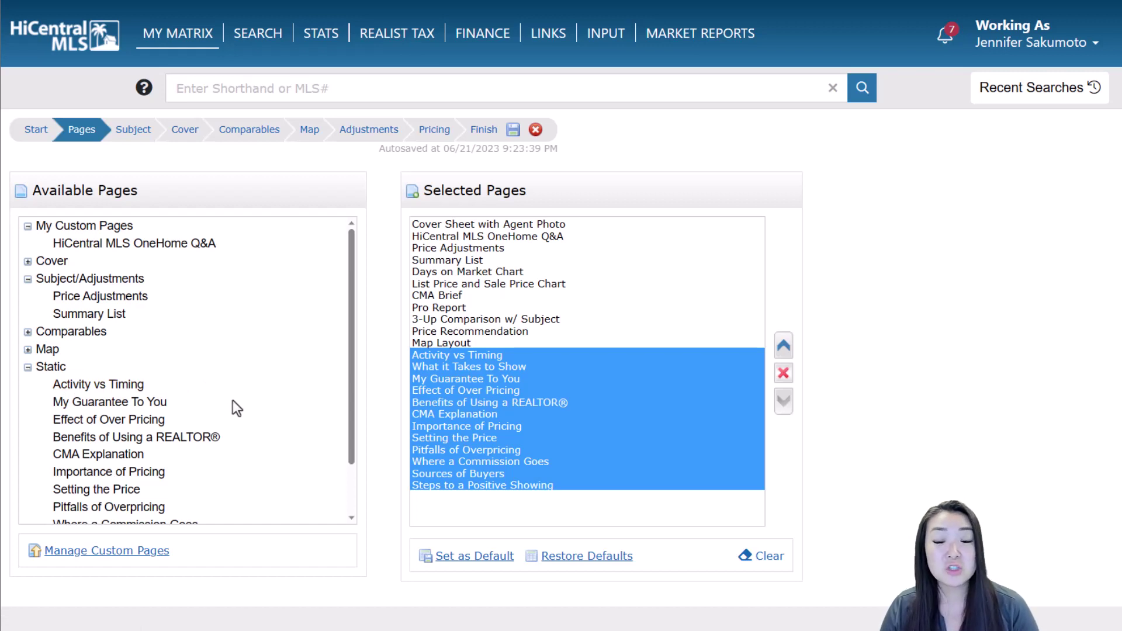
pyautogui.scroll(-2, 232, 401)
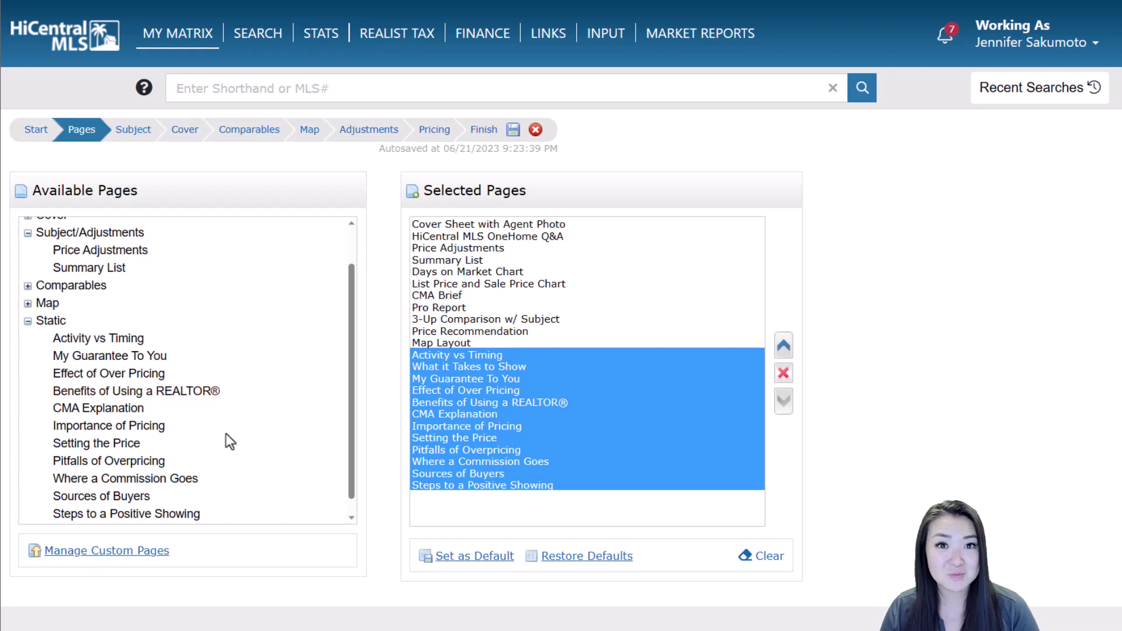
pyautogui.scroll(2, 225, 433)
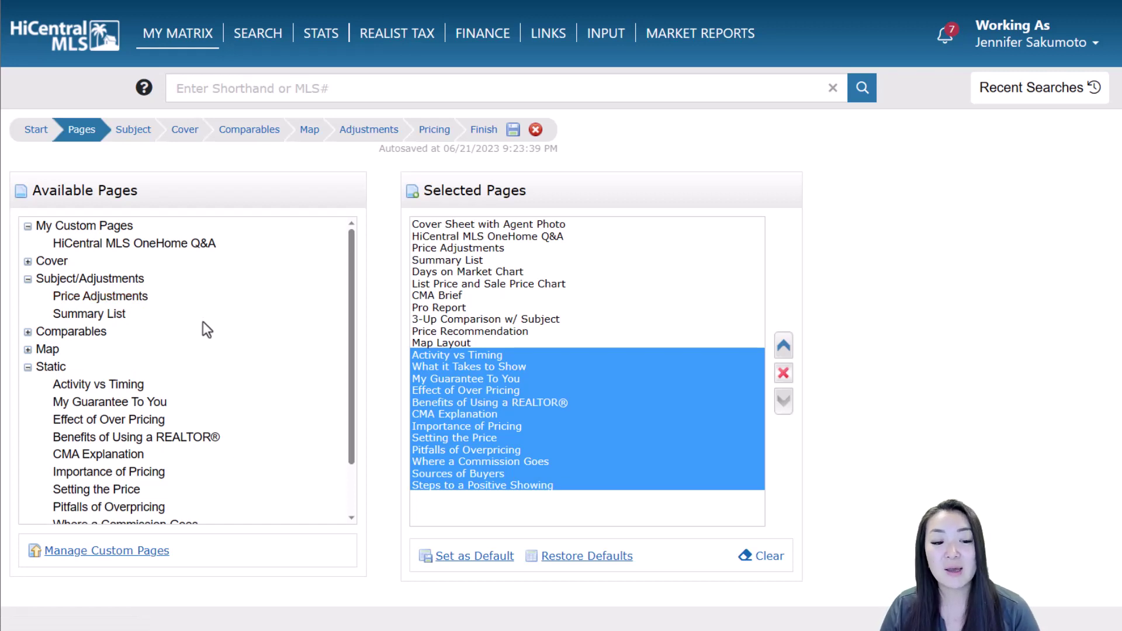
pyautogui.scroll(-1, 211, 363)
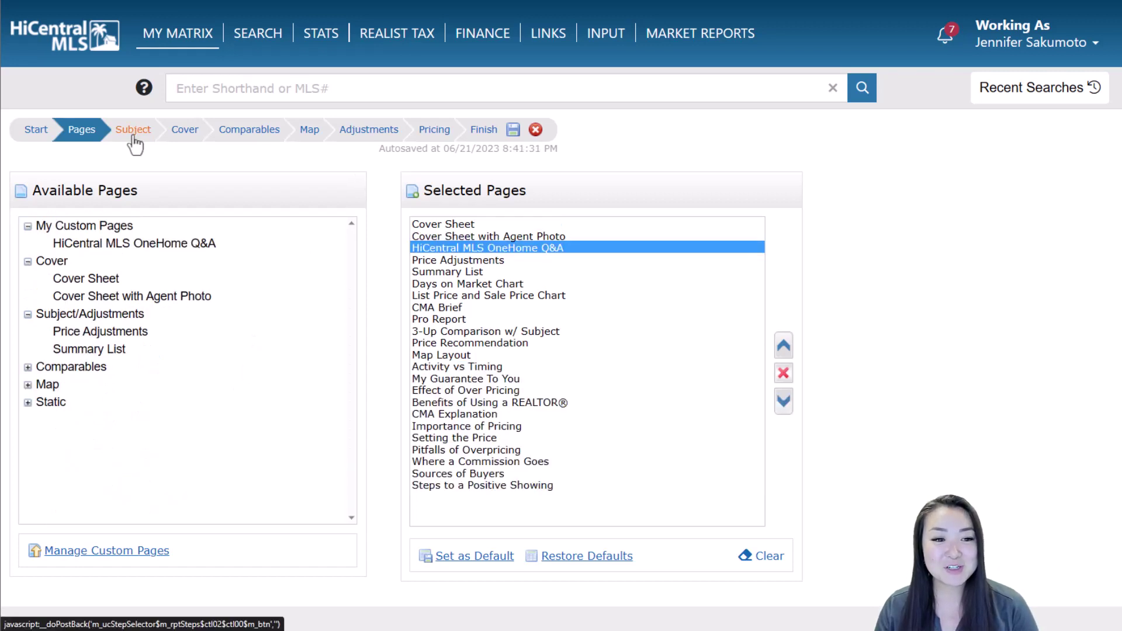
pyautogui.click(133, 138)
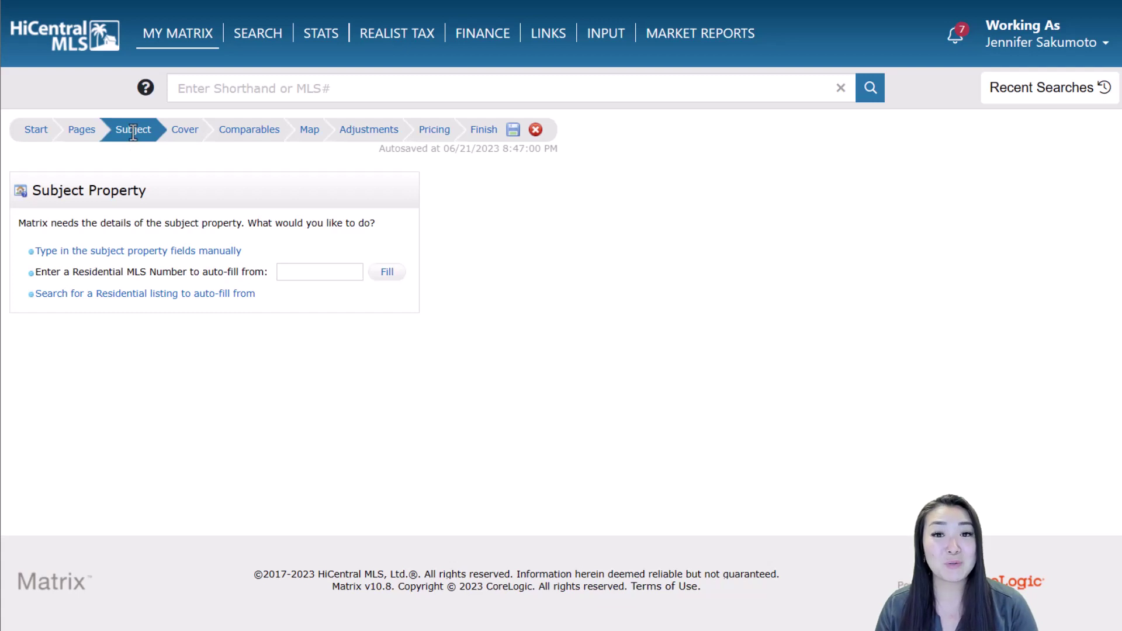
# Switch from manual entry to Fill from a Search and bring up the residential listing search for the subject
pyautogui.click(178, 252)
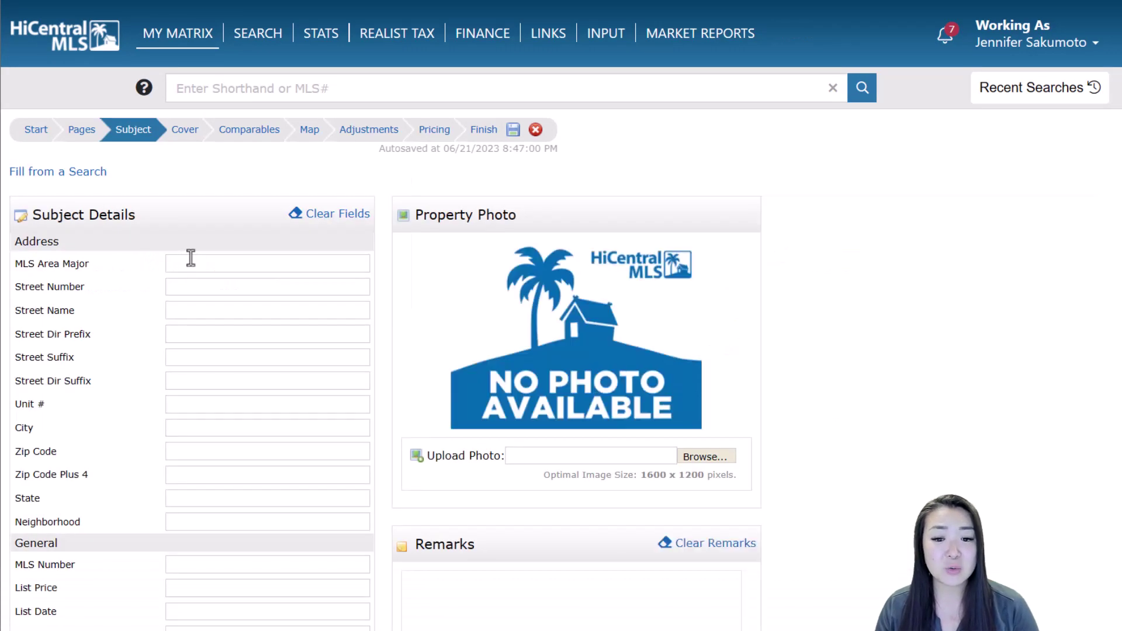
pyautogui.scroll(-2, 199, 247)
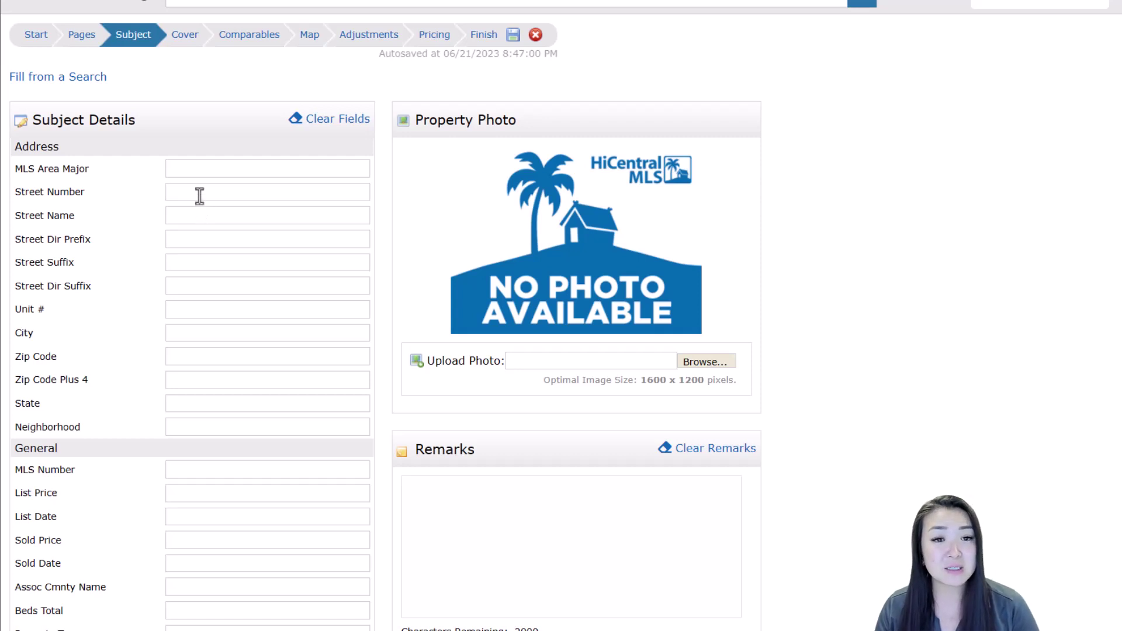
pyautogui.click(87, 79)
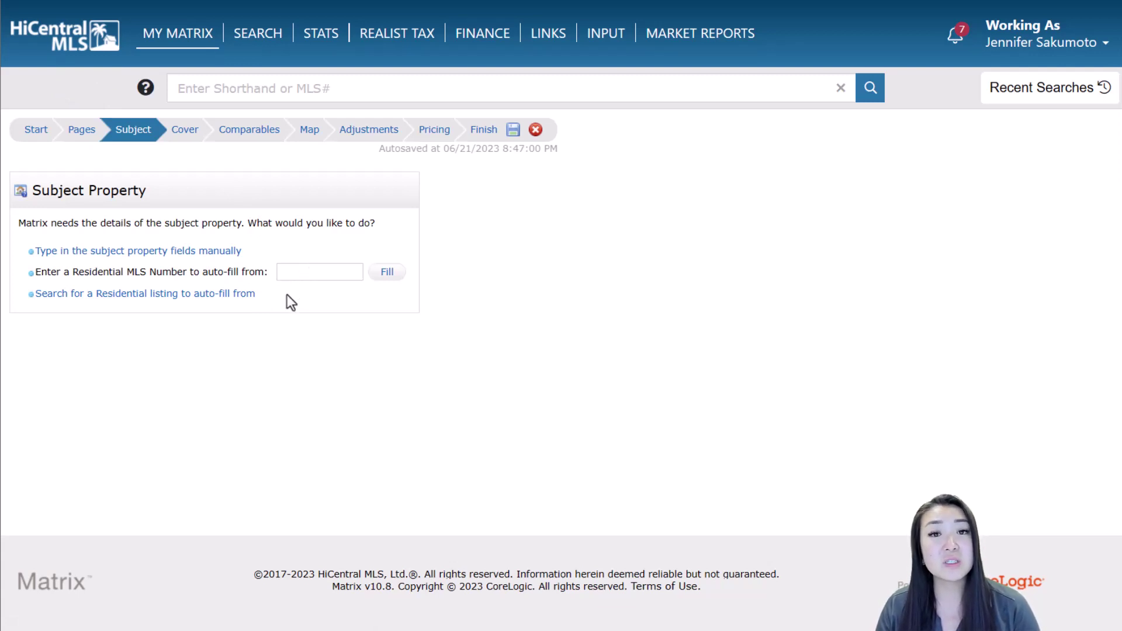
pyautogui.click(241, 296)
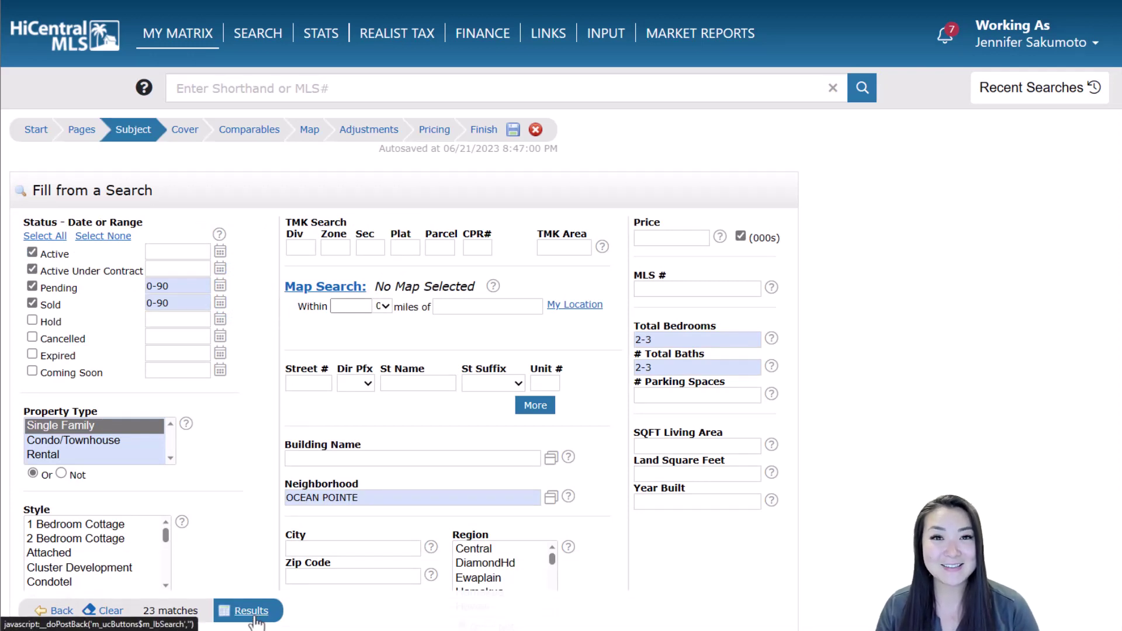
pyautogui.click(256, 617)
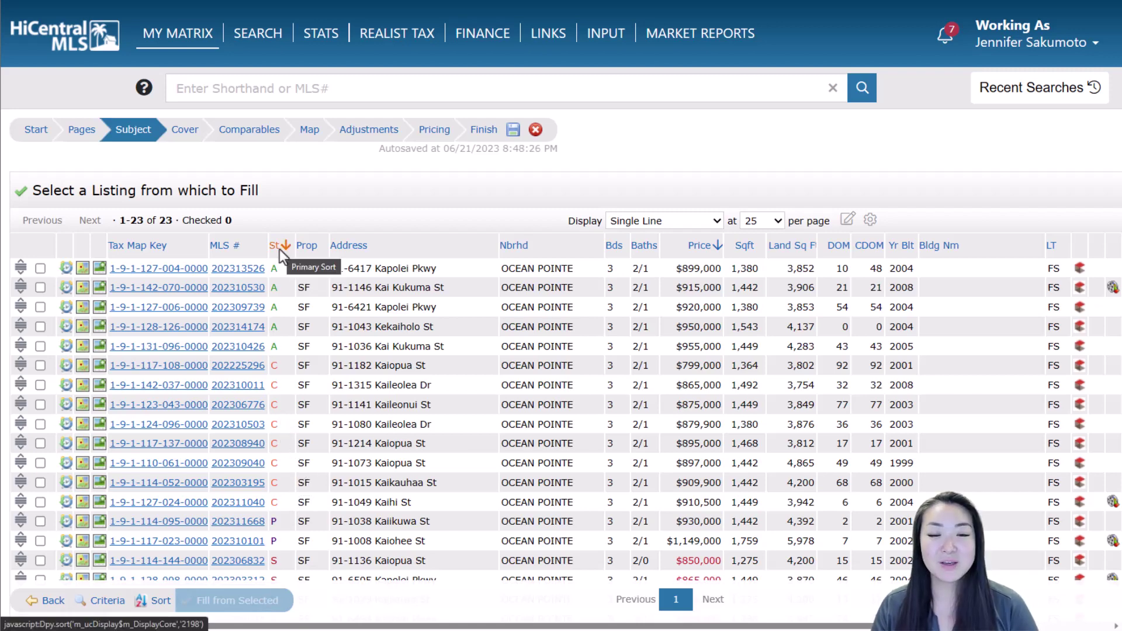
pyautogui.click(240, 347)
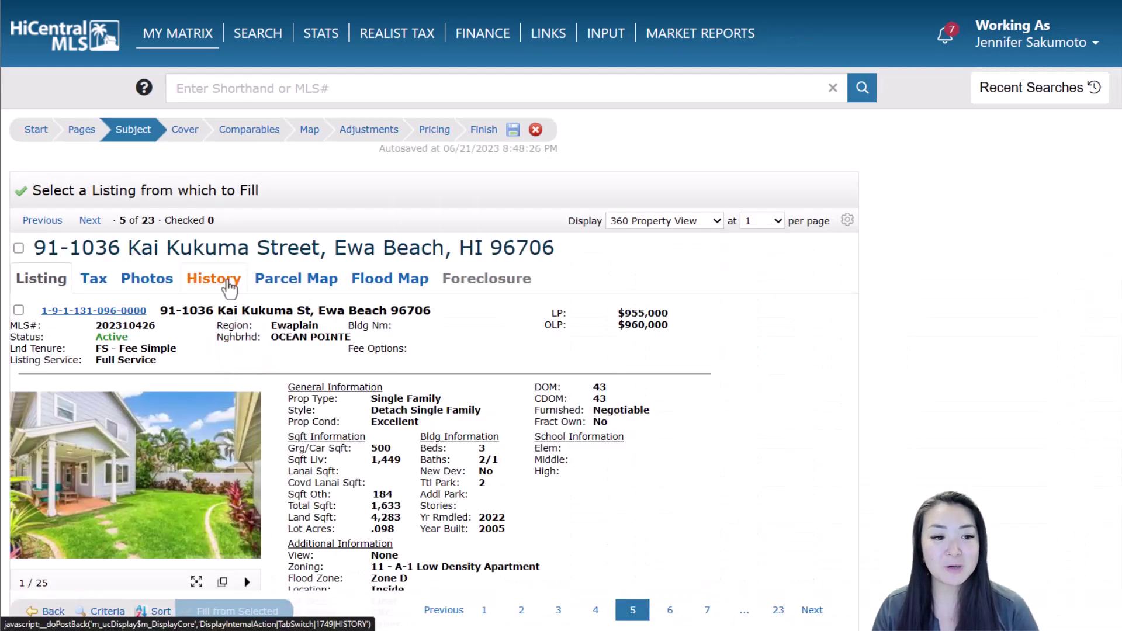
pyautogui.scroll(-2, 45, 222)
pyautogui.click(18, 153)
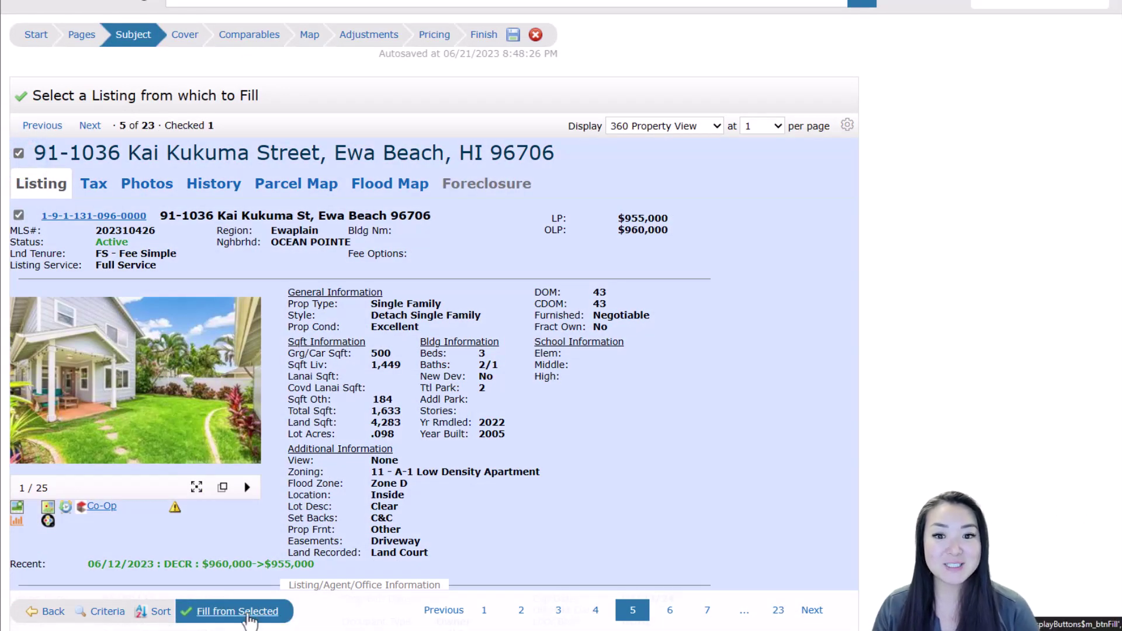
pyautogui.click(245, 612)
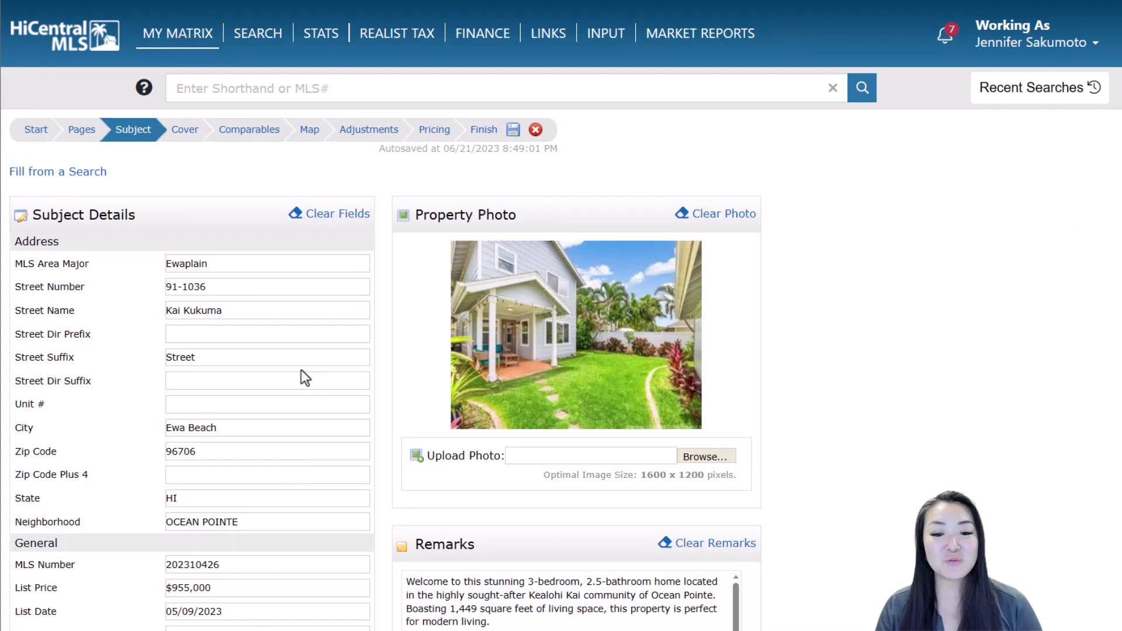
pyautogui.moveTo(601, 301)
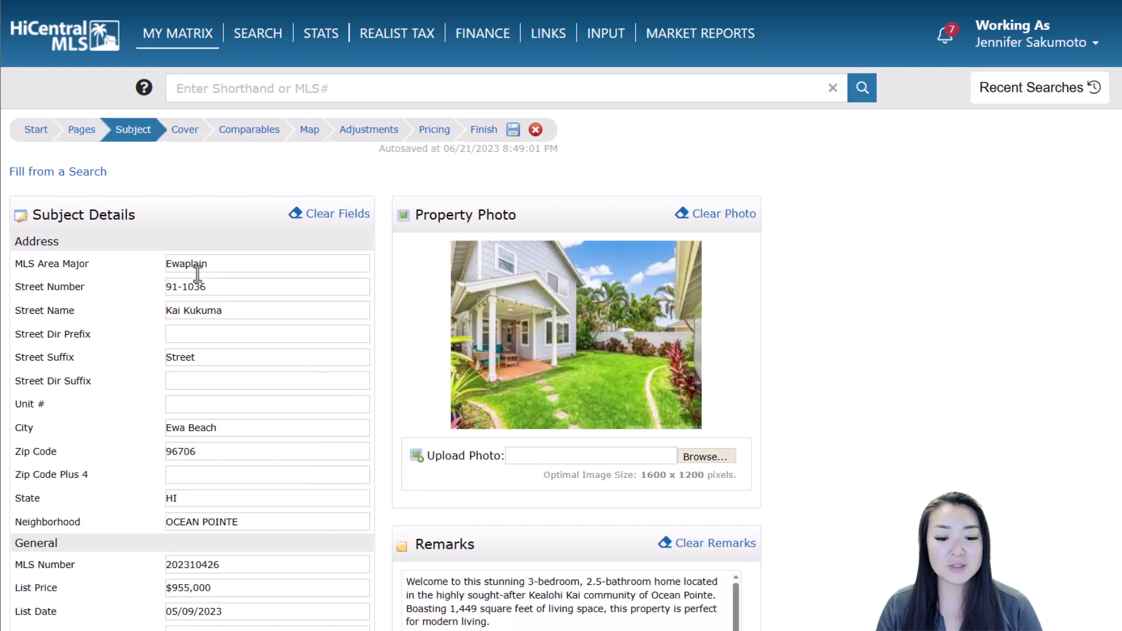
pyautogui.scroll(-3, 222, 286)
pyautogui.scroll(-1, 482, 398)
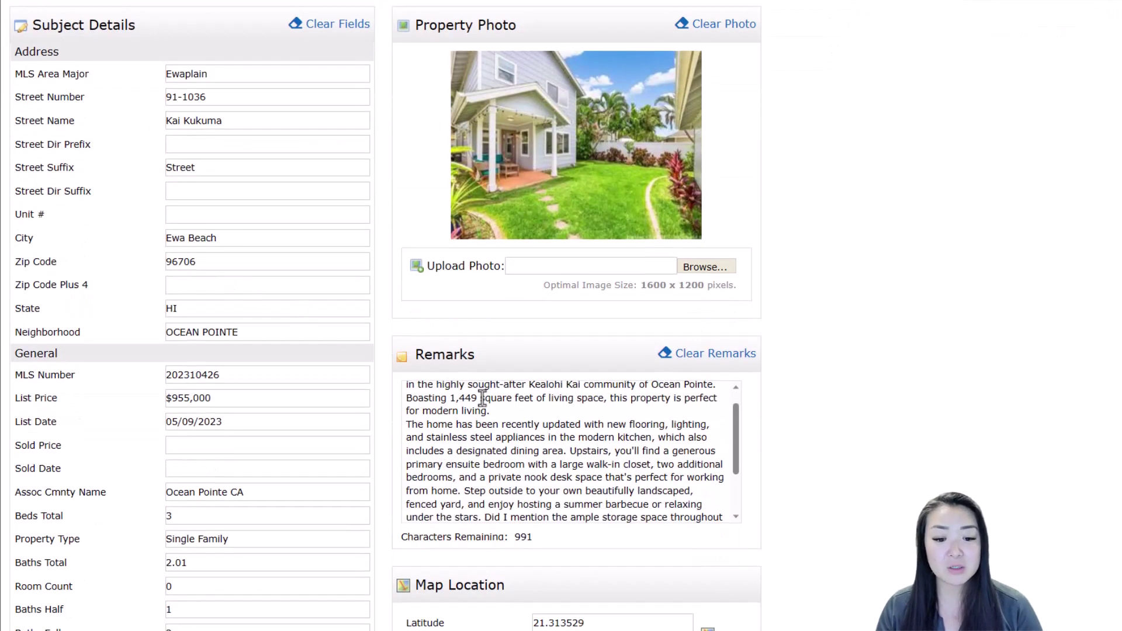
pyautogui.scroll(-3, 342, 384)
pyautogui.scroll(-5, 343, 389)
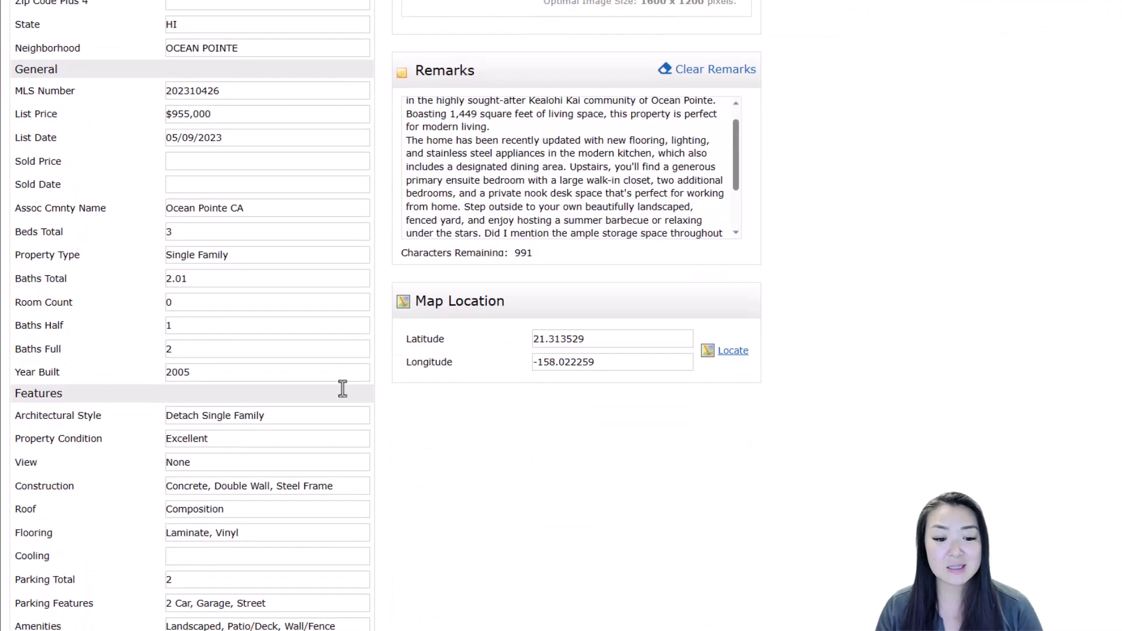
pyautogui.scroll(3, 526, 406)
pyautogui.scroll(5, 573, 425)
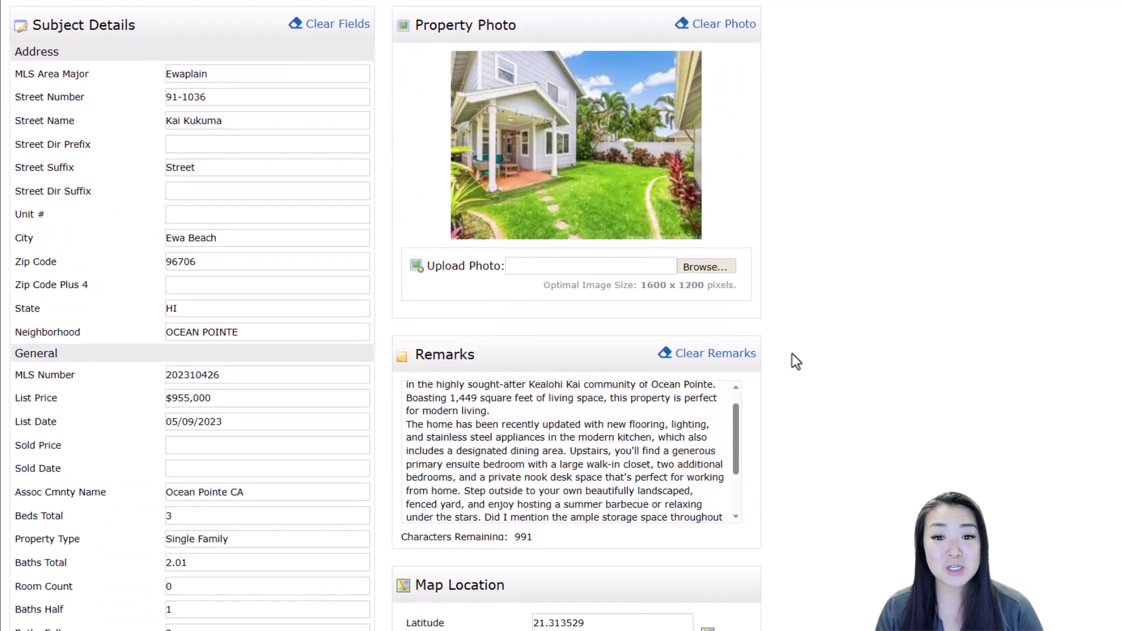
pyautogui.scroll(3, 791, 353)
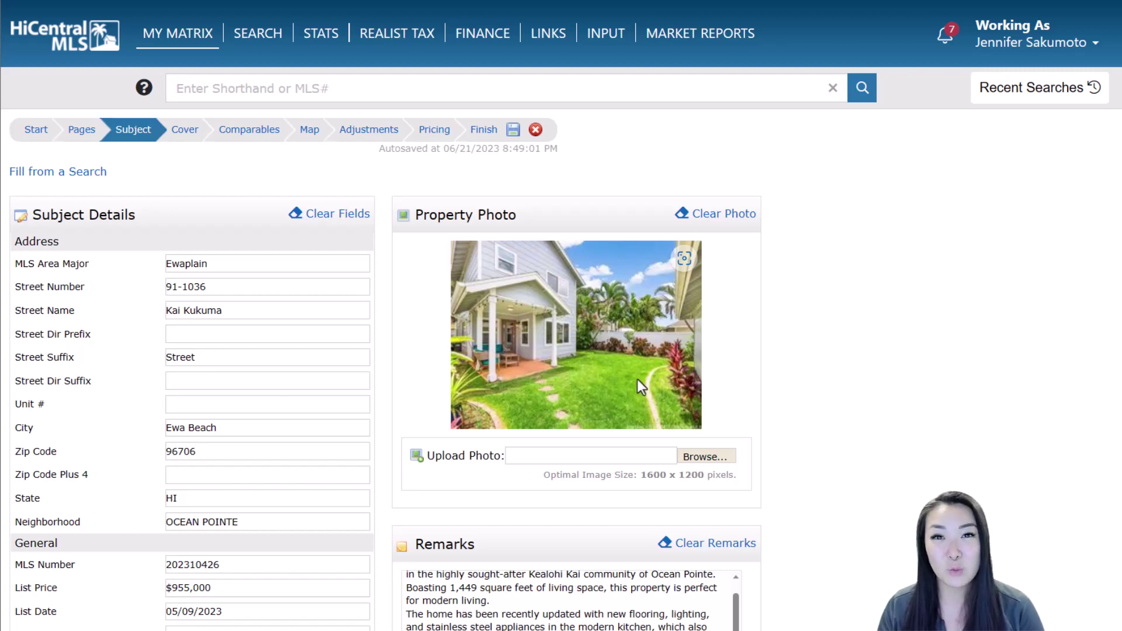
pyautogui.scroll(-9, 385, 483)
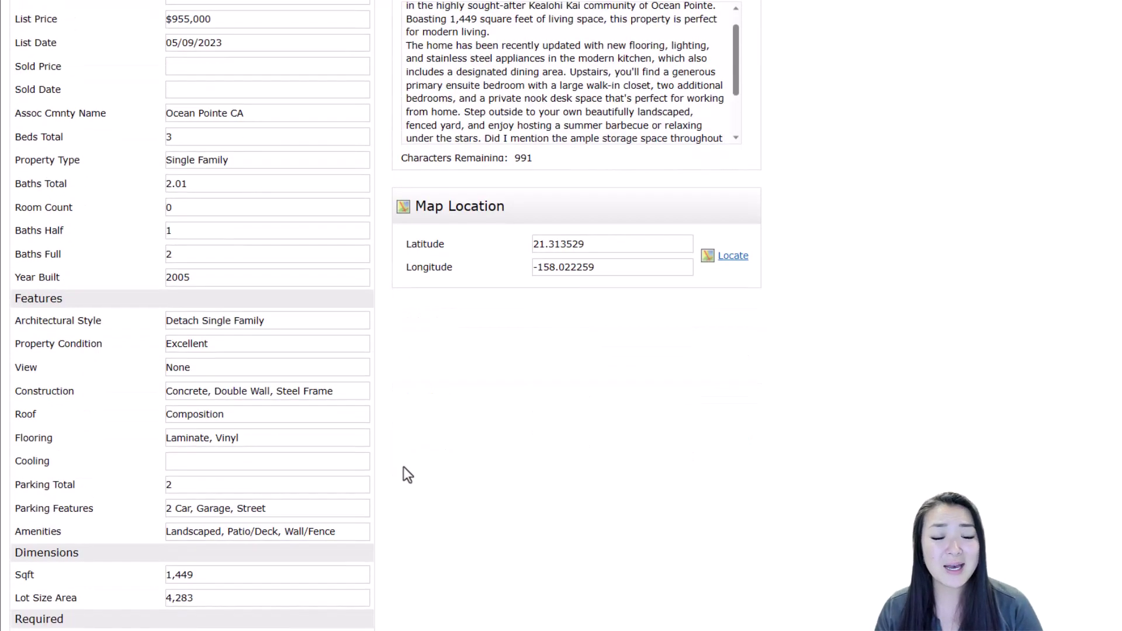
pyautogui.scroll(-2, 403, 465)
pyautogui.scroll(-3, 413, 443)
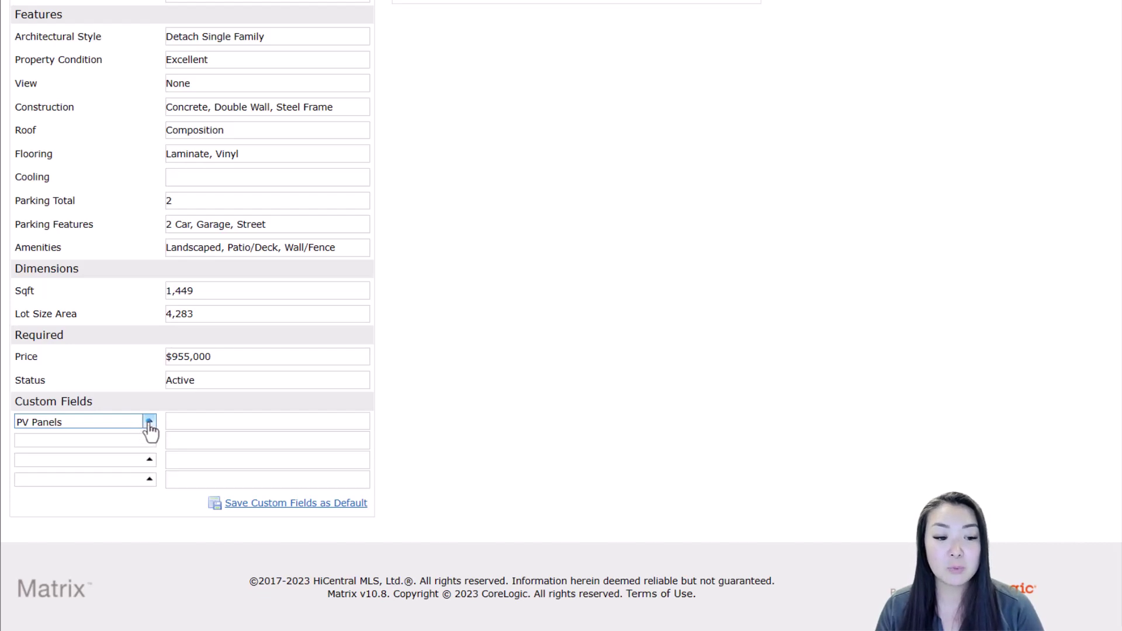
pyautogui.click(150, 423)
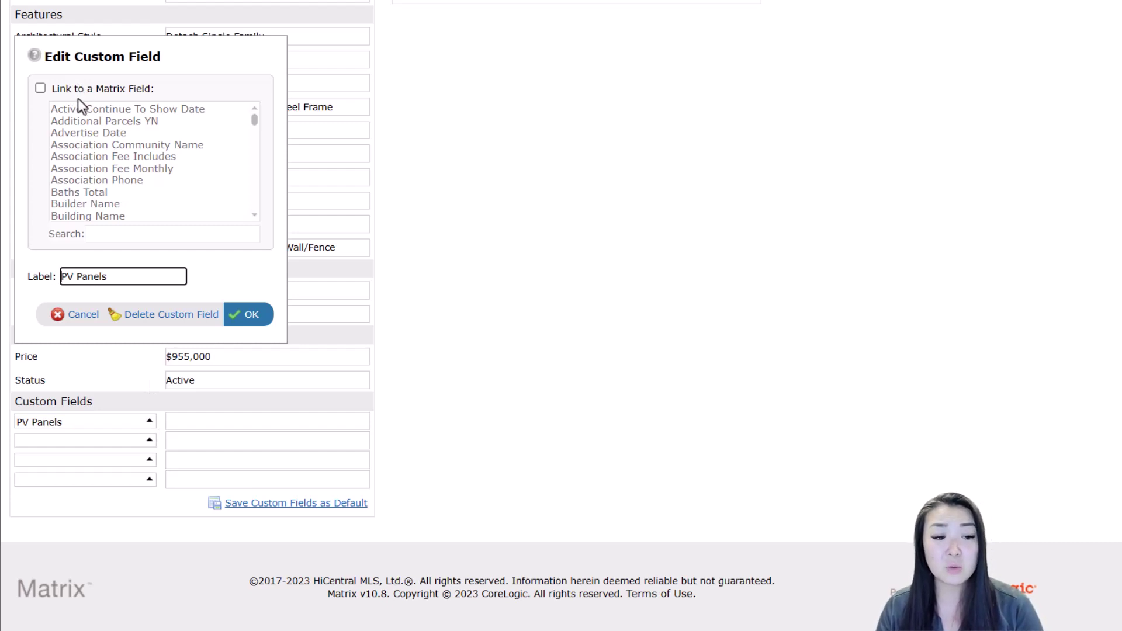
pyautogui.scroll(-1, 90, 125)
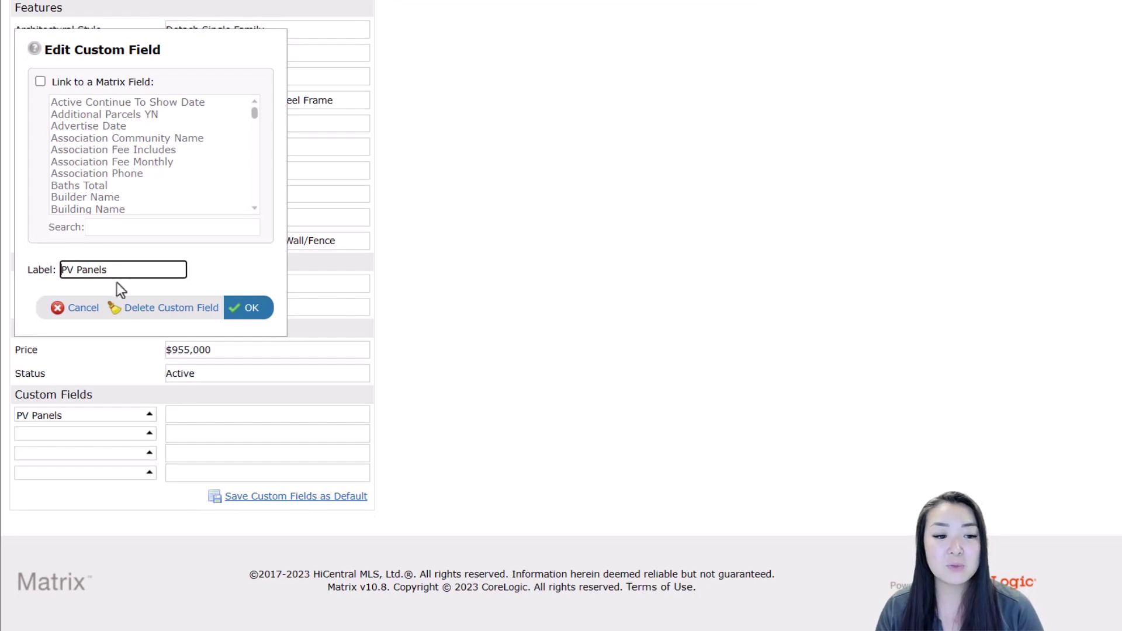
pyautogui.click(250, 315)
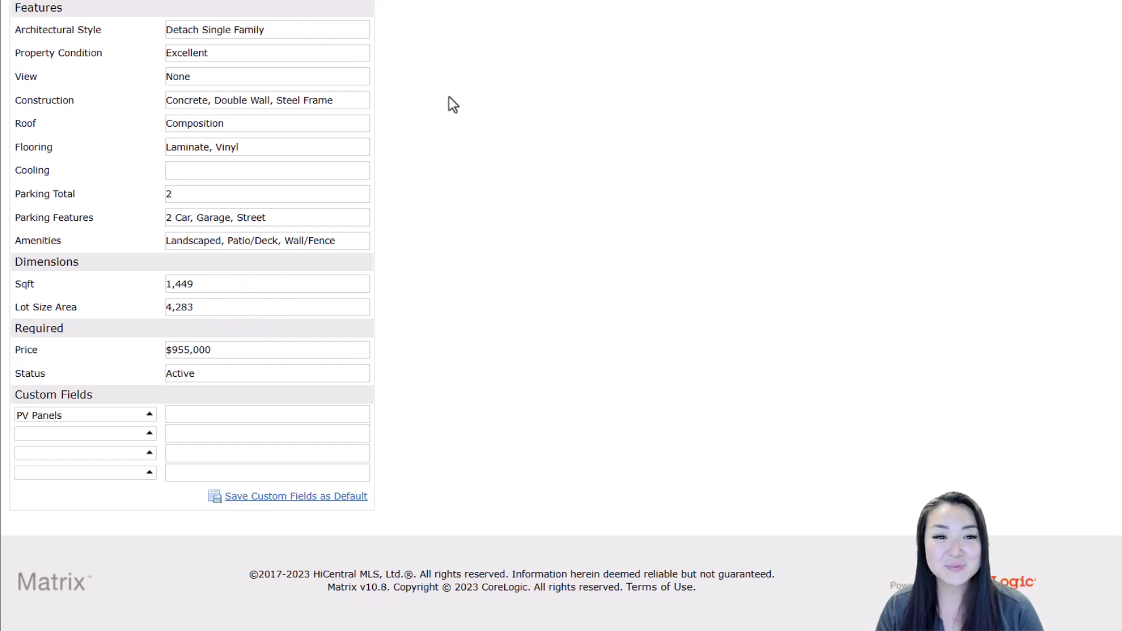
pyautogui.scroll(13, 453, 105)
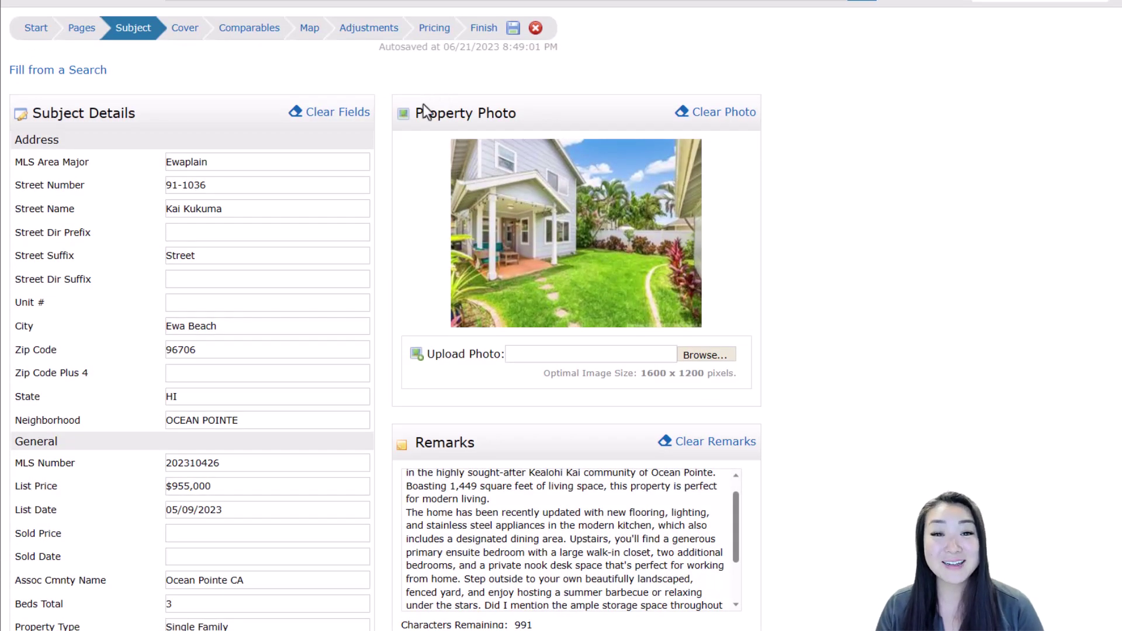
# On the Cover page, enter the client's street address and city
pyautogui.click(180, 34)
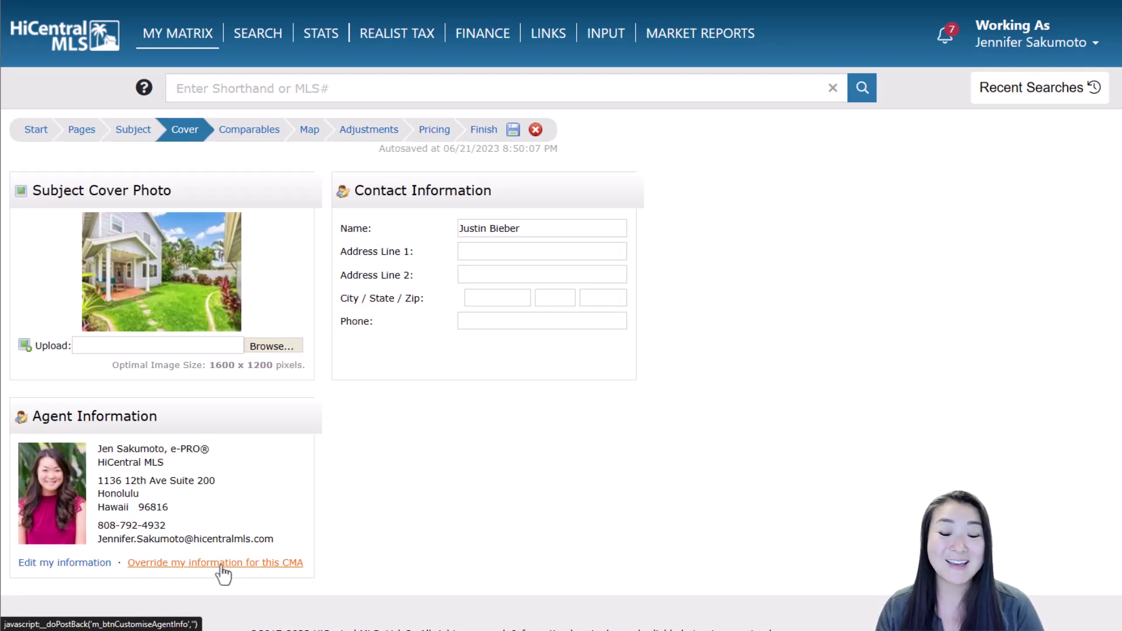
pyautogui.click(480, 258)
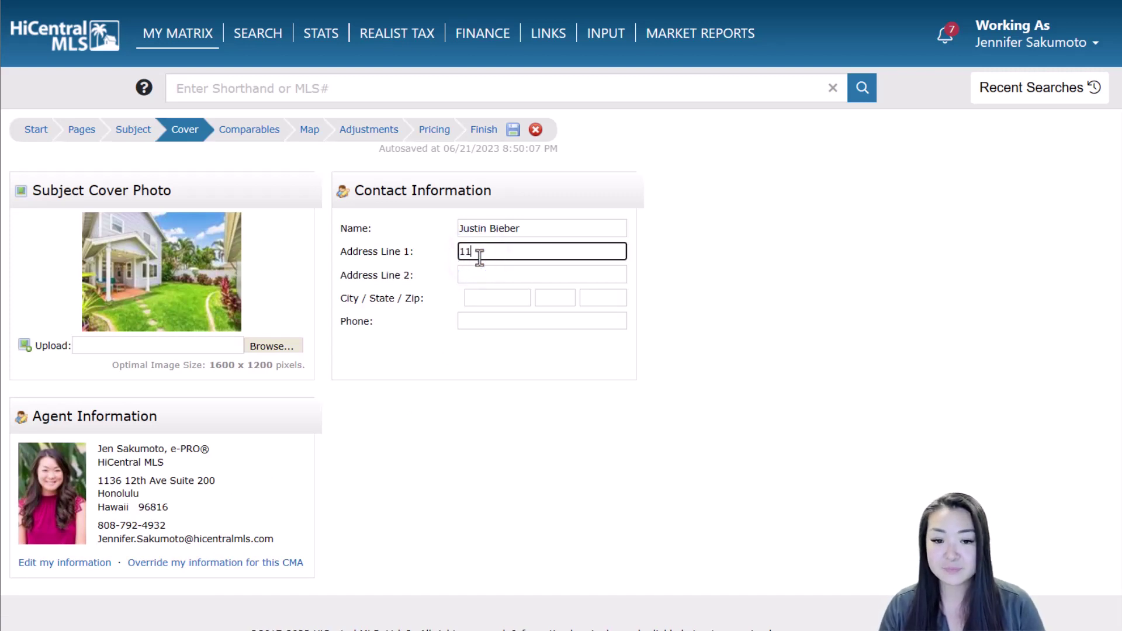
pyautogui.press('Tab')
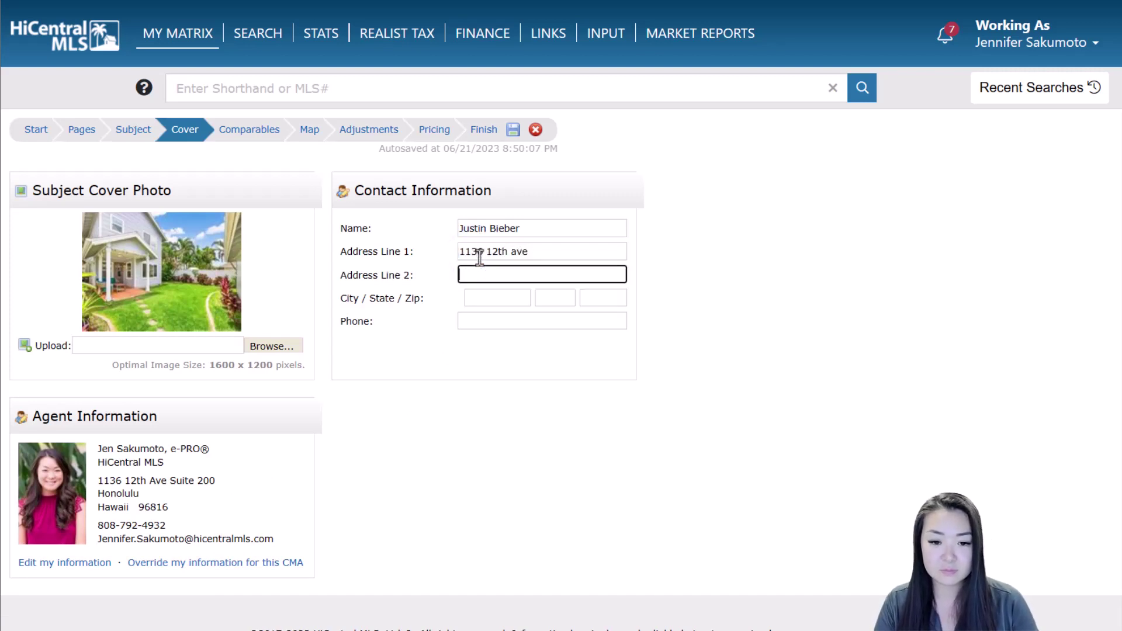
pyautogui.press('Tab')
pyautogui.write('honolulu')
# Add the client's state, zip code and phone number, then continue to Comparables
pyautogui.press('Tab')
pyautogui.write('hi')
pyautogui.press('Tab')
pyautogui.write('96816')
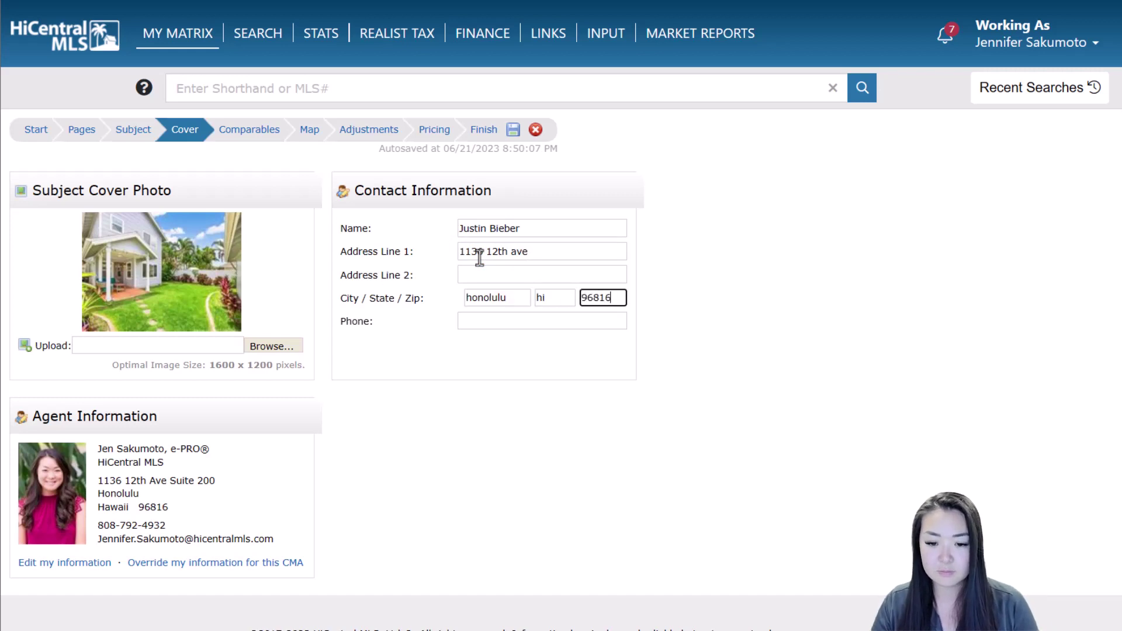
pyautogui.press('Tab')
pyautogui.press('Tab')
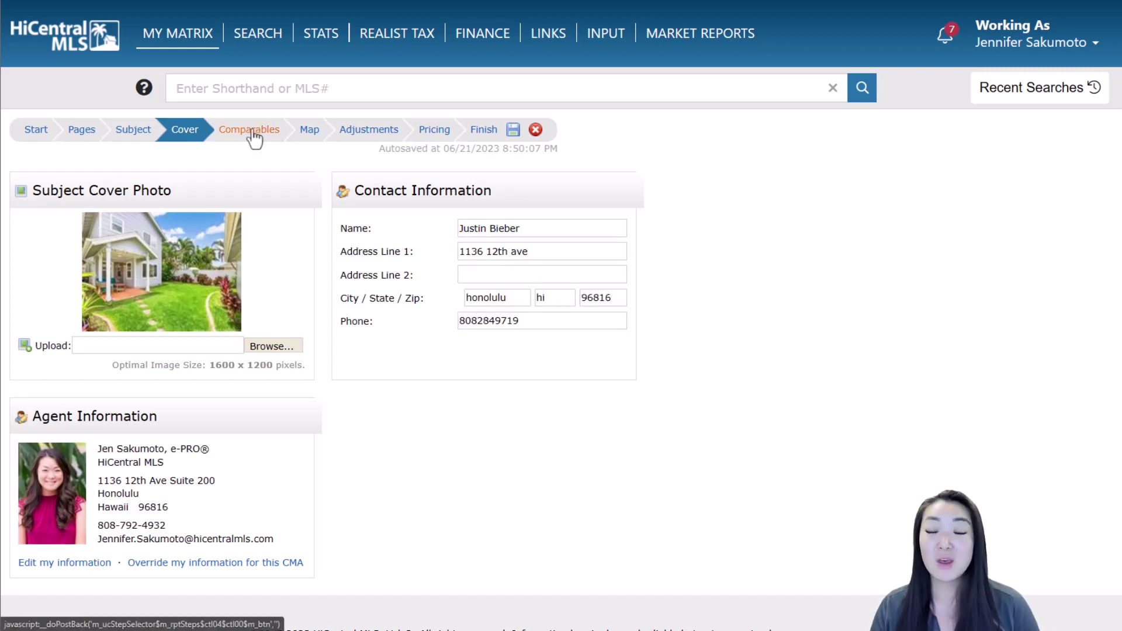
pyautogui.click(253, 130)
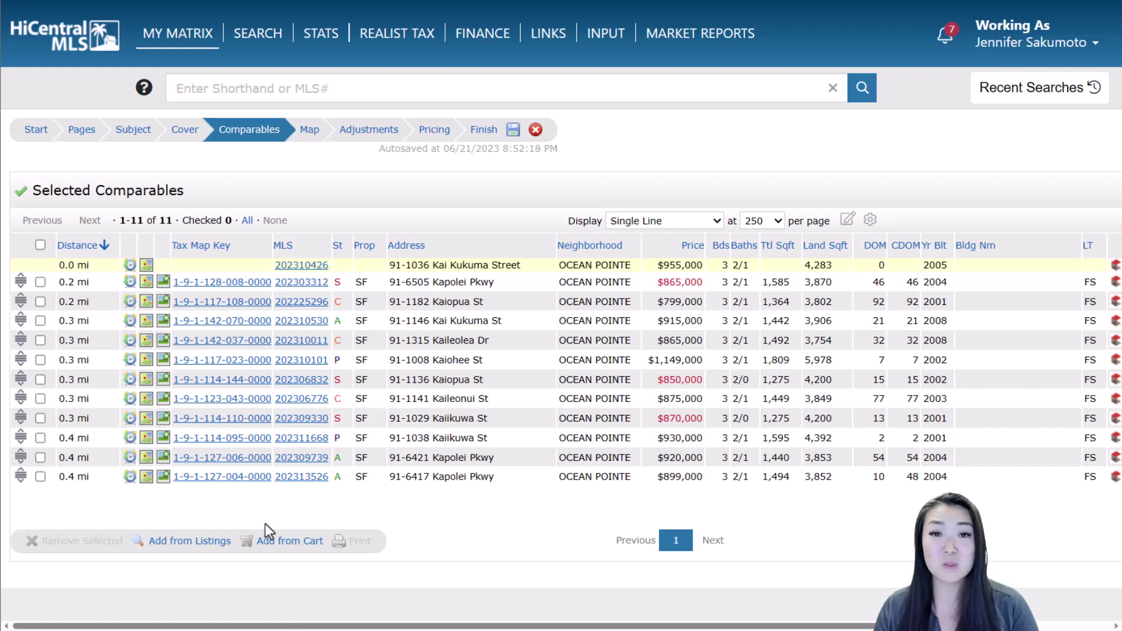
# Check the saved carts for extra comparables, then preview the subject and 11 comparables on the Map
pyautogui.click(270, 538)
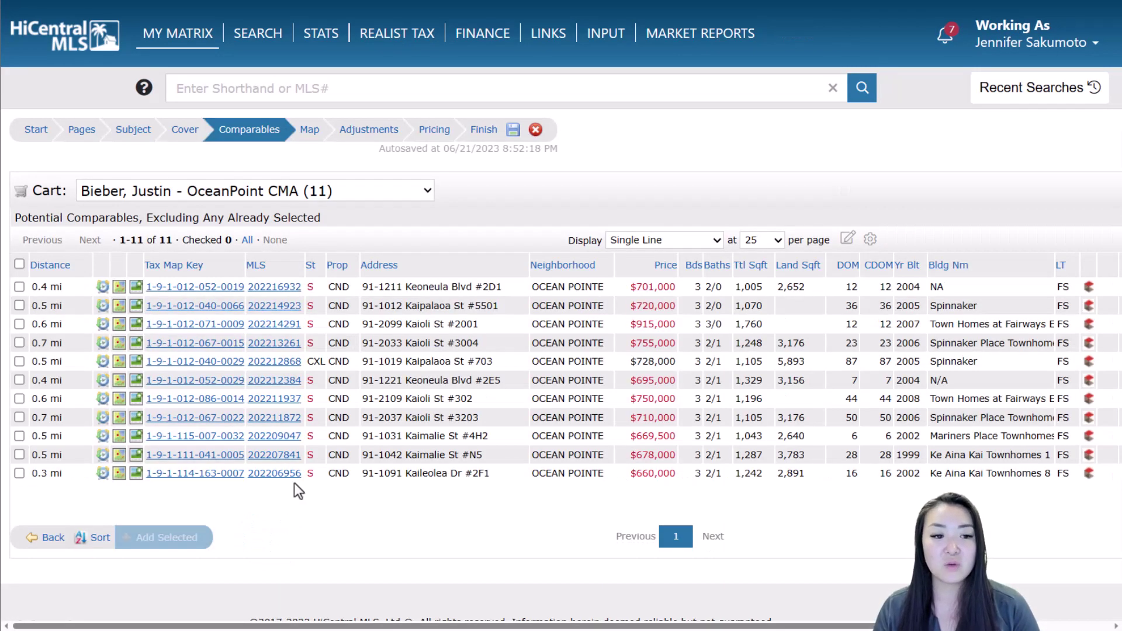
pyautogui.click(332, 193)
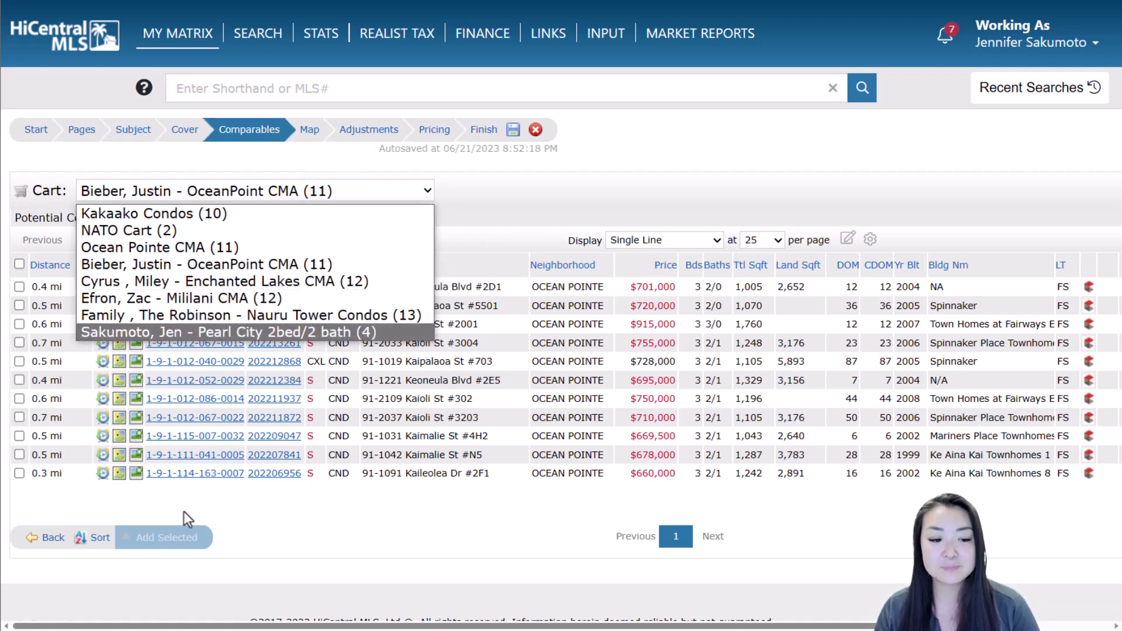
pyautogui.click(47, 537)
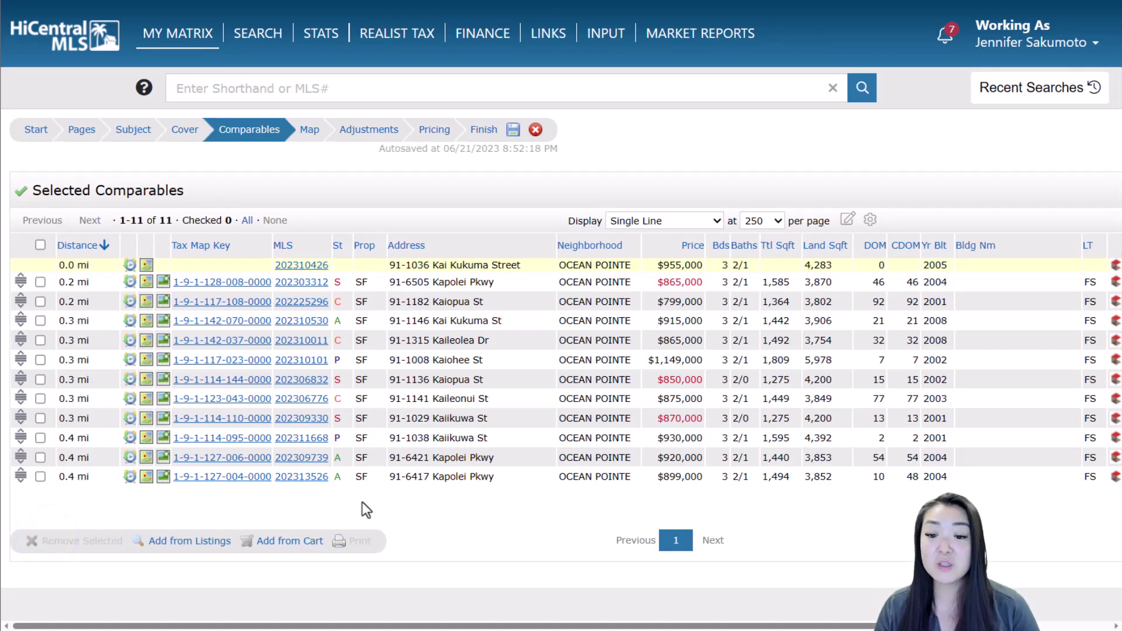
pyautogui.click(308, 136)
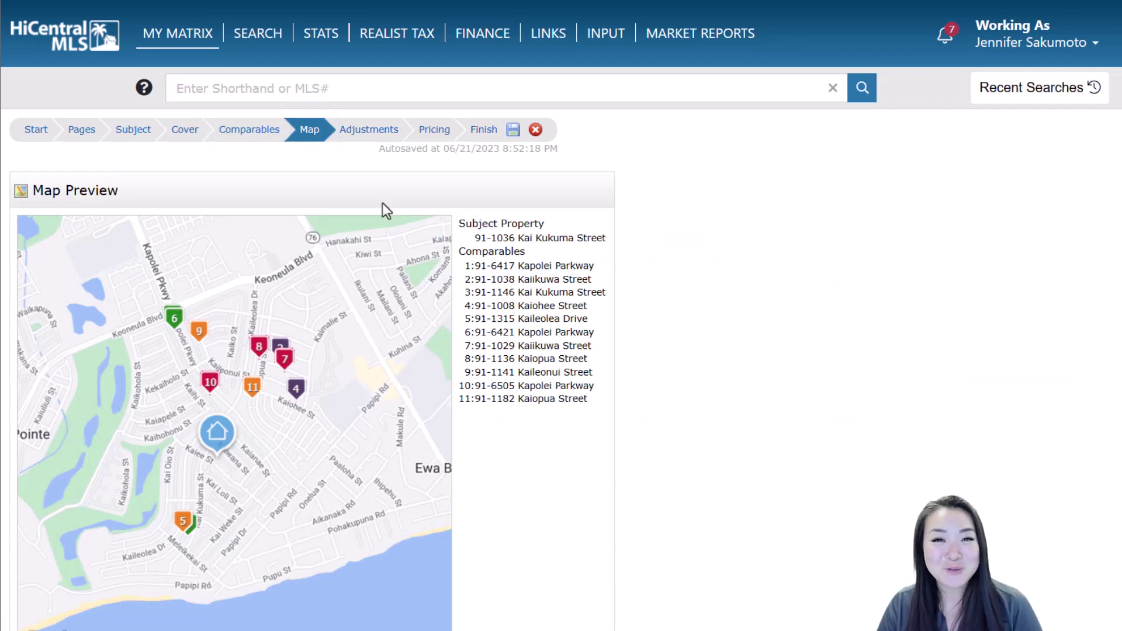
# Go to the Adjustments step to see Adjustment Details for the 11 comparables
pyautogui.click(370, 131)
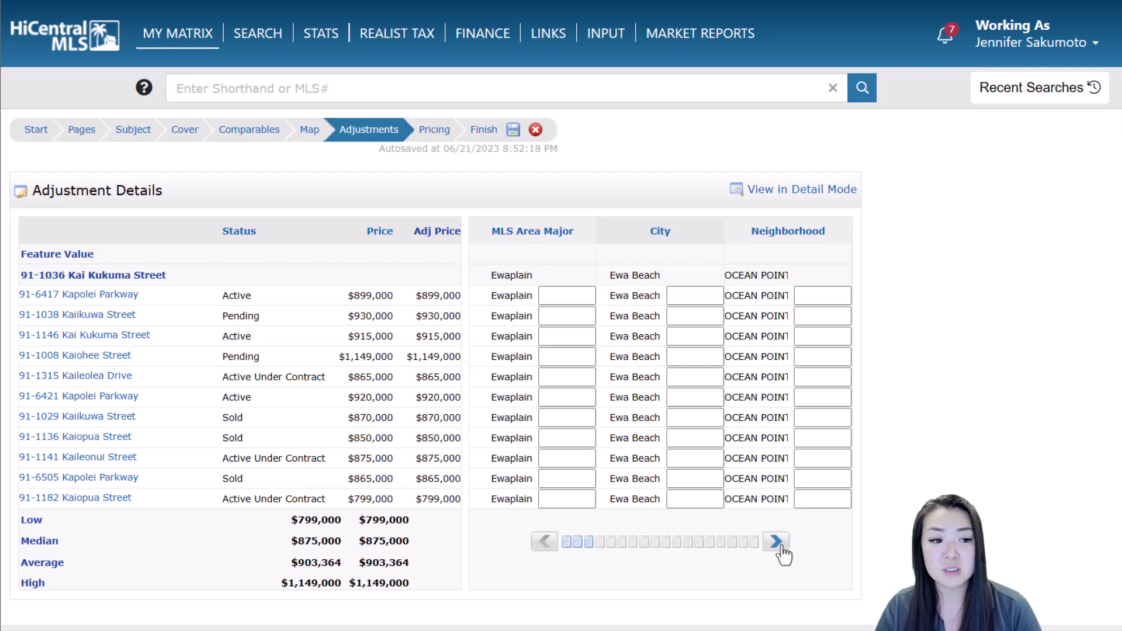
# Page the adjustment grid past Beds Total and Baths Full to select the Baths Half Feature Value
pyautogui.click(778, 543)
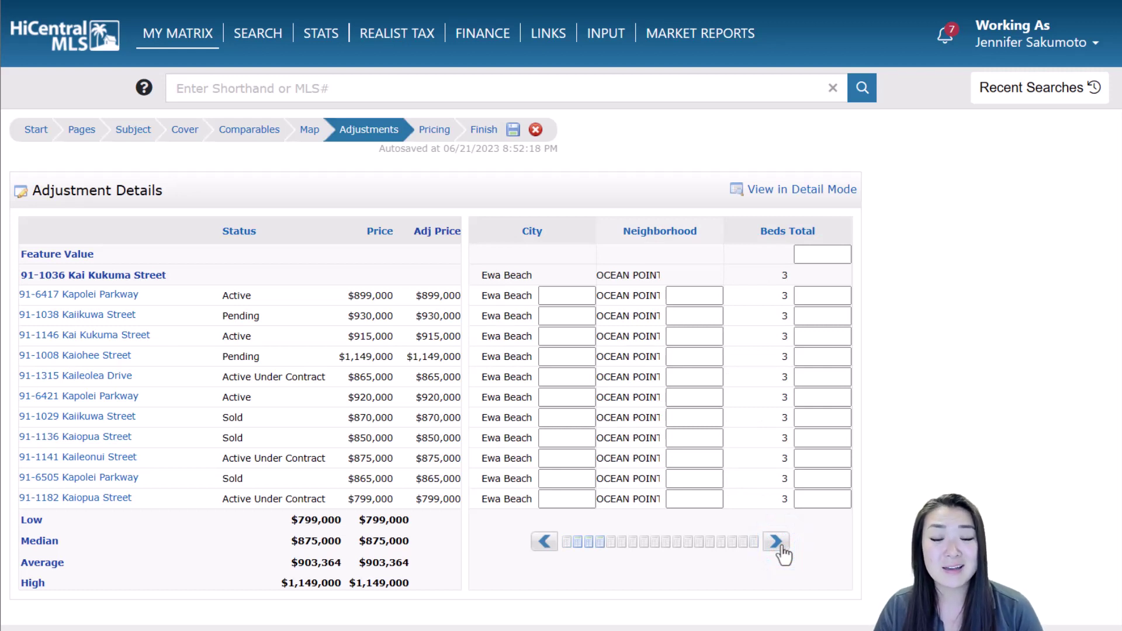
pyautogui.click(781, 543)
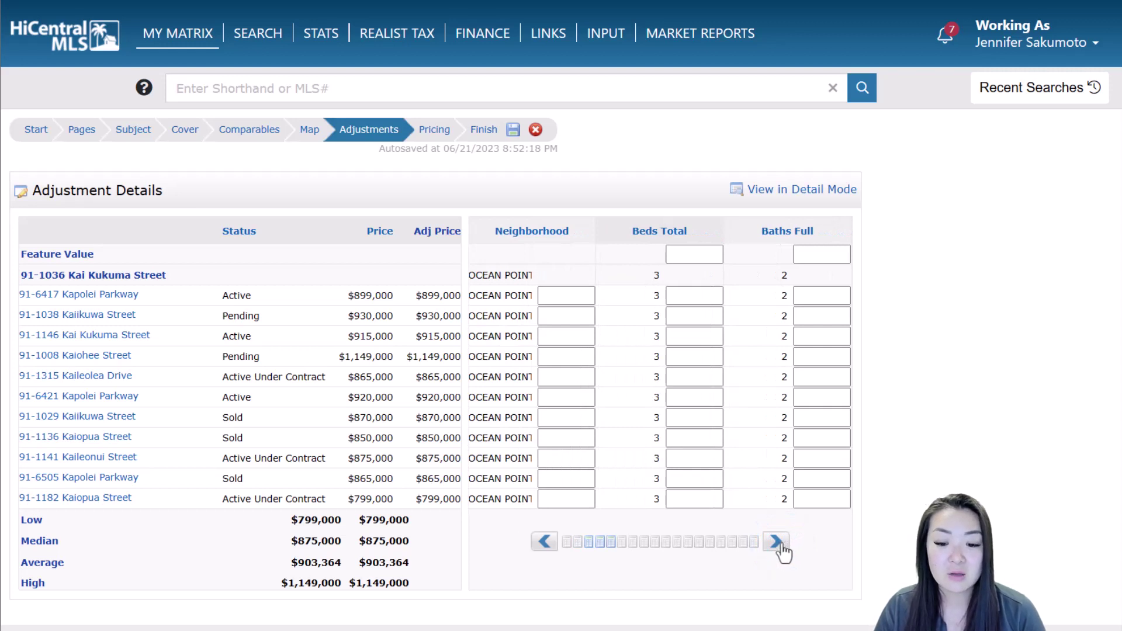
pyautogui.click(781, 544)
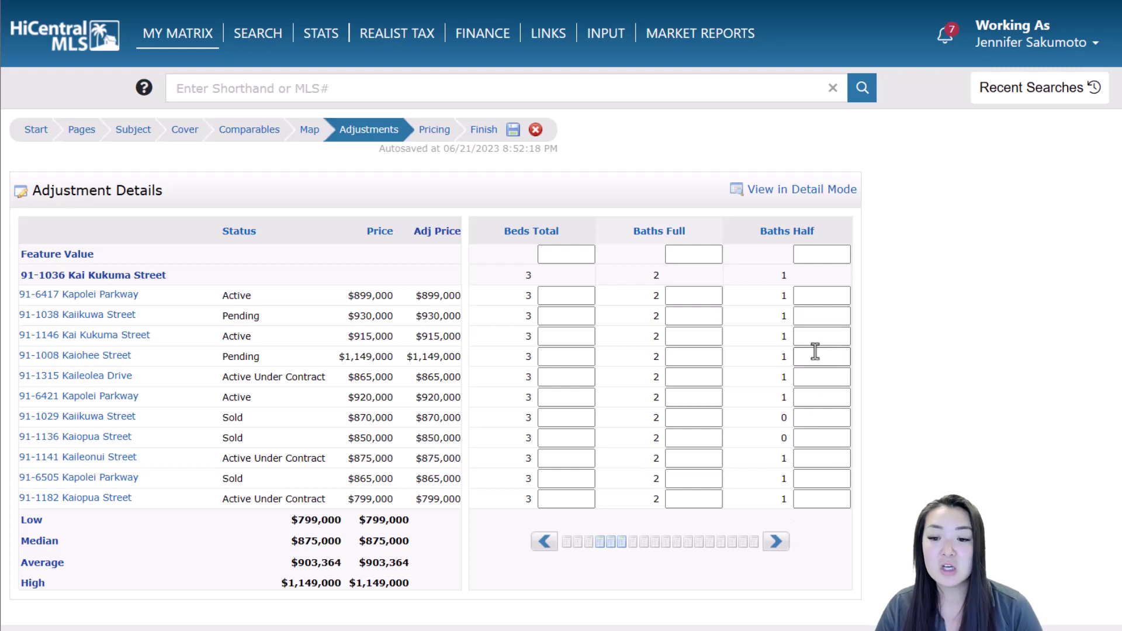
pyautogui.click(819, 260)
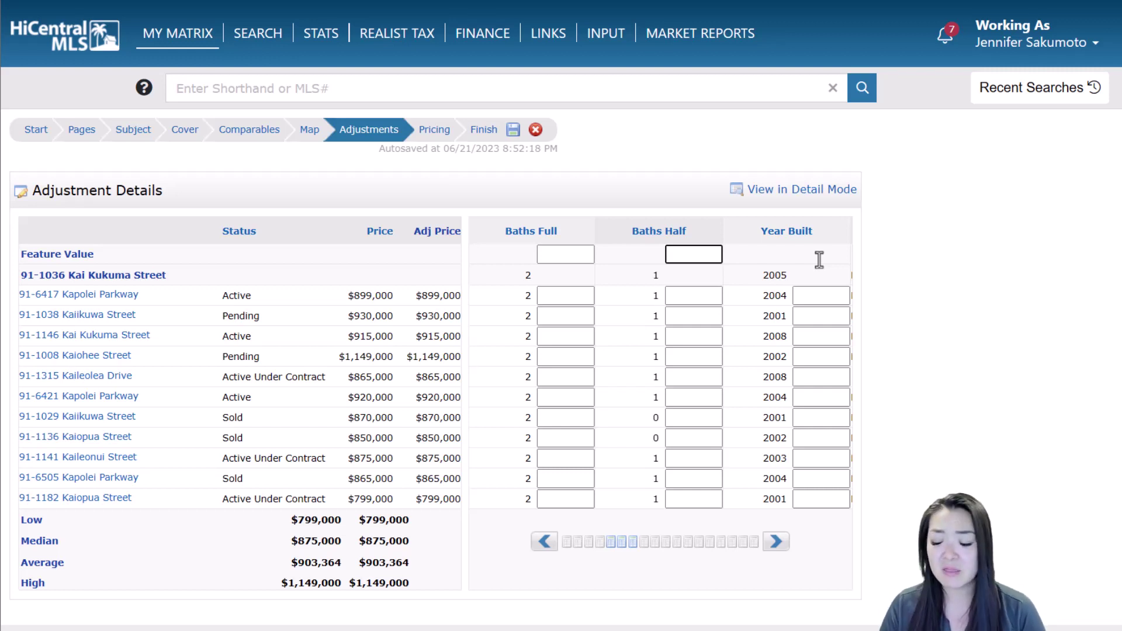
pyautogui.write('500')
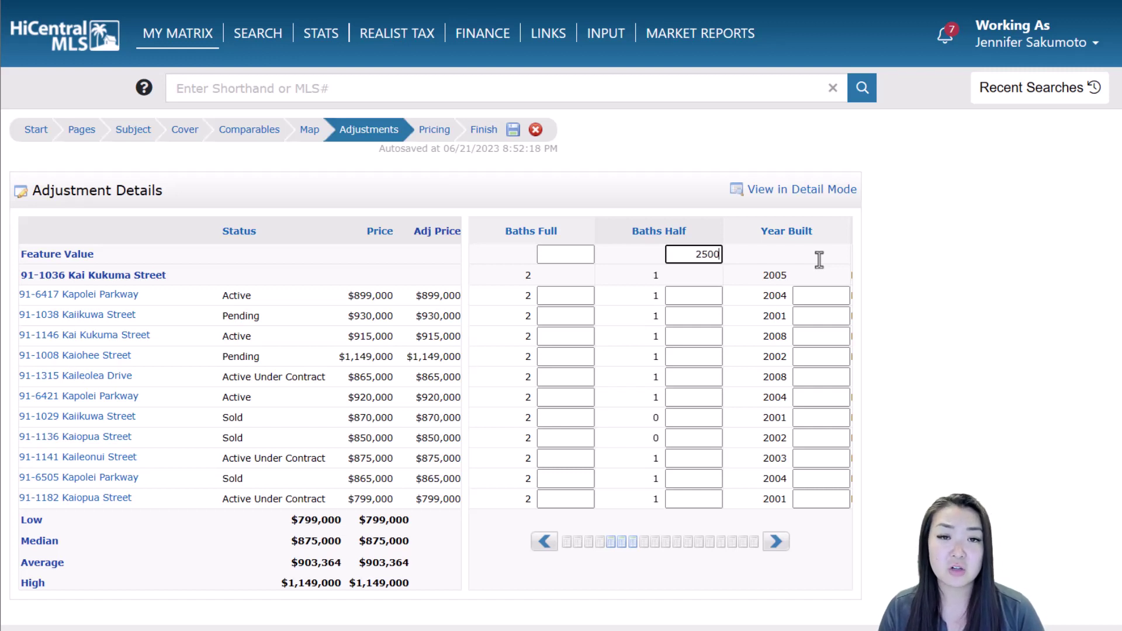
pyautogui.press('Return')
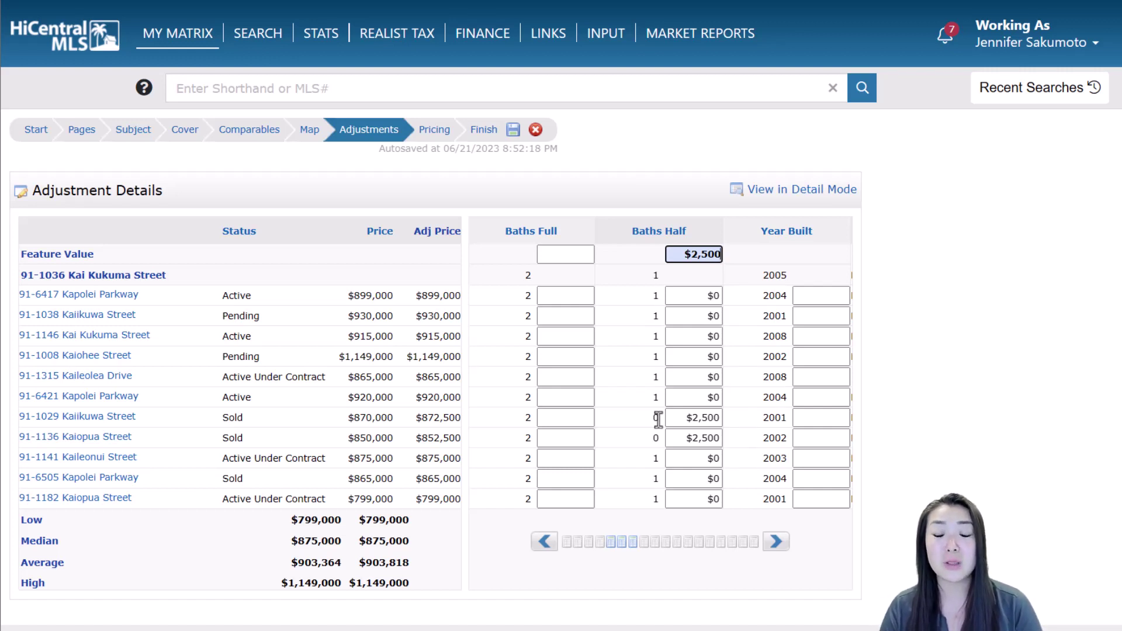
pyautogui.click(691, 417)
pyautogui.moveTo(692, 416); pyautogui.dragTo(756, 418)
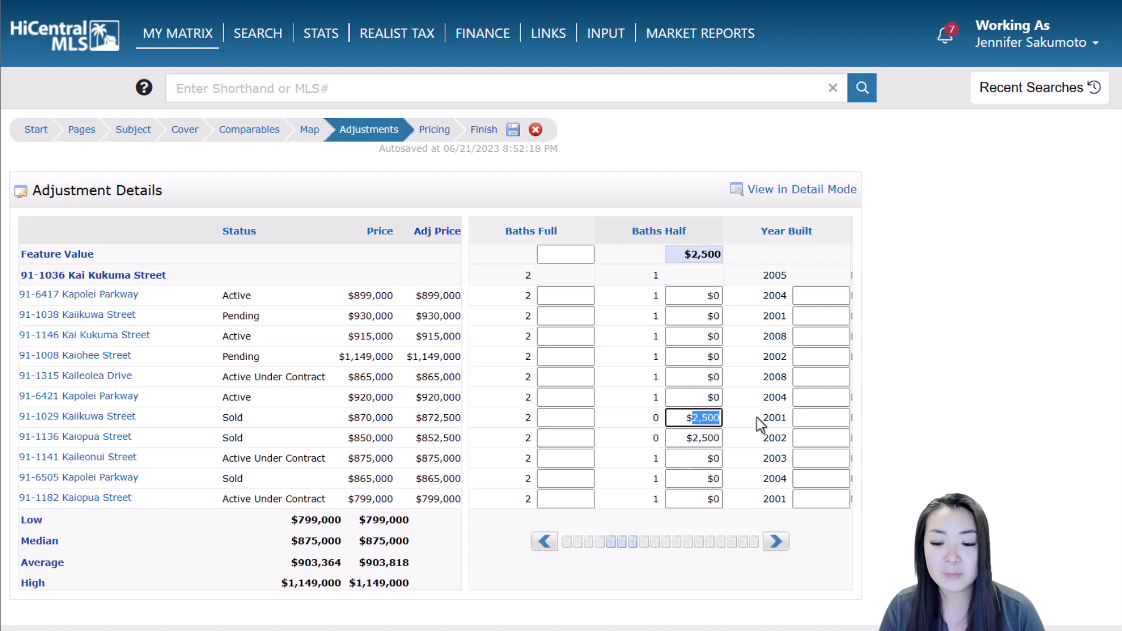
pyautogui.write('3000')
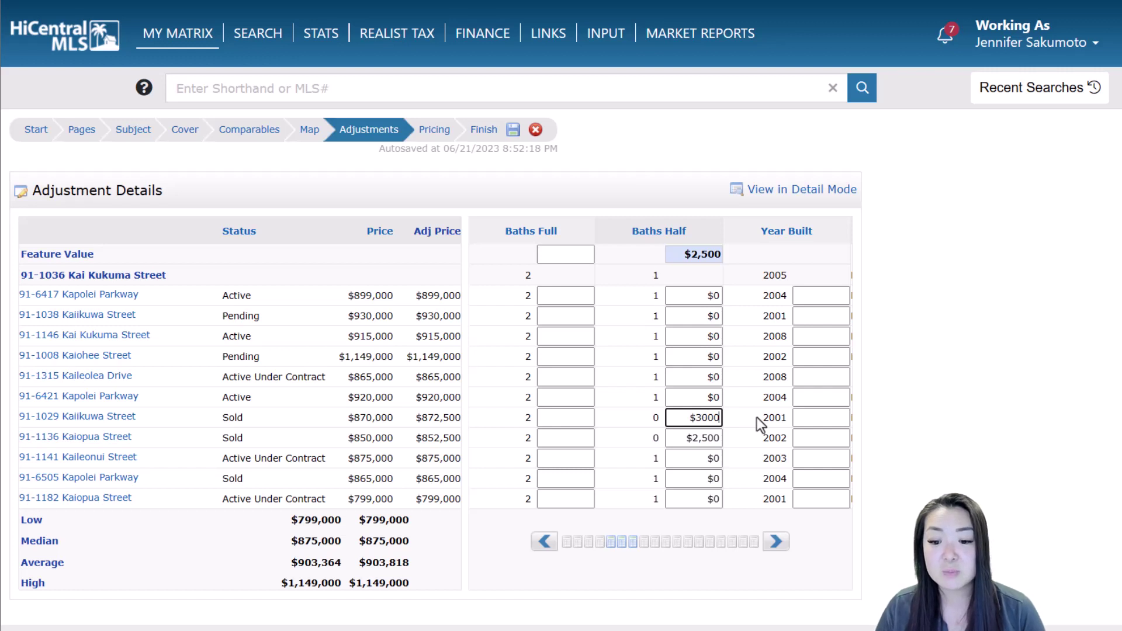
pyautogui.click(754, 415)
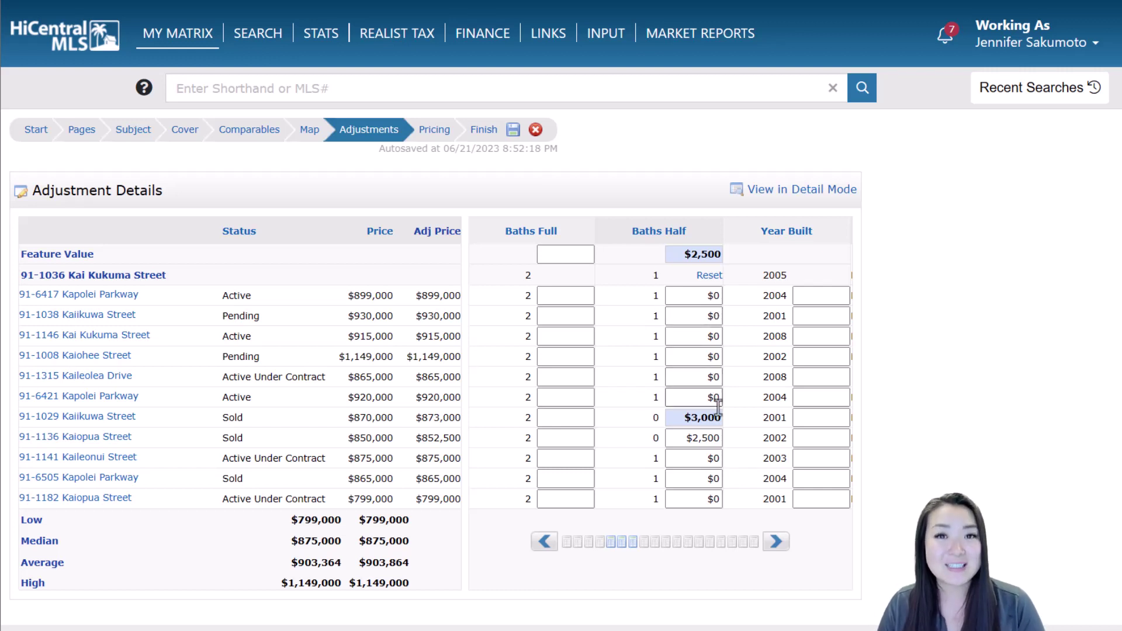
pyautogui.click(776, 542)
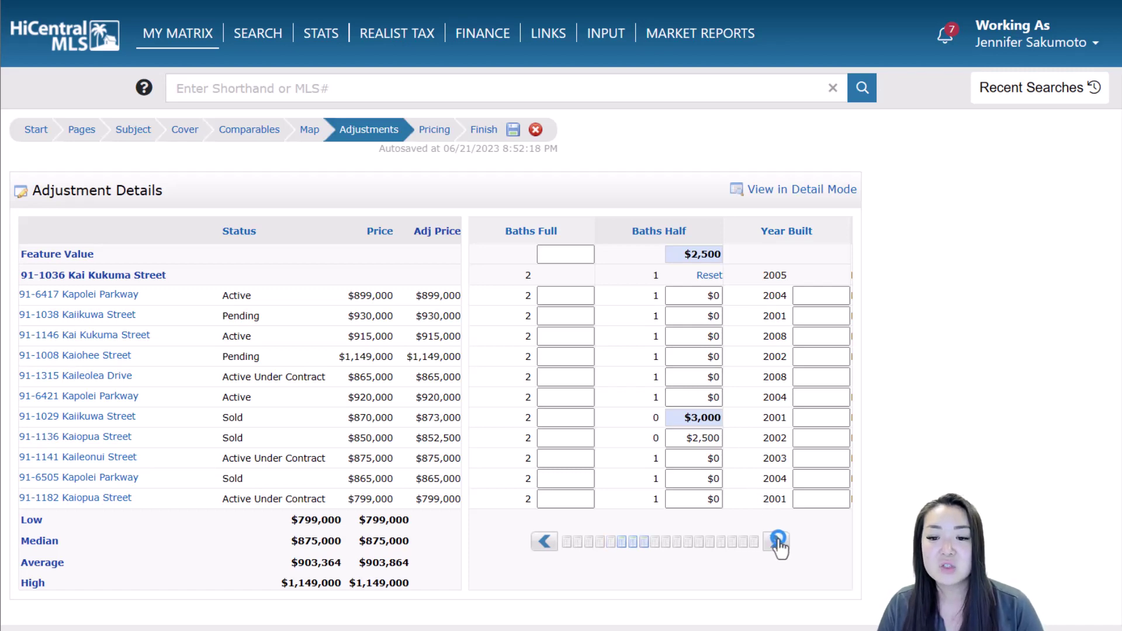
# Advance the adjustment grid to the final Sqft, Lot Size Area and PV Panels columns
pyautogui.click(777, 541)
pyautogui.click(778, 542)
pyautogui.click(777, 542)
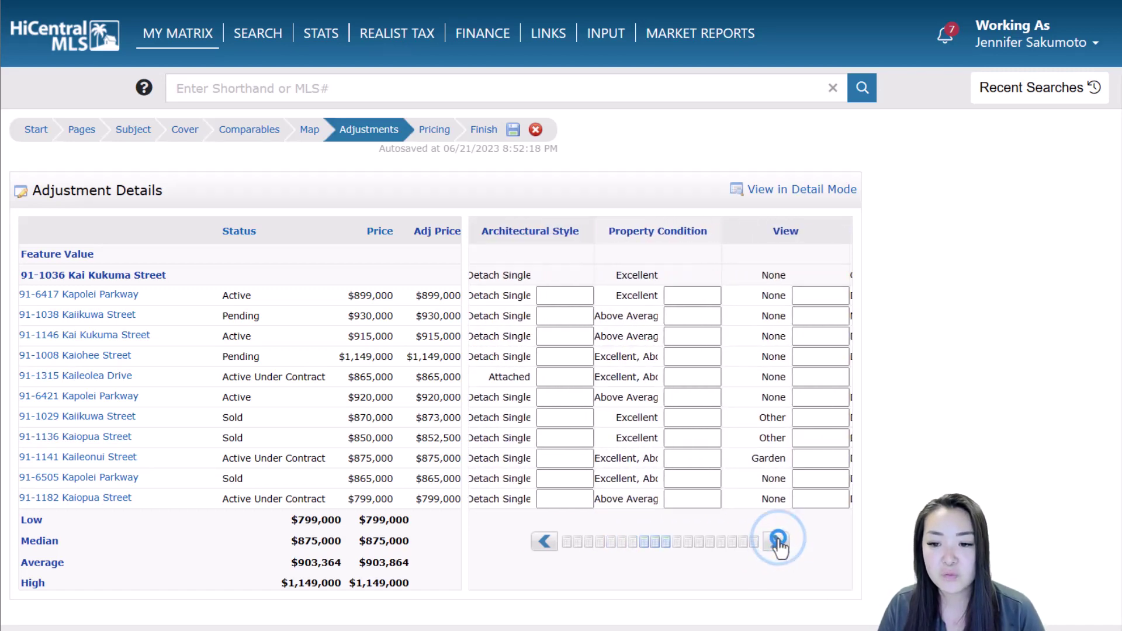
pyautogui.click(777, 541)
pyautogui.click(778, 542)
pyautogui.click(777, 541)
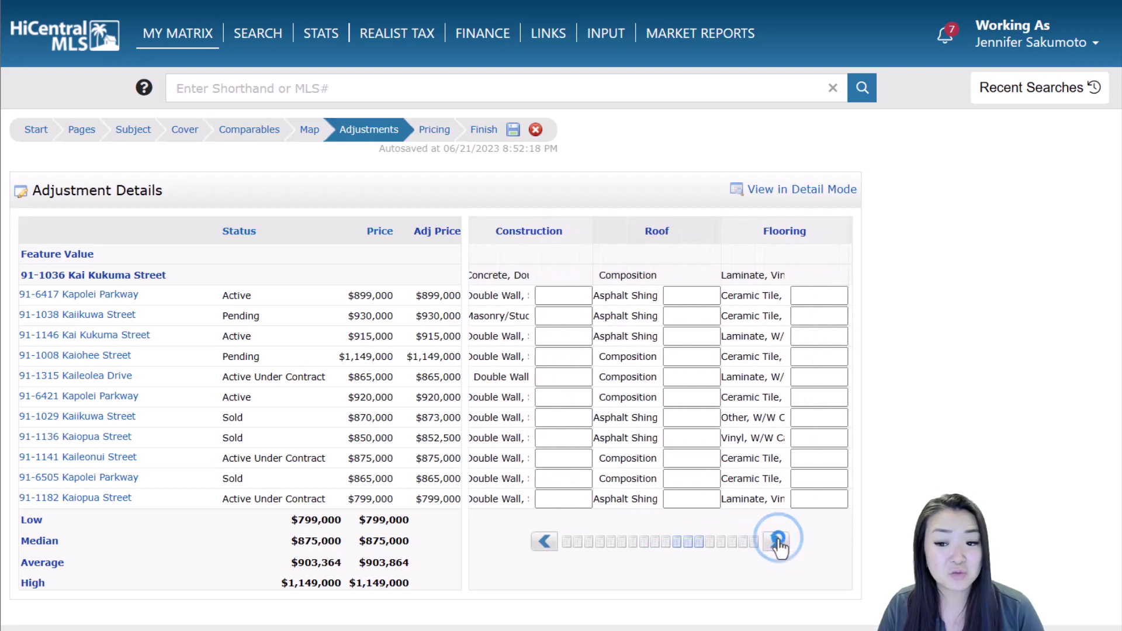
pyautogui.click(778, 541)
pyautogui.click(777, 541)
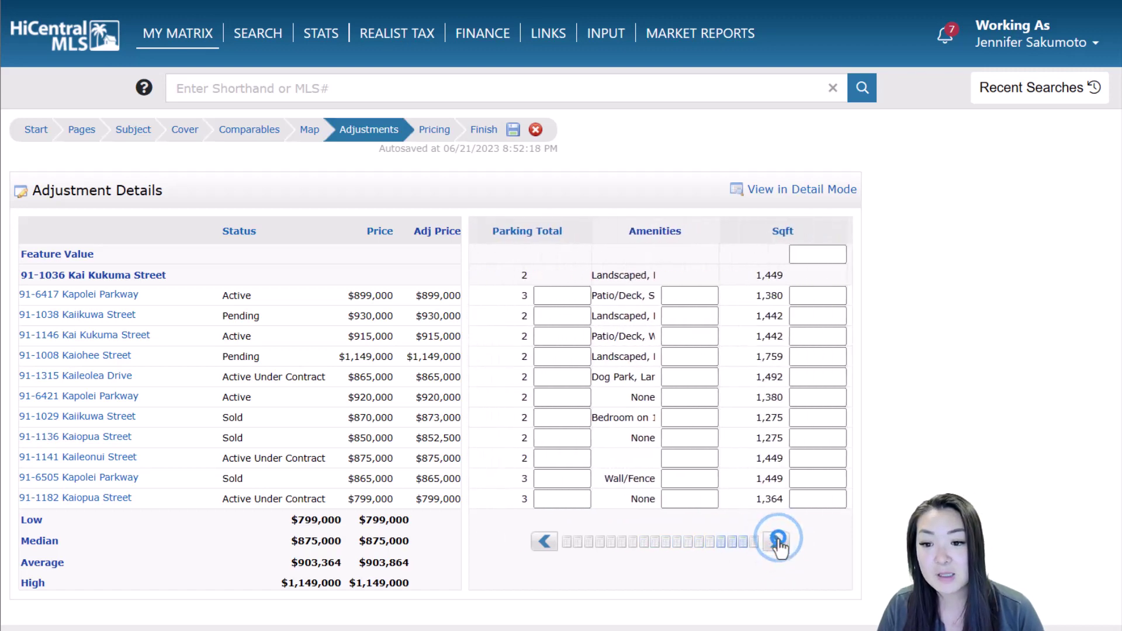
pyautogui.click(777, 541)
pyautogui.click(777, 541)
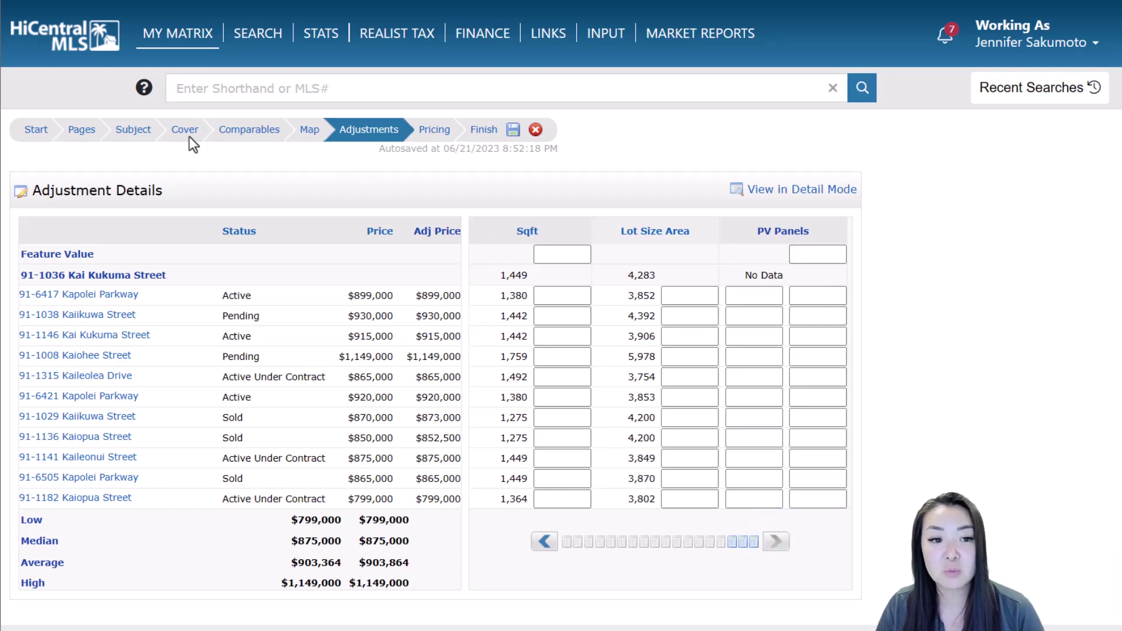
# Enter 2 in the subject's PV Panels custom field and return to Adjustments
pyautogui.click(143, 132)
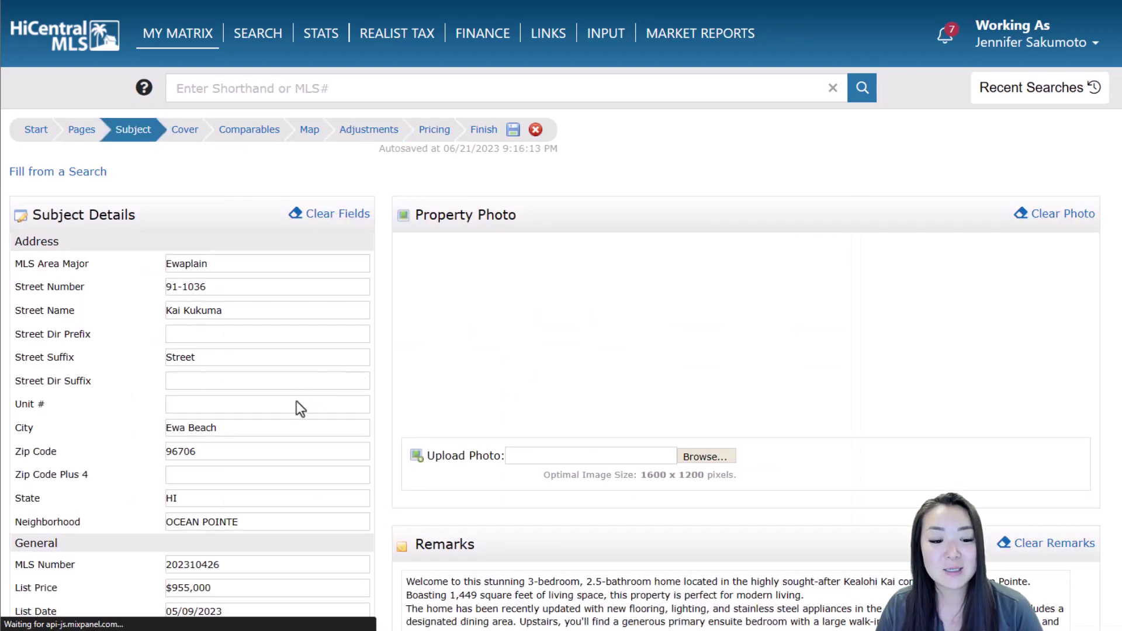
pyautogui.scroll(-6, 296, 401)
pyautogui.scroll(-8, 299, 441)
pyautogui.click(270, 422)
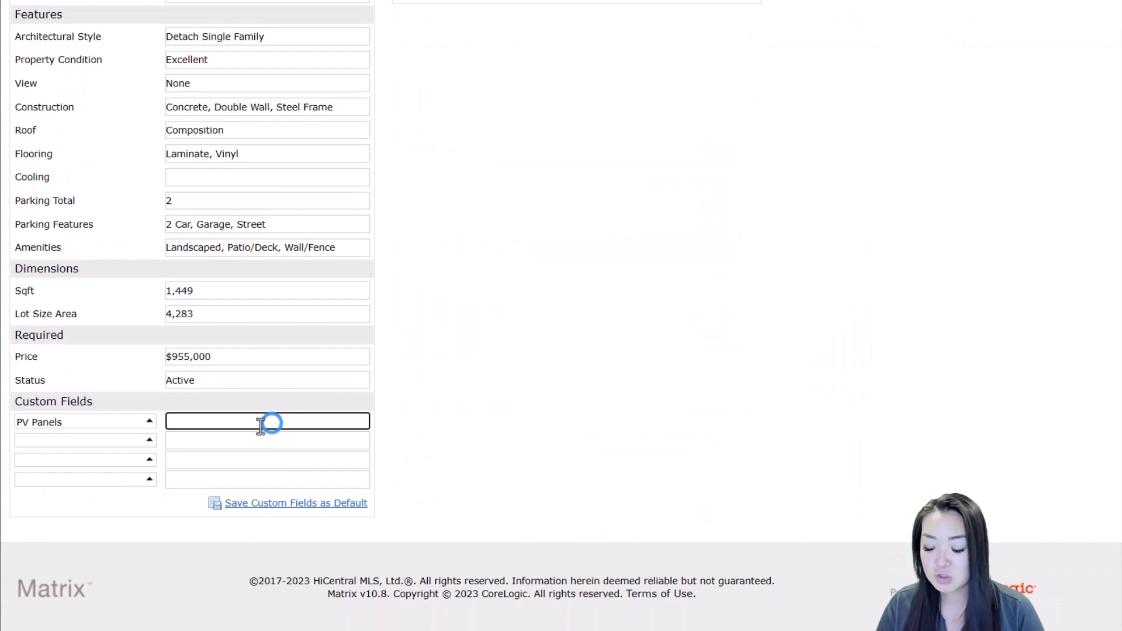
pyautogui.write('2')
pyautogui.click(465, 360)
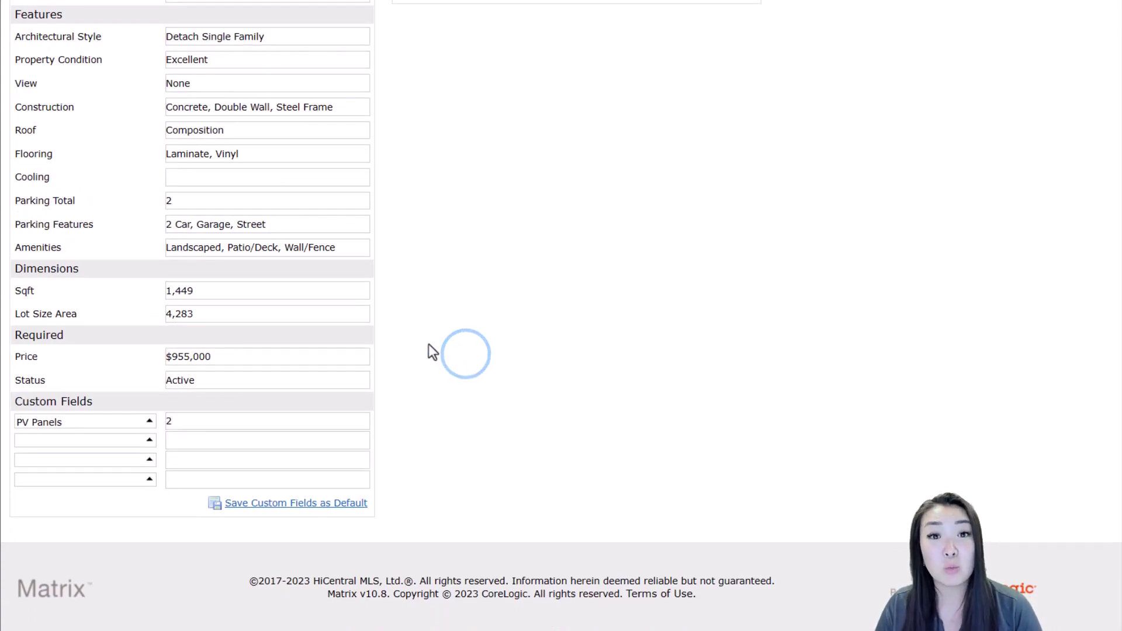
pyautogui.scroll(10, 439, 345)
pyautogui.scroll(5, 454, 333)
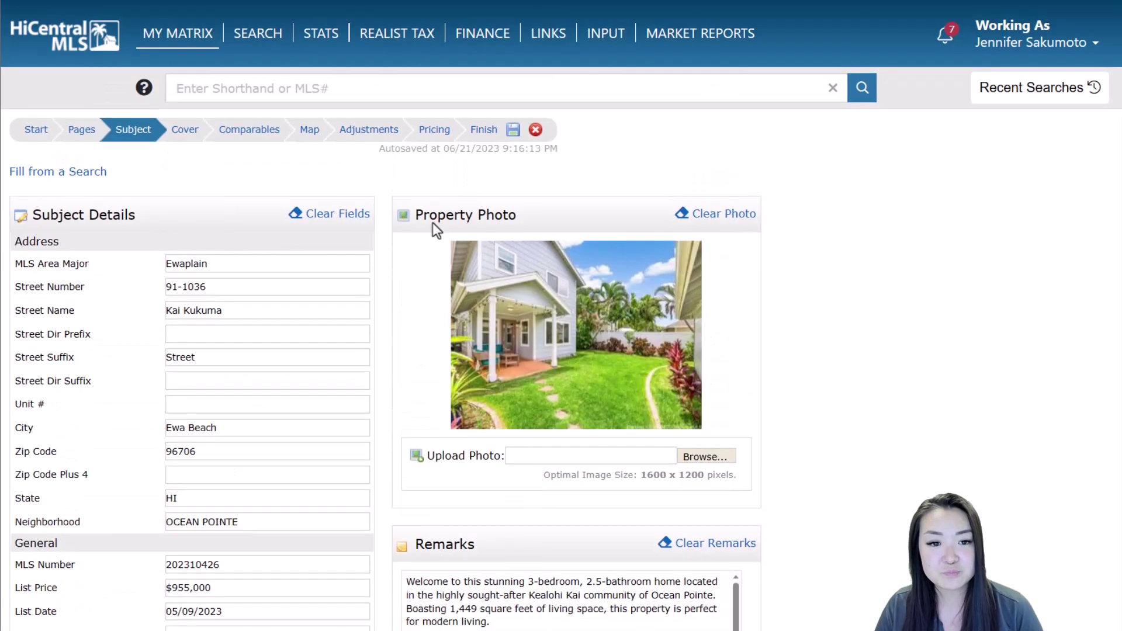
pyautogui.click(380, 129)
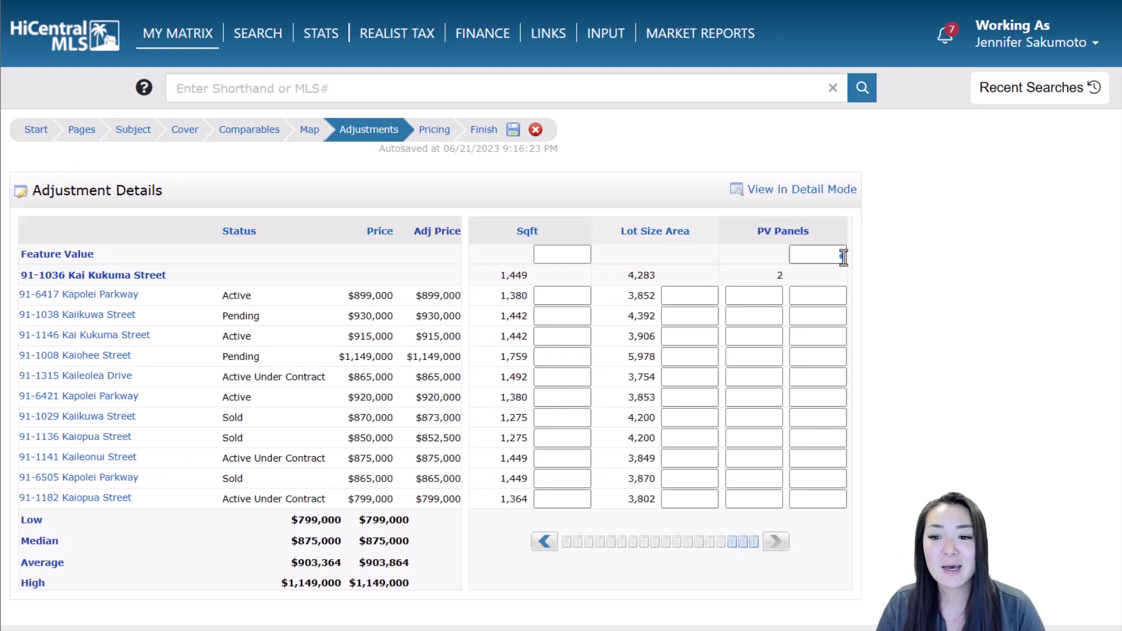
# Set the PV Panels feature value to $2,500 per panel
pyautogui.click(840, 255)
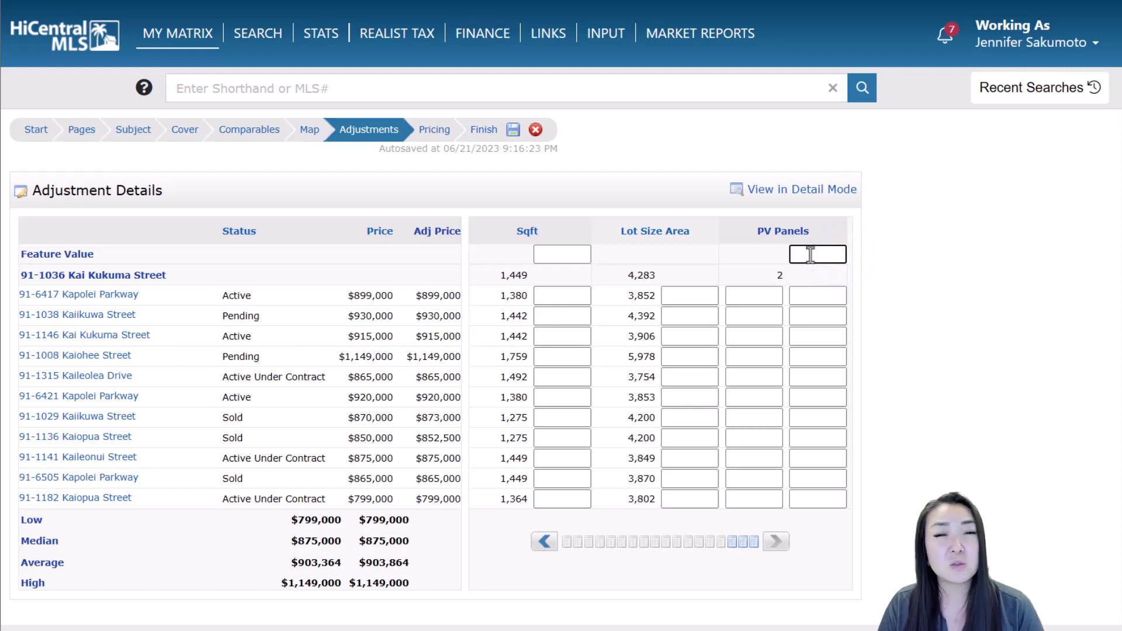
pyautogui.write('2500')
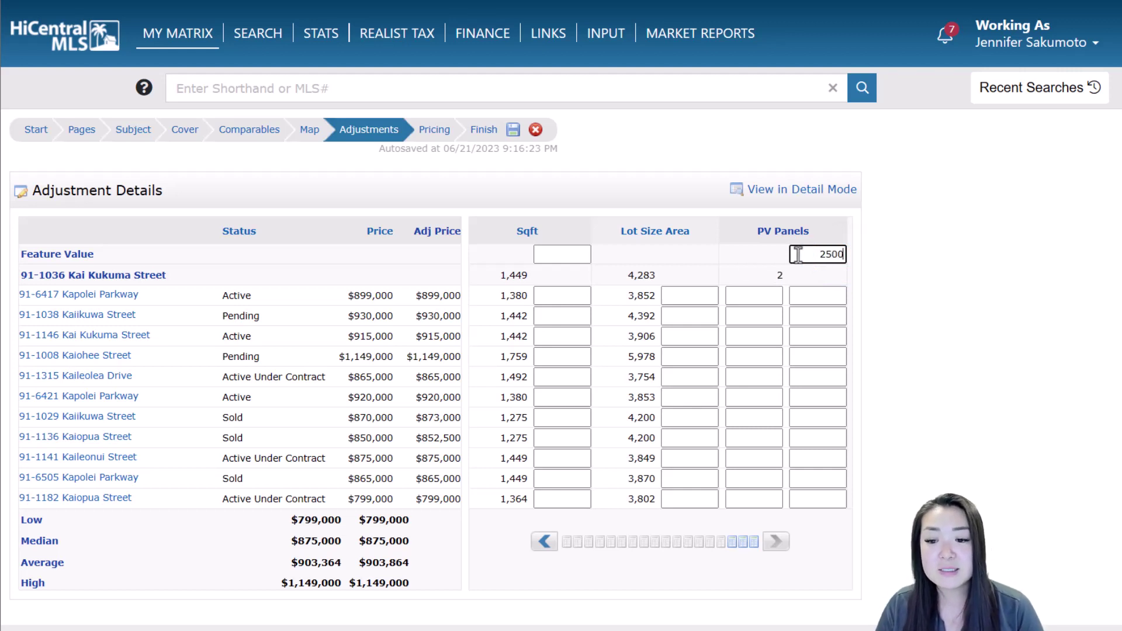
pyautogui.click(755, 303)
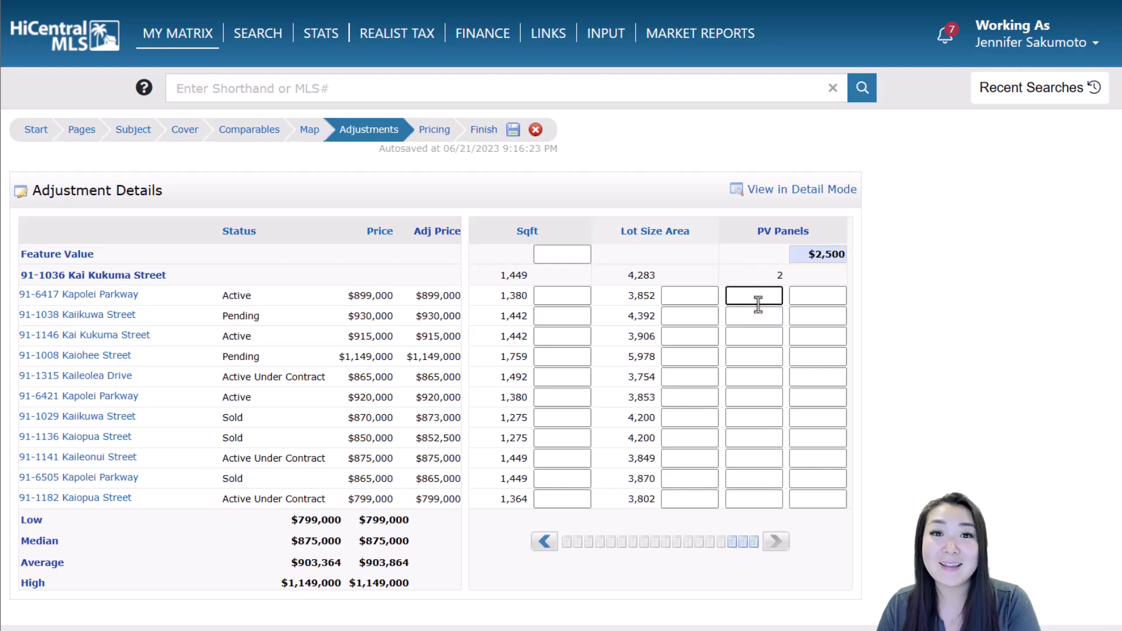
# Enter PV panel counts 0, 1, 0, 4, 5, 0 for the first six comparables
pyautogui.write('0')
pyautogui.click(766, 314)
pyautogui.write('1')
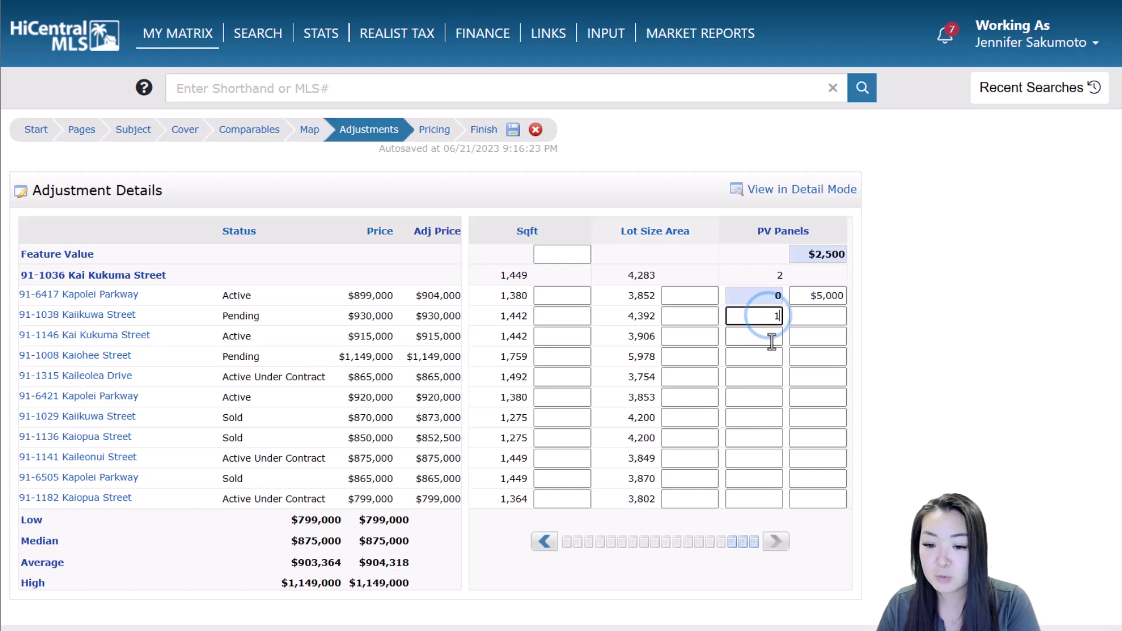
pyautogui.click(771, 338)
pyautogui.write('0')
pyautogui.click(773, 357)
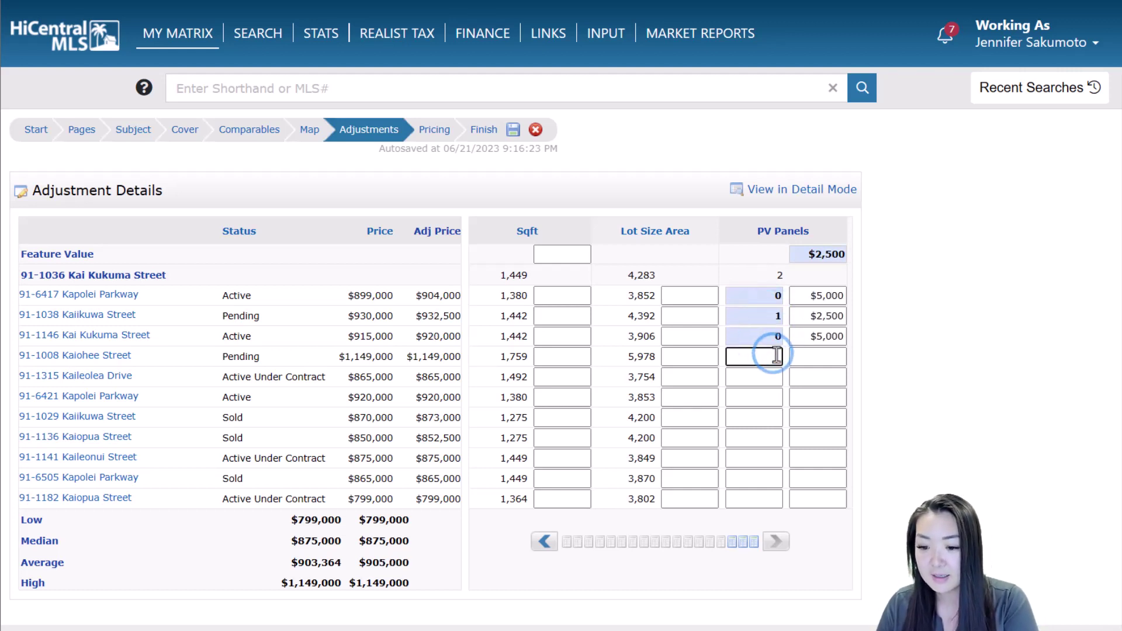
pyautogui.write('4')
pyautogui.click(772, 377)
pyautogui.write('5')
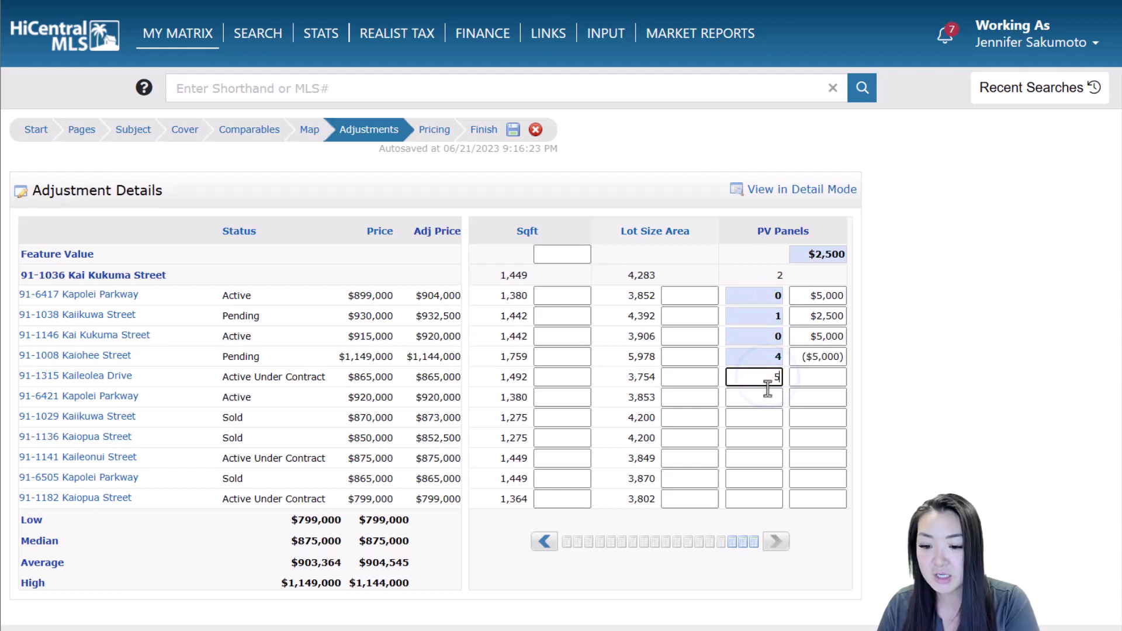
pyautogui.click(767, 397)
pyautogui.write('0')
# Enter PV panel counts 0, 6, 4, 2, 0 for the remaining comparables and open Pricing
pyautogui.click(767, 417)
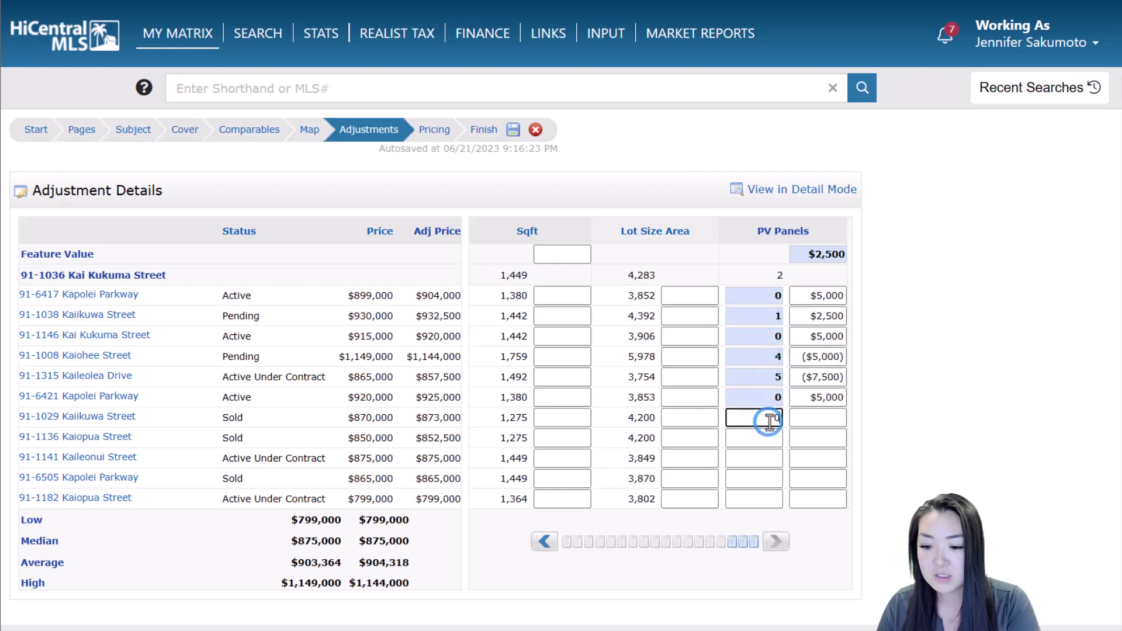
pyautogui.write('0')
pyautogui.click(767, 438)
pyautogui.write('6')
pyautogui.click(768, 458)
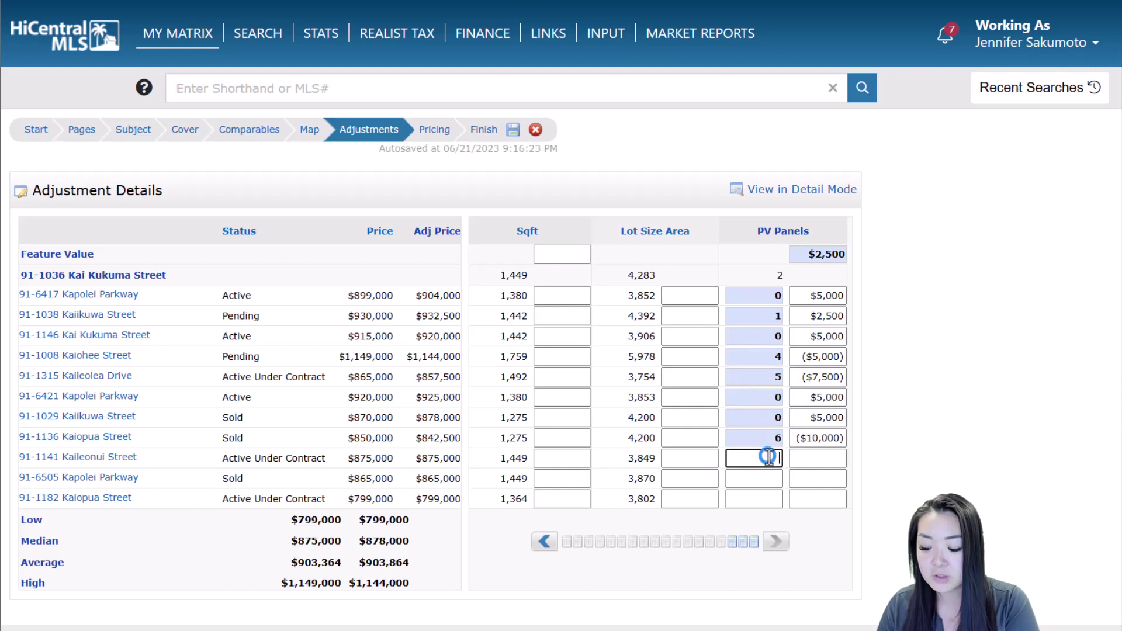
pyautogui.write('4')
pyautogui.click(767, 478)
pyautogui.write('2')
pyautogui.click(768, 494)
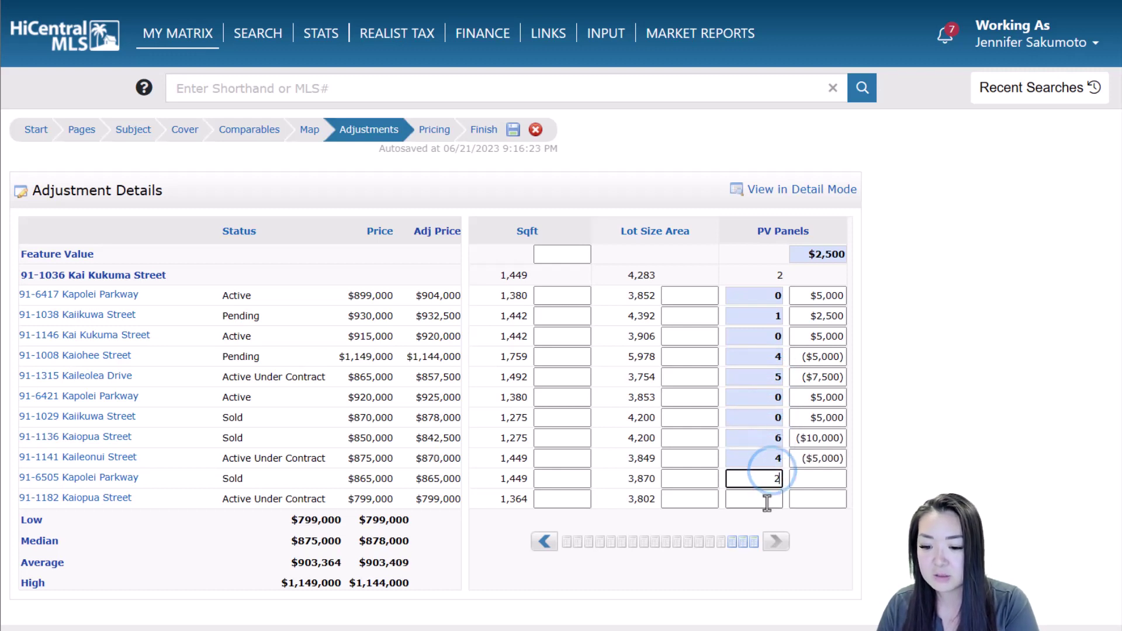
pyautogui.write('0')
pyautogui.click(914, 455)
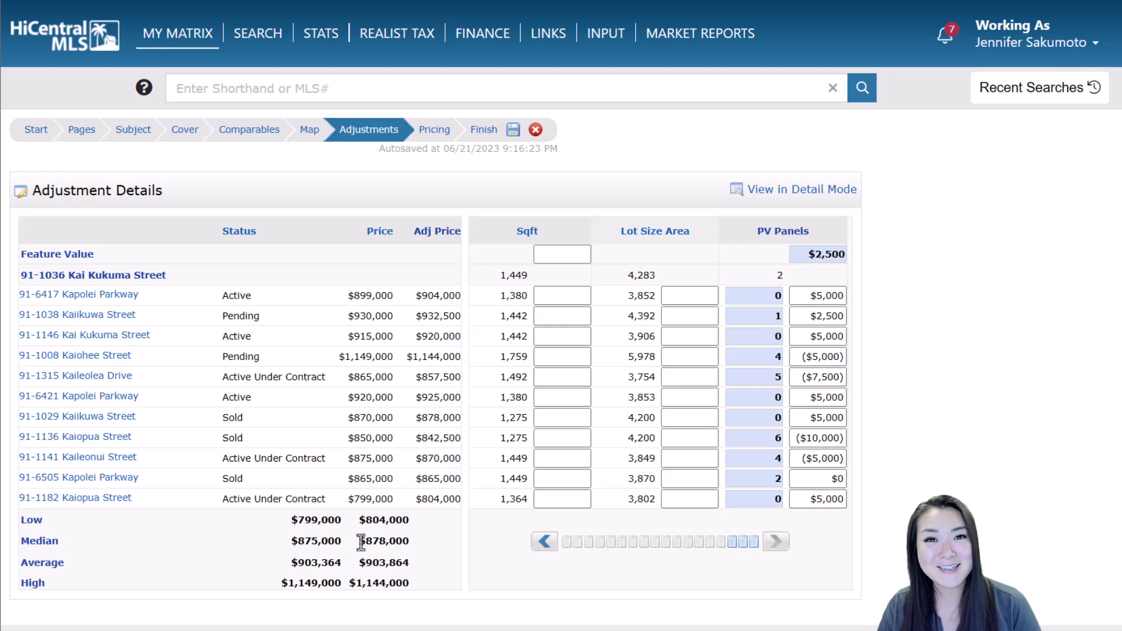
pyautogui.click(443, 131)
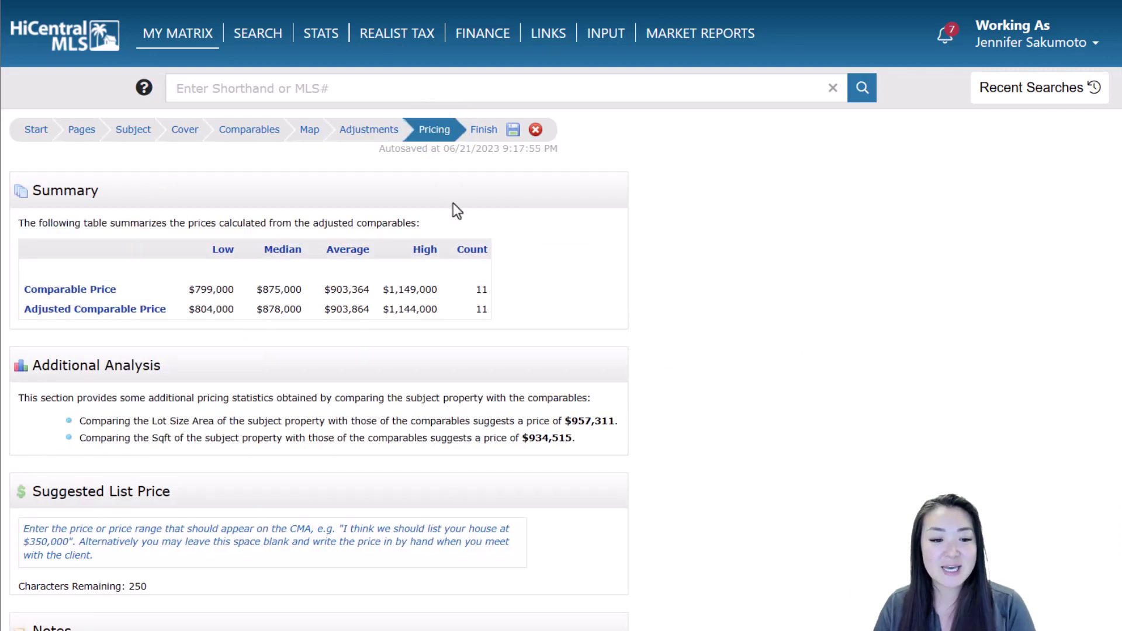
# Scroll the Pricing summary to review suggested prices of $957,311 (lot size) and $934,515 (square footage)
pyautogui.scroll(-3, 456, 204)
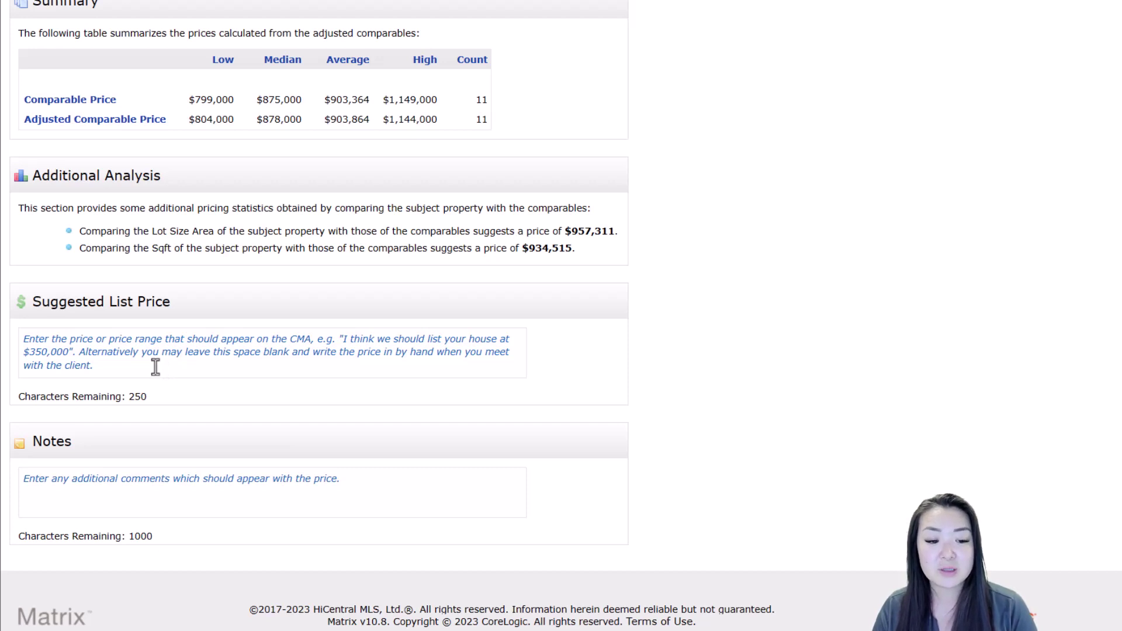
pyautogui.scroll(-1, 161, 371)
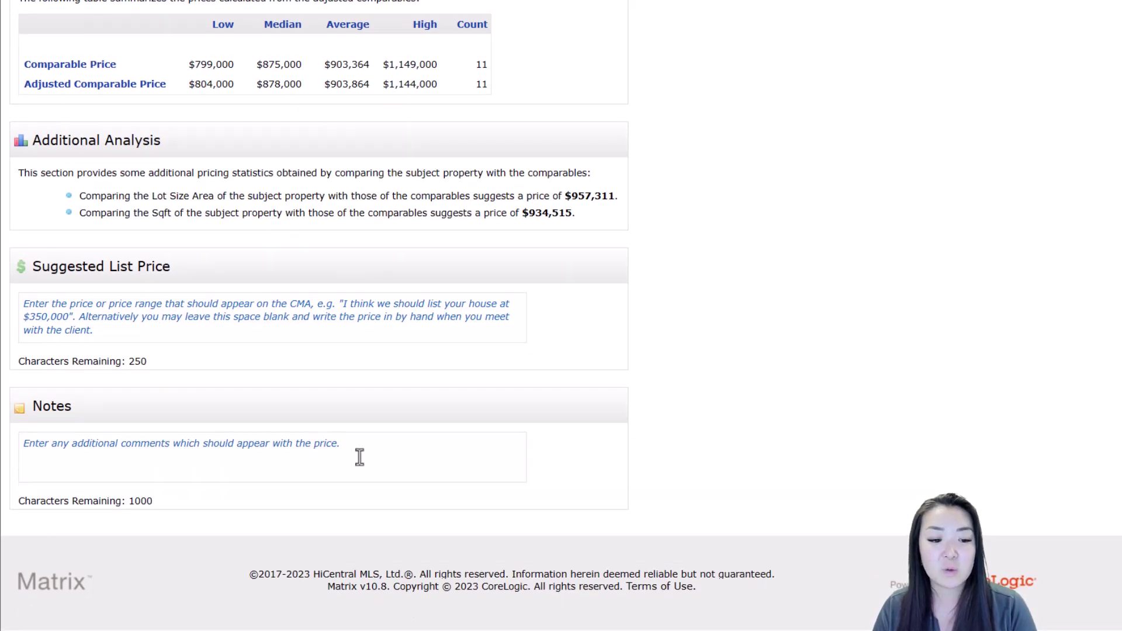
pyautogui.scroll(1, 363, 450)
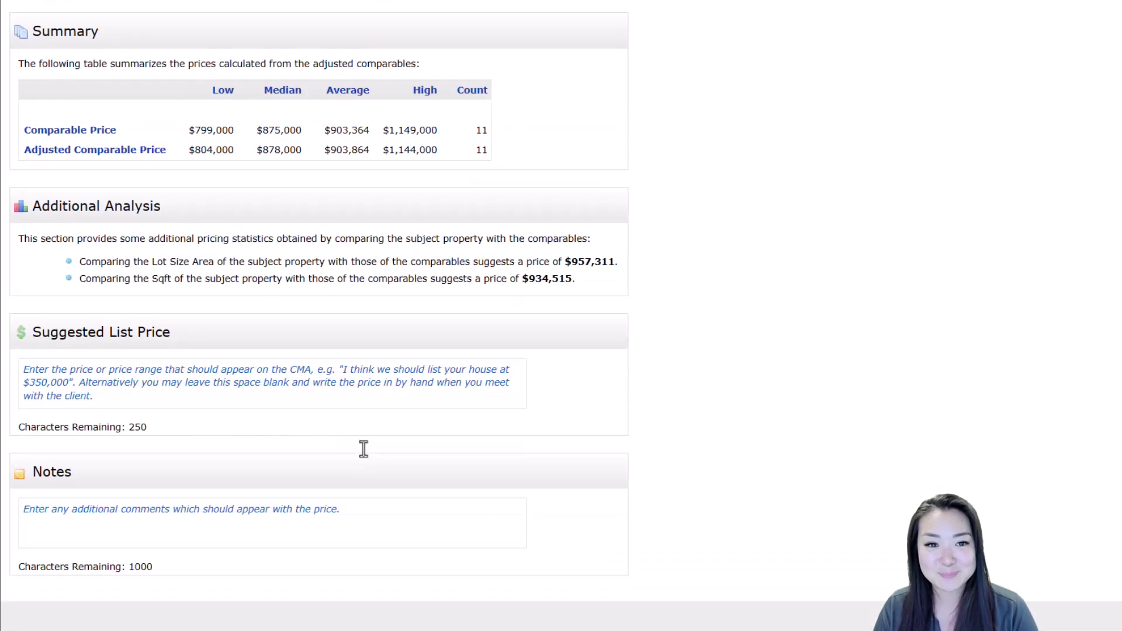
pyautogui.scroll(2, 391, 417)
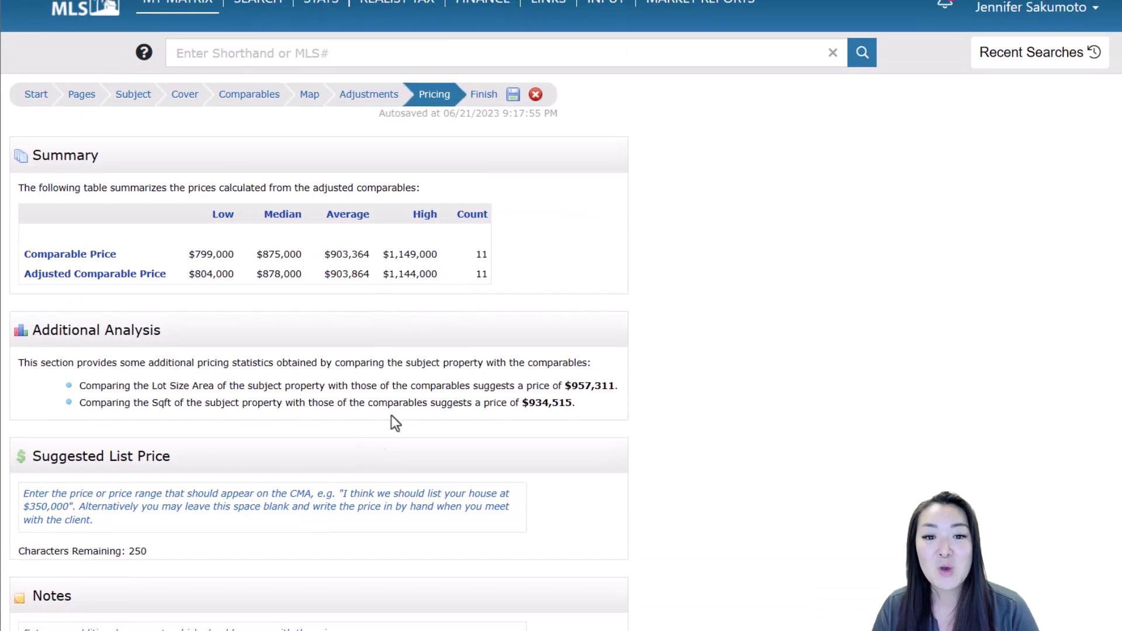
# Jump to the Finish step of the CMA and generate the report for viewing
pyautogui.click(487, 98)
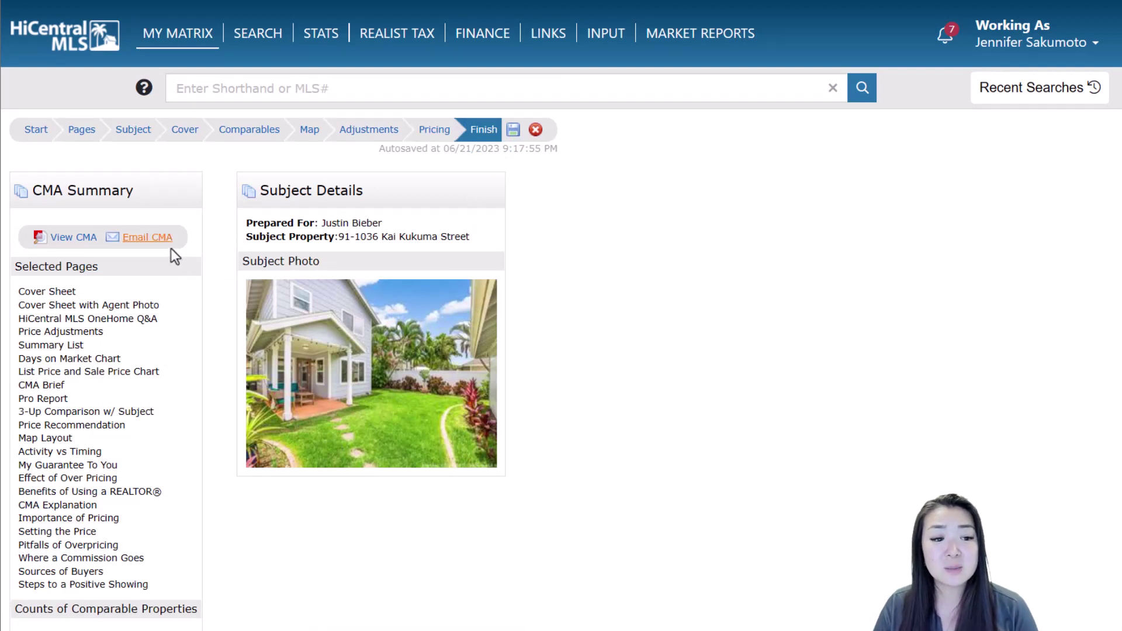
pyautogui.click(73, 240)
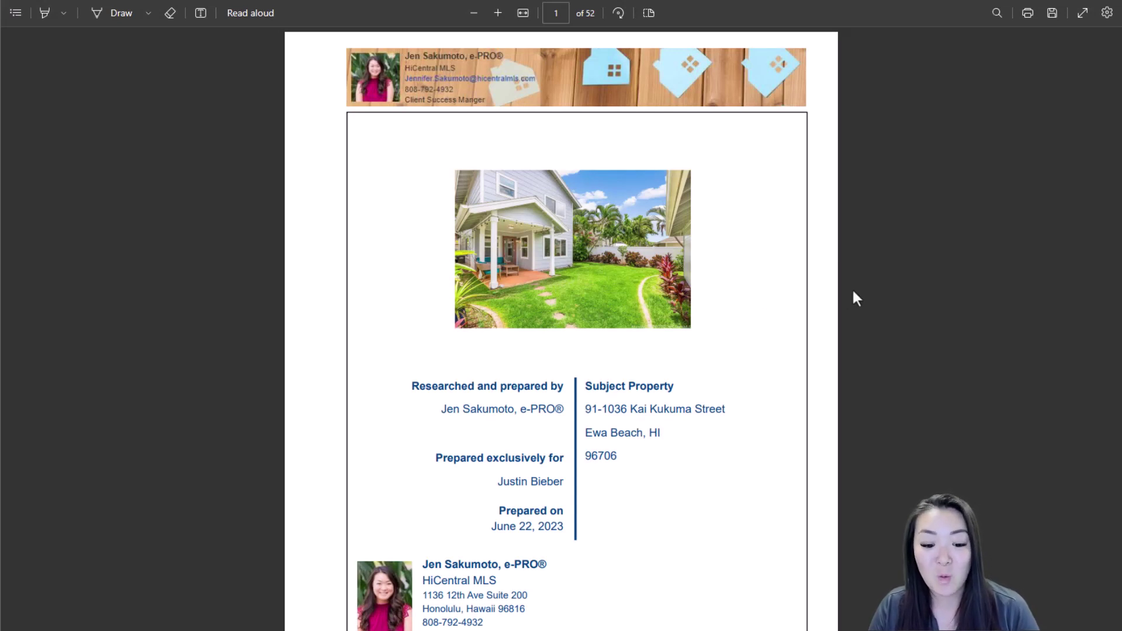
# Scroll through pages 1 and 2, the two cover pages of the 52-page CMA PDF
pyautogui.scroll(-10, 852, 291)
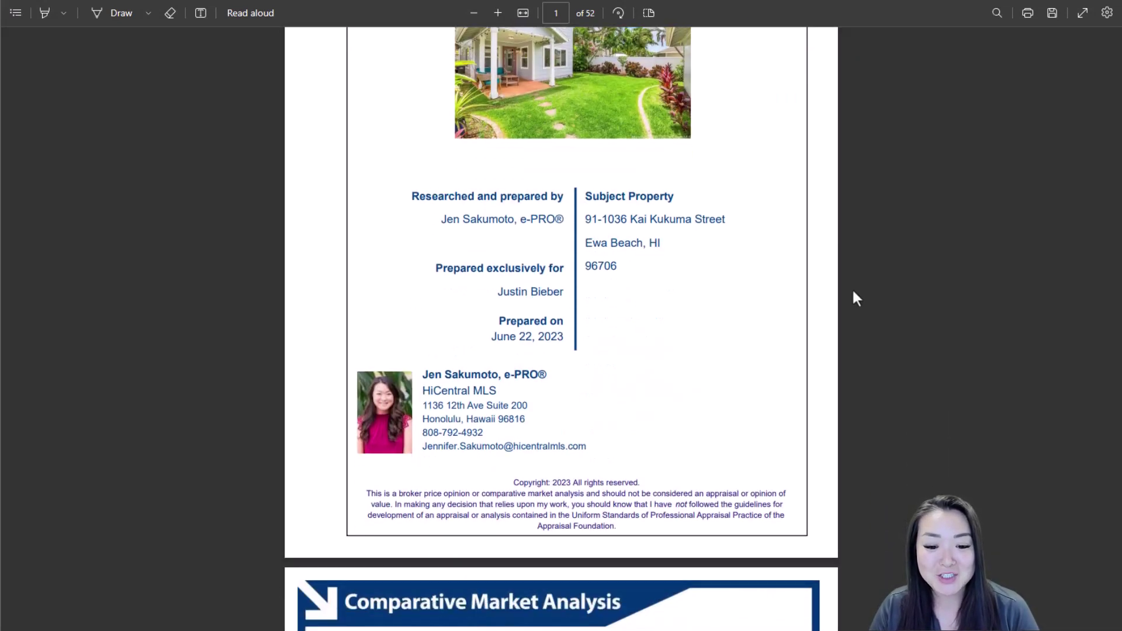
pyautogui.scroll(-3, 853, 291)
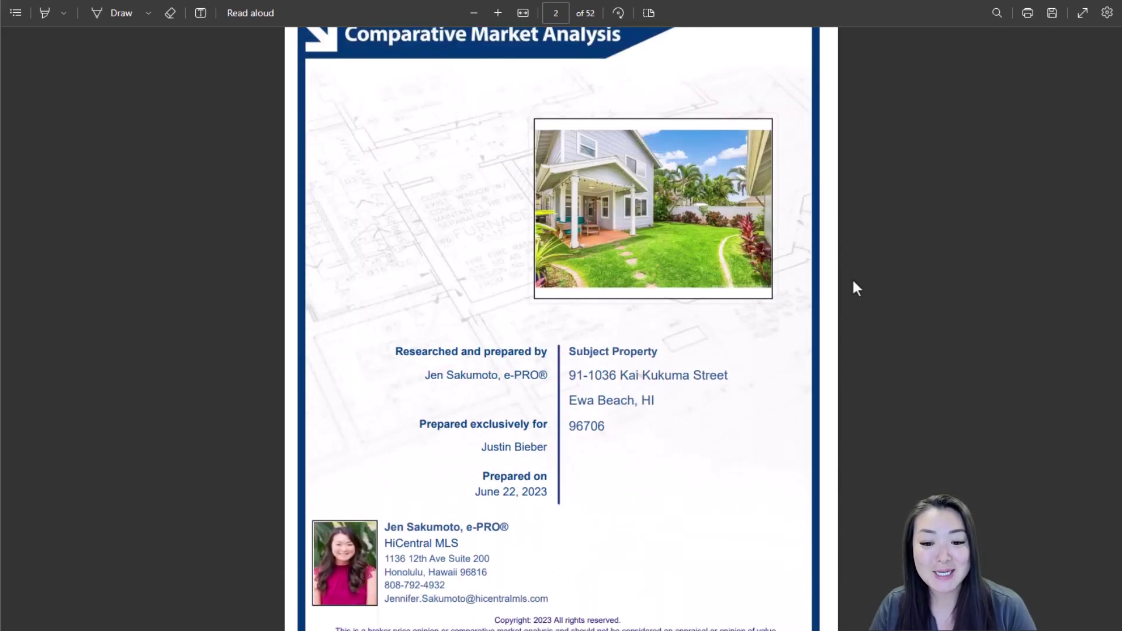
pyautogui.scroll(-2, 853, 289)
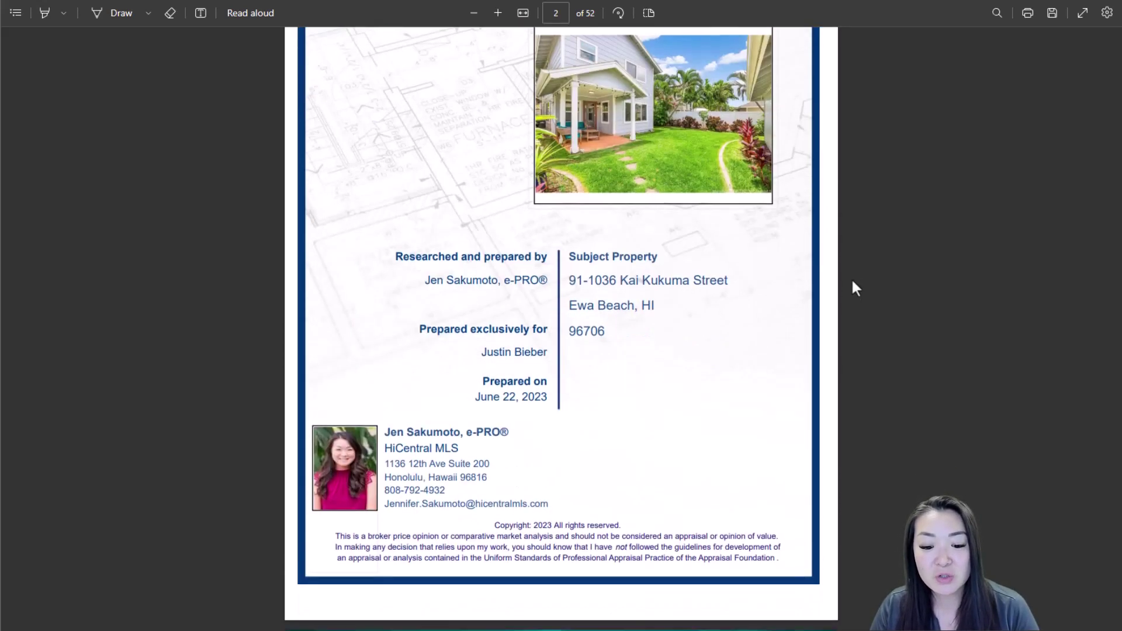
pyautogui.scroll(10, 853, 288)
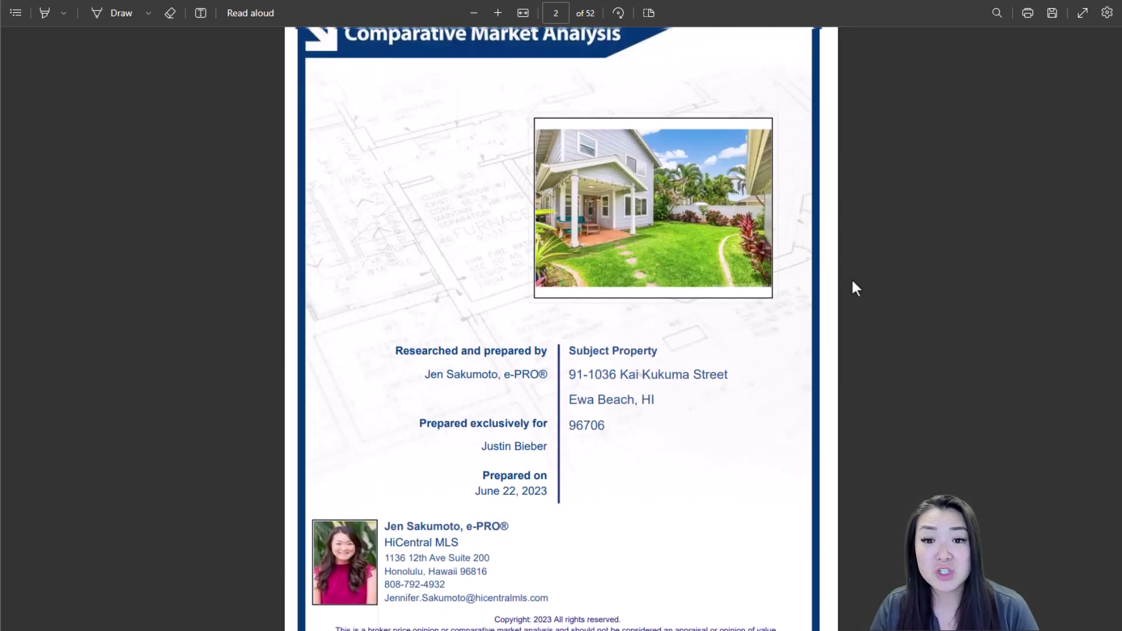
pyautogui.scroll(2, 859, 288)
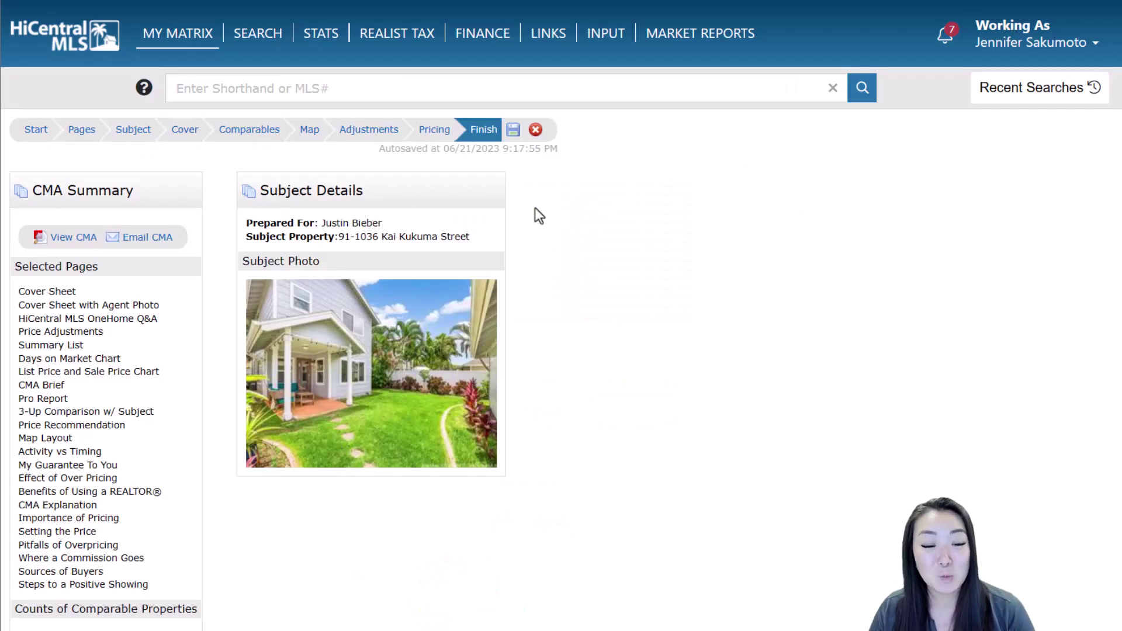
# Delete the plain Cover Sheet from Selected Pages, then regenerate and view the CMA from Finish
pyautogui.click(92, 129)
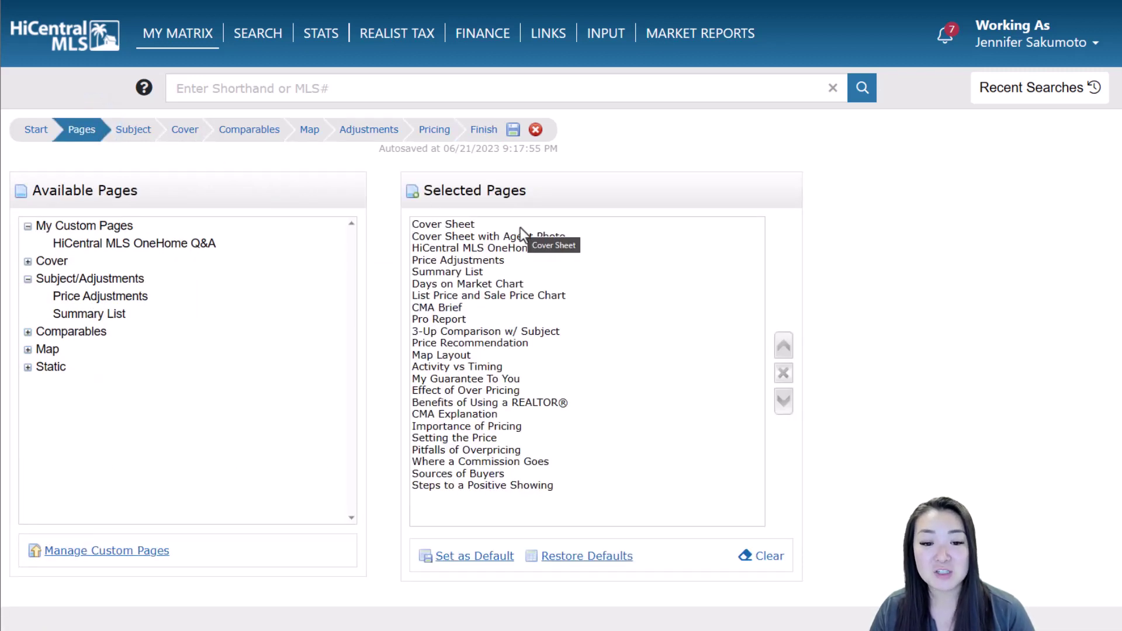
pyautogui.click(520, 225)
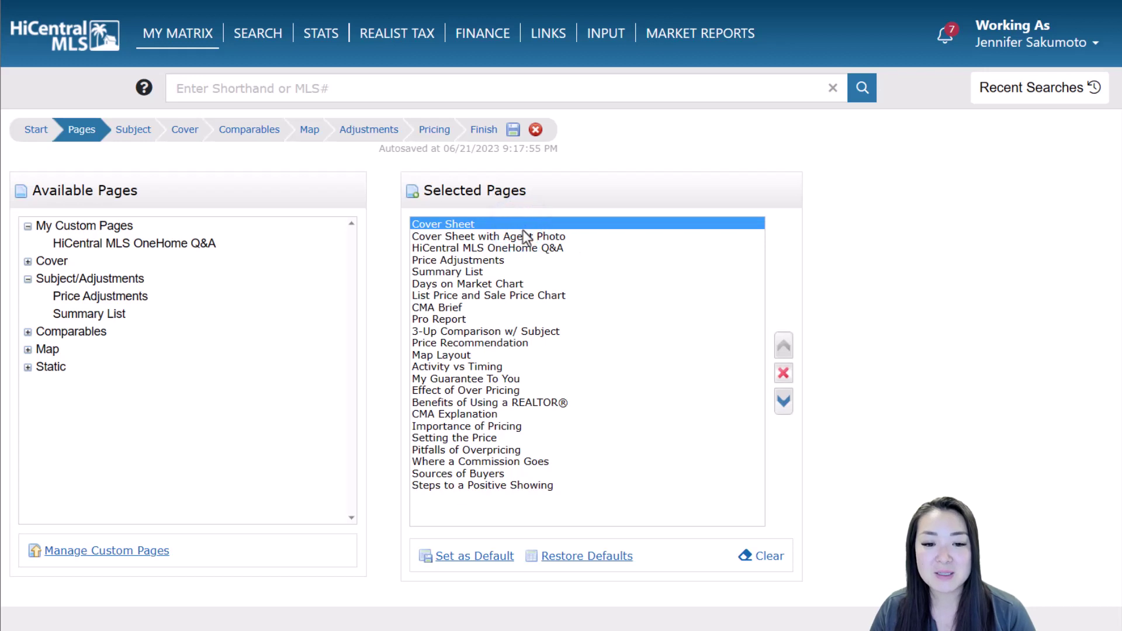
pyautogui.click(527, 236)
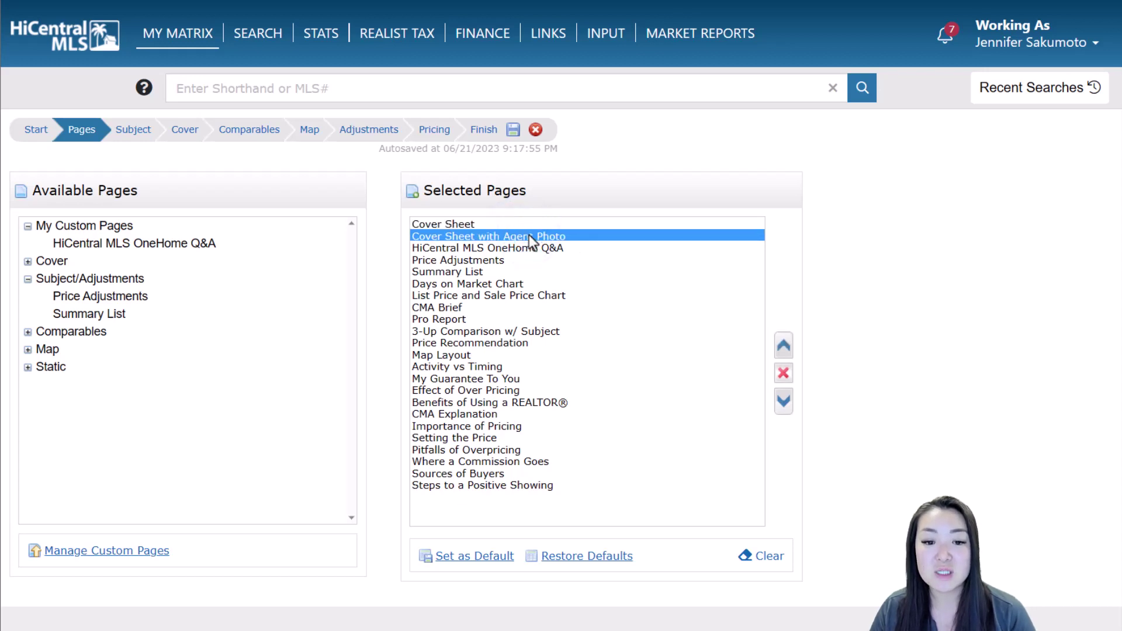
pyautogui.click(526, 225)
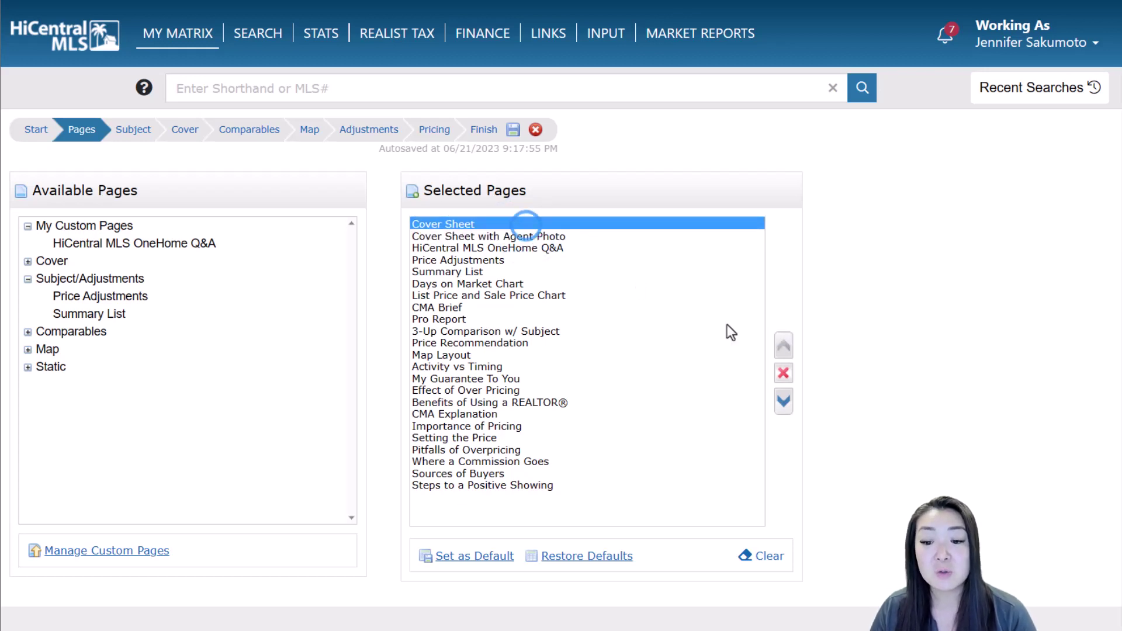
pyautogui.click(782, 374)
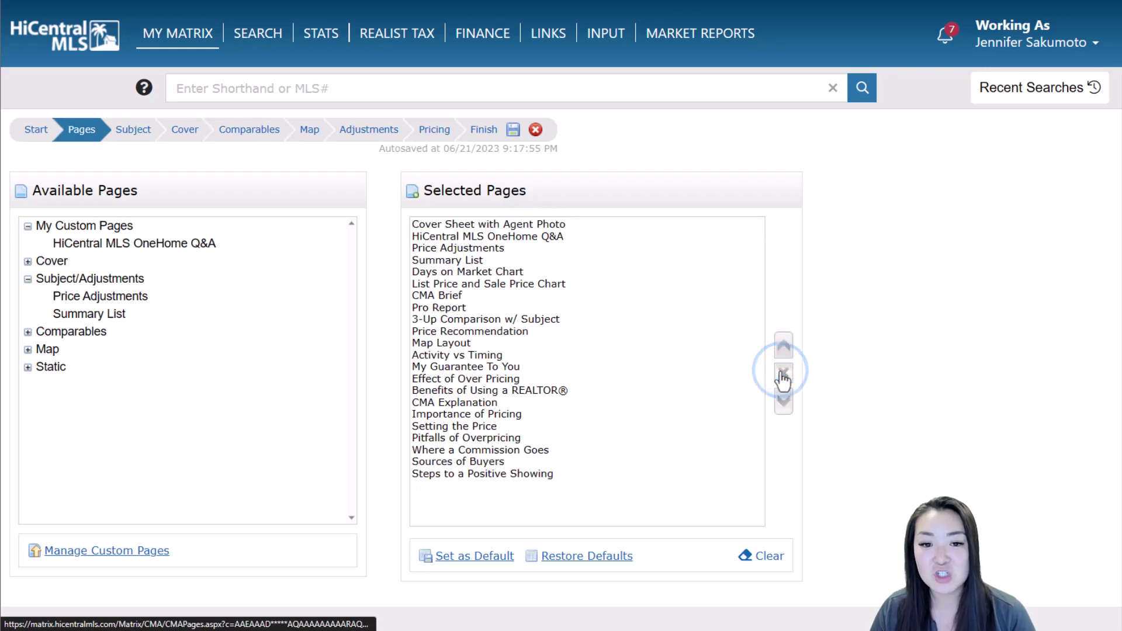
pyautogui.click(487, 136)
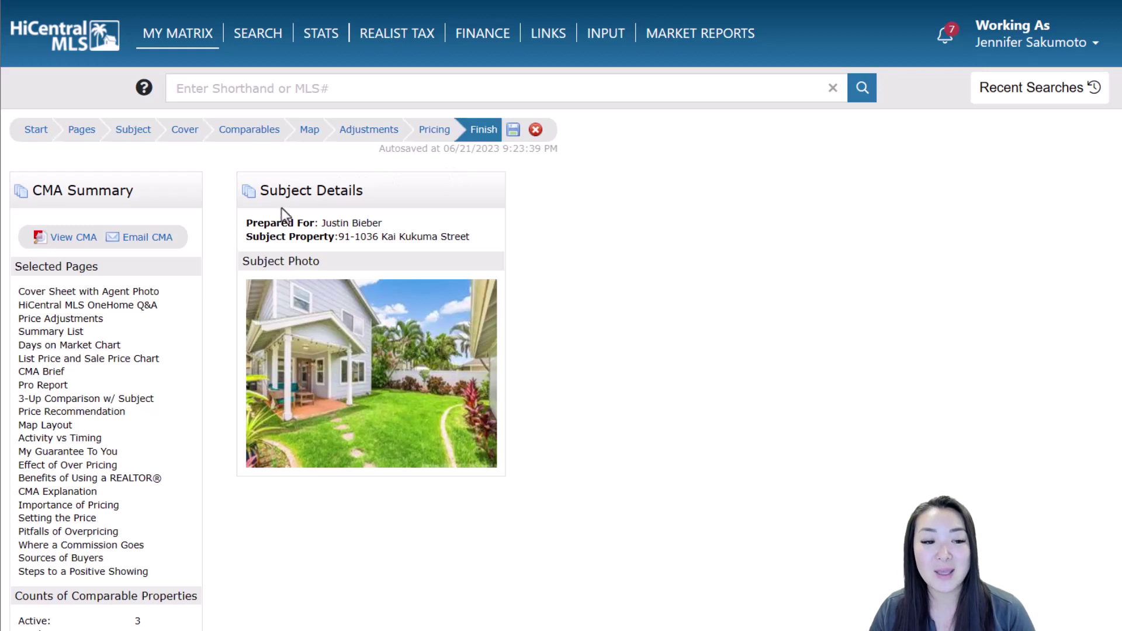
pyautogui.click(76, 238)
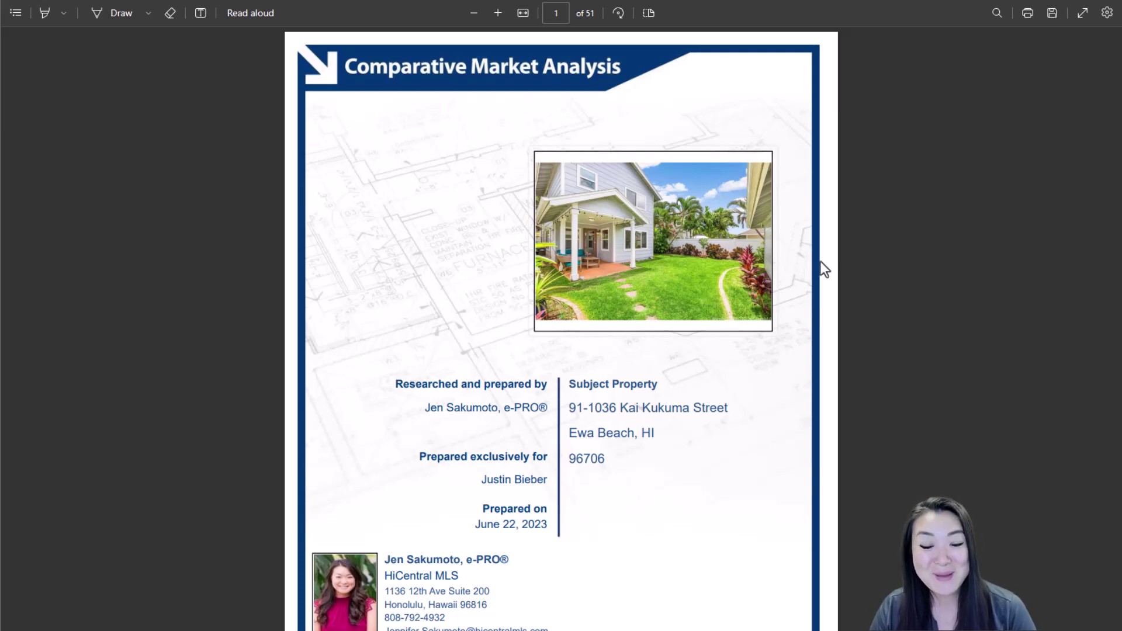
# Scroll the 51-page CMA past the OneHome Q&A to the Price Adjustments pages near page 14
pyautogui.scroll(-5, 821, 262)
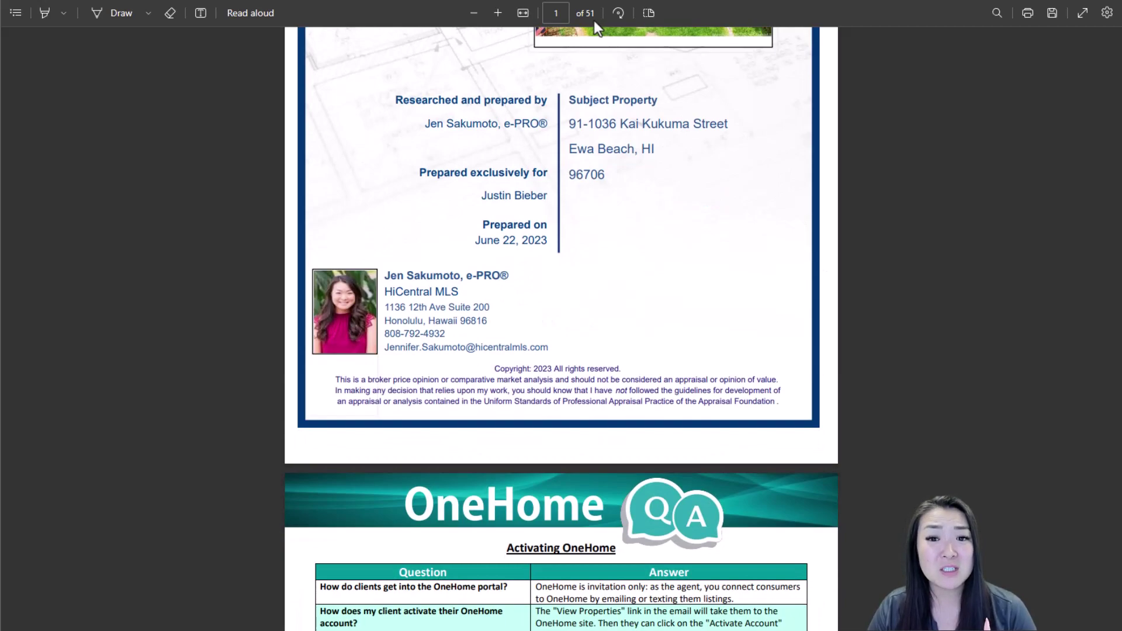
pyautogui.scroll(-18, 822, 280)
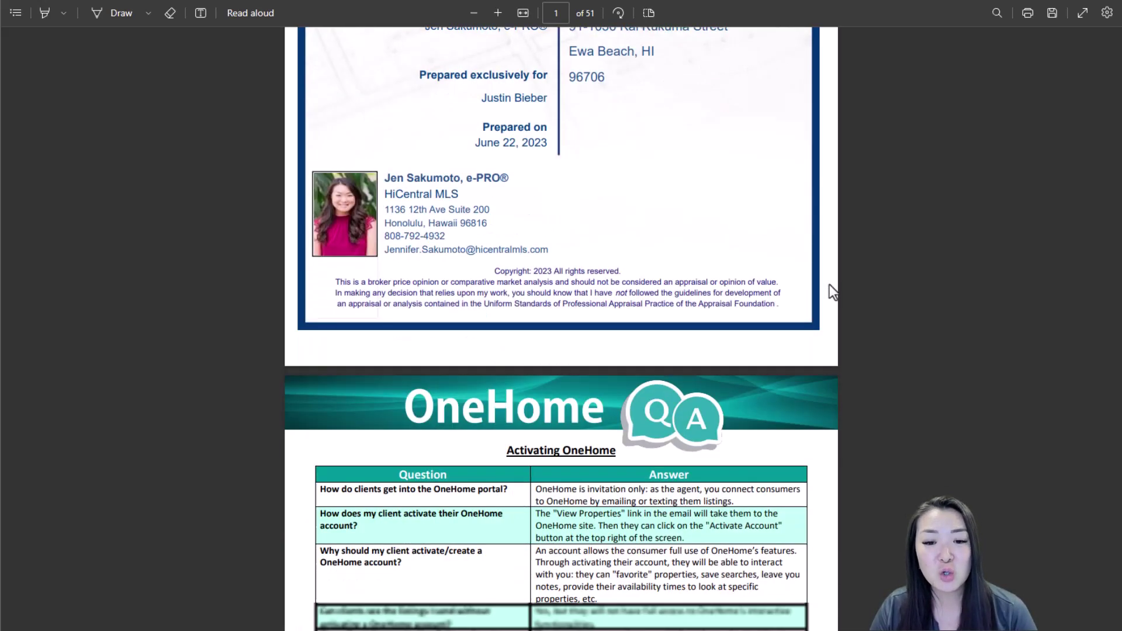
pyautogui.scroll(-18, 830, 286)
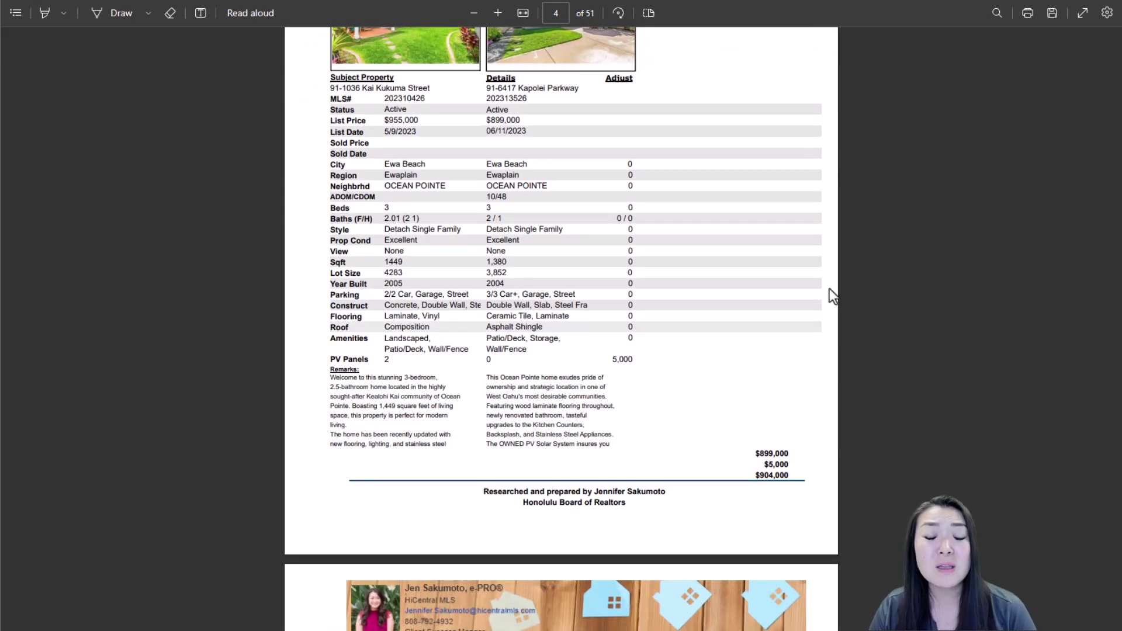
pyautogui.scroll(-10, 829, 289)
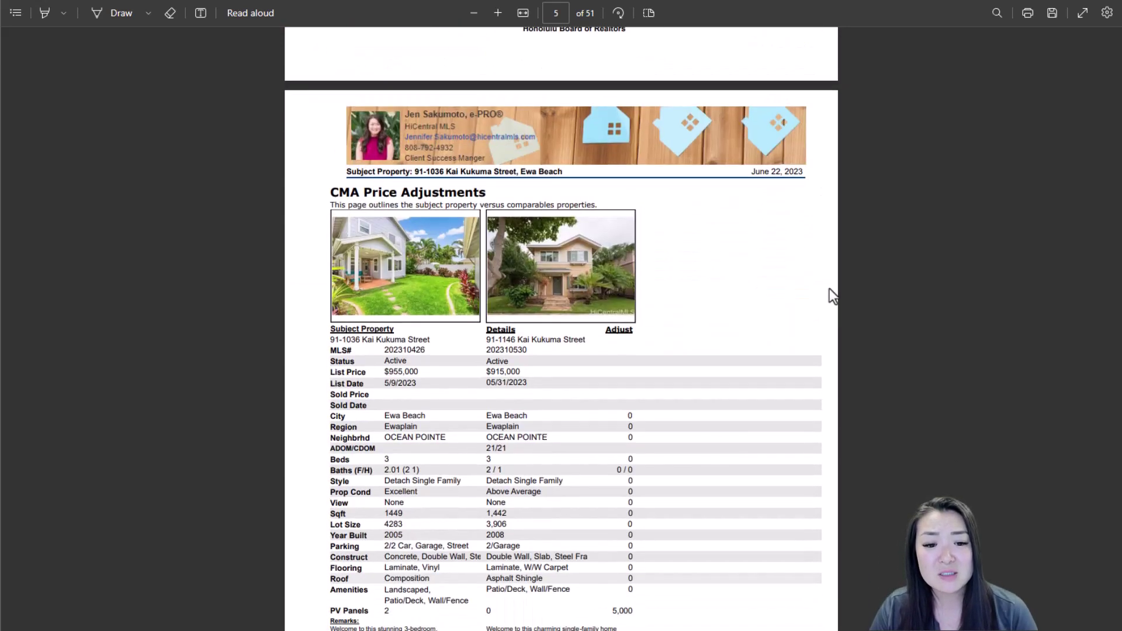
pyautogui.scroll(-20, 830, 289)
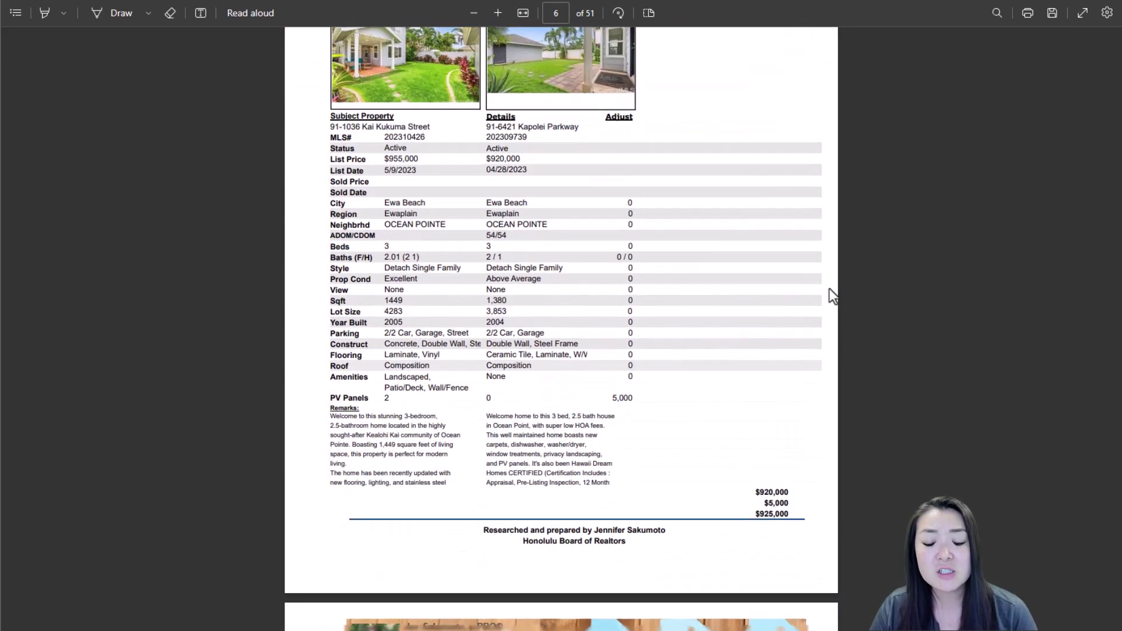
pyautogui.scroll(-10, 829, 289)
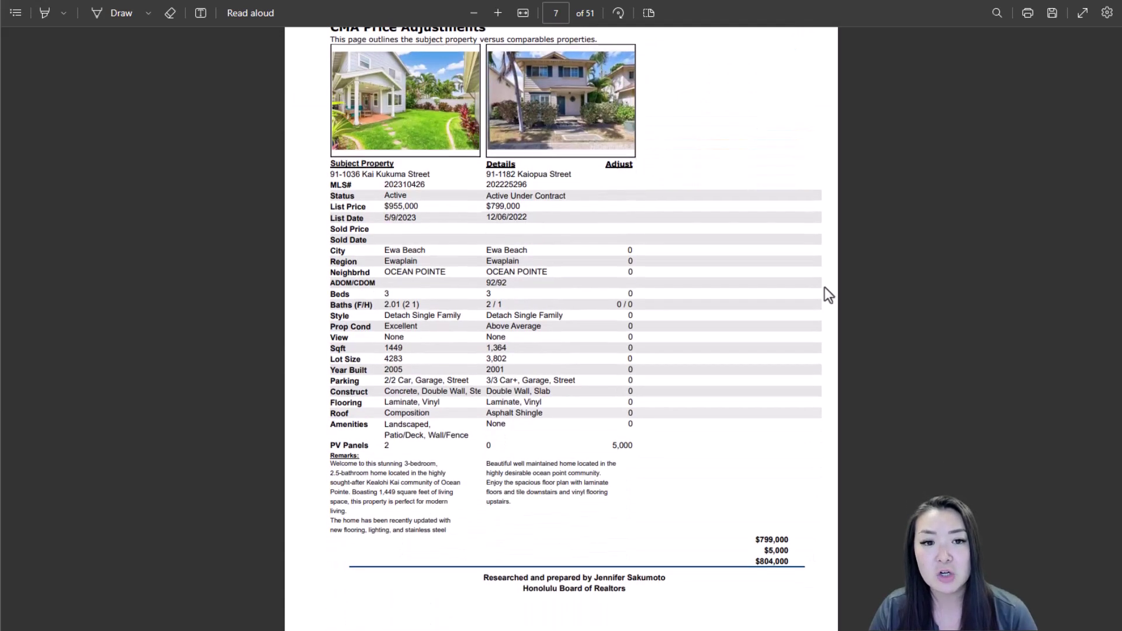
pyautogui.scroll(-5, 824, 289)
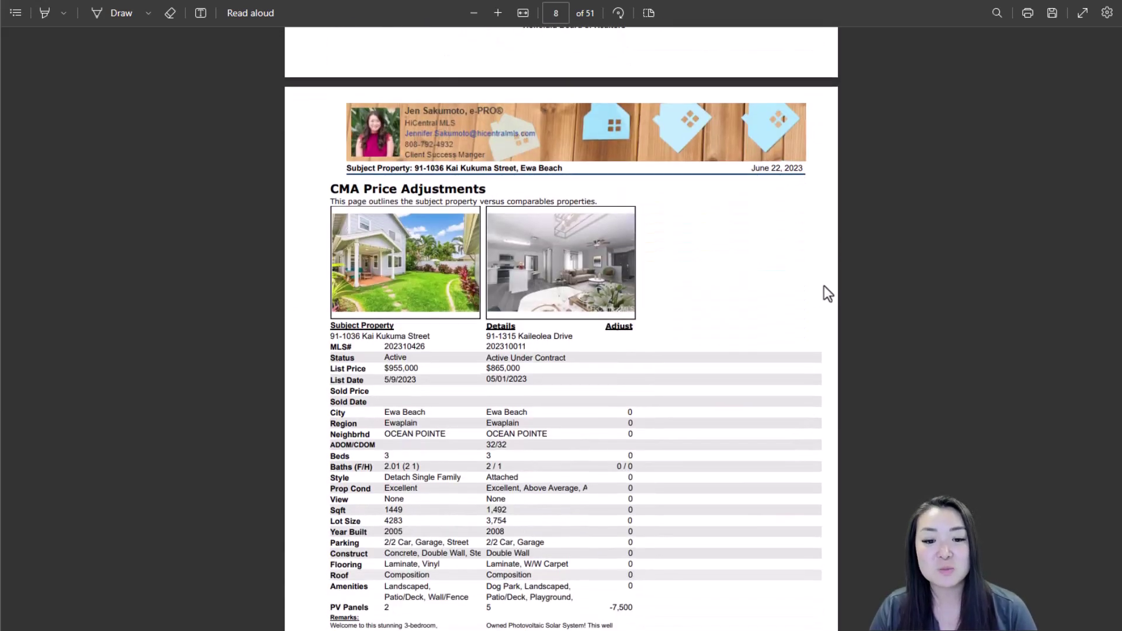
pyautogui.scroll(-3, 824, 287)
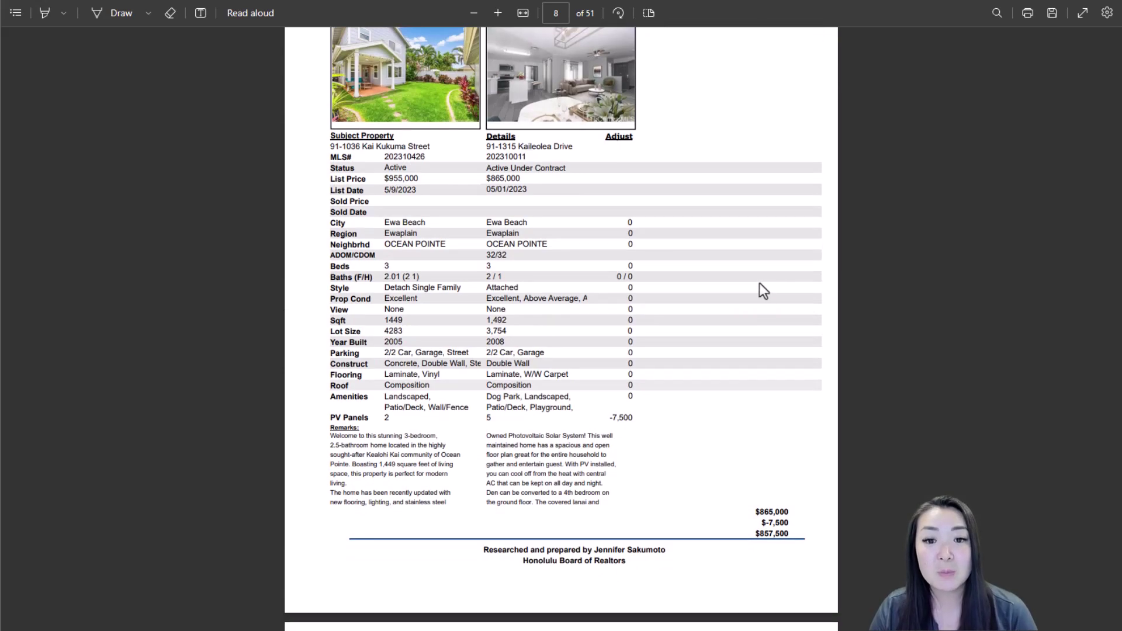
pyautogui.scroll(-2, 762, 286)
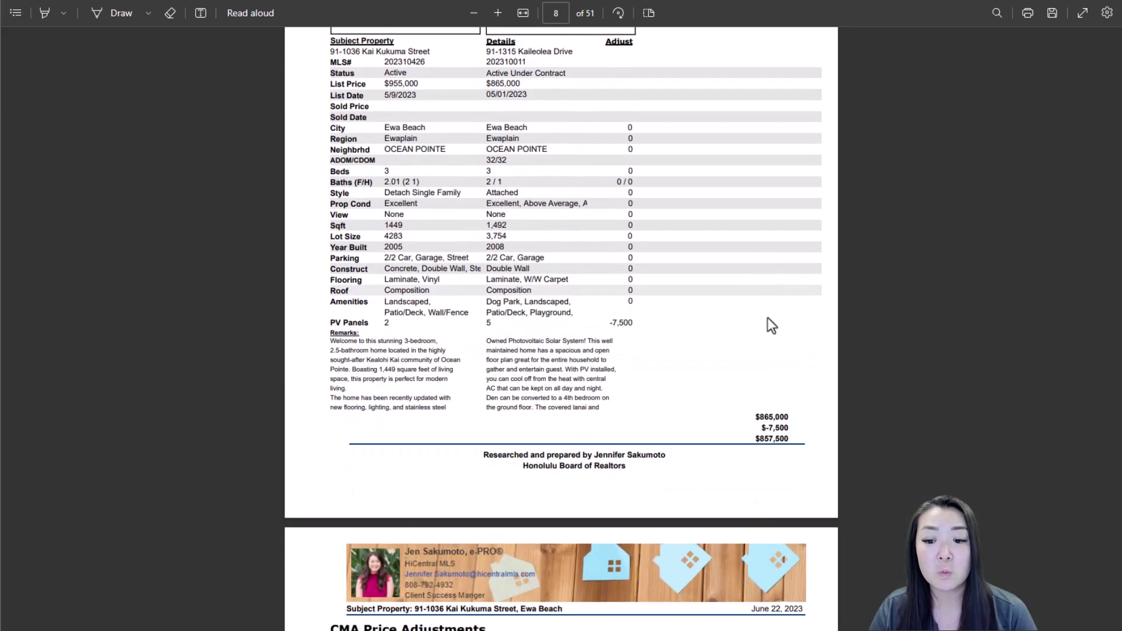
pyautogui.scroll(-12, 785, 442)
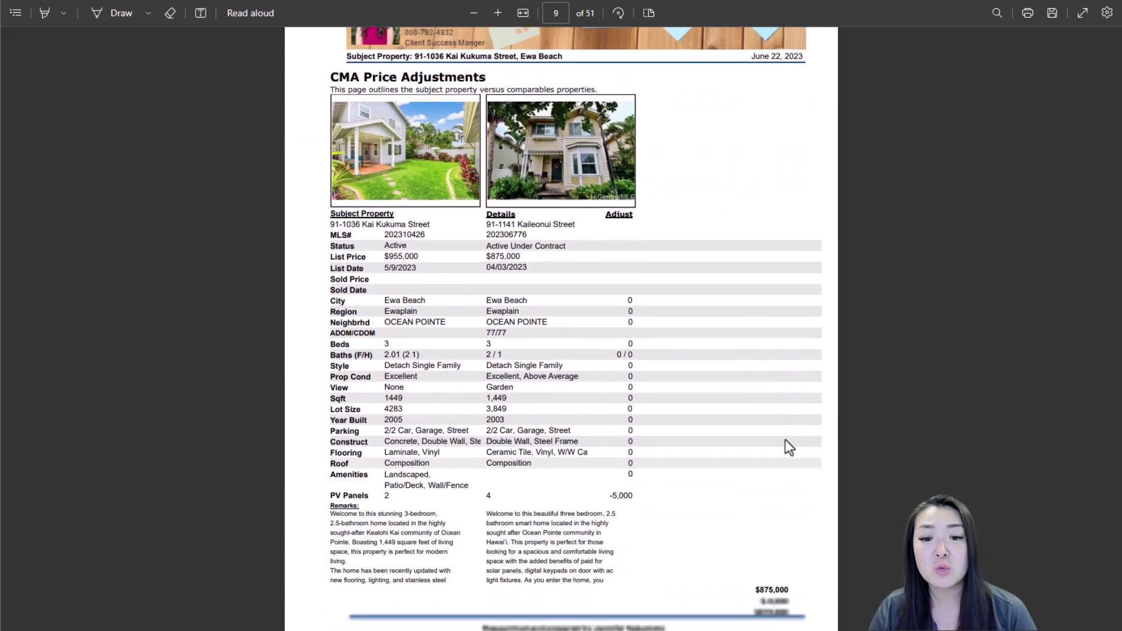
pyautogui.scroll(-20, 789, 442)
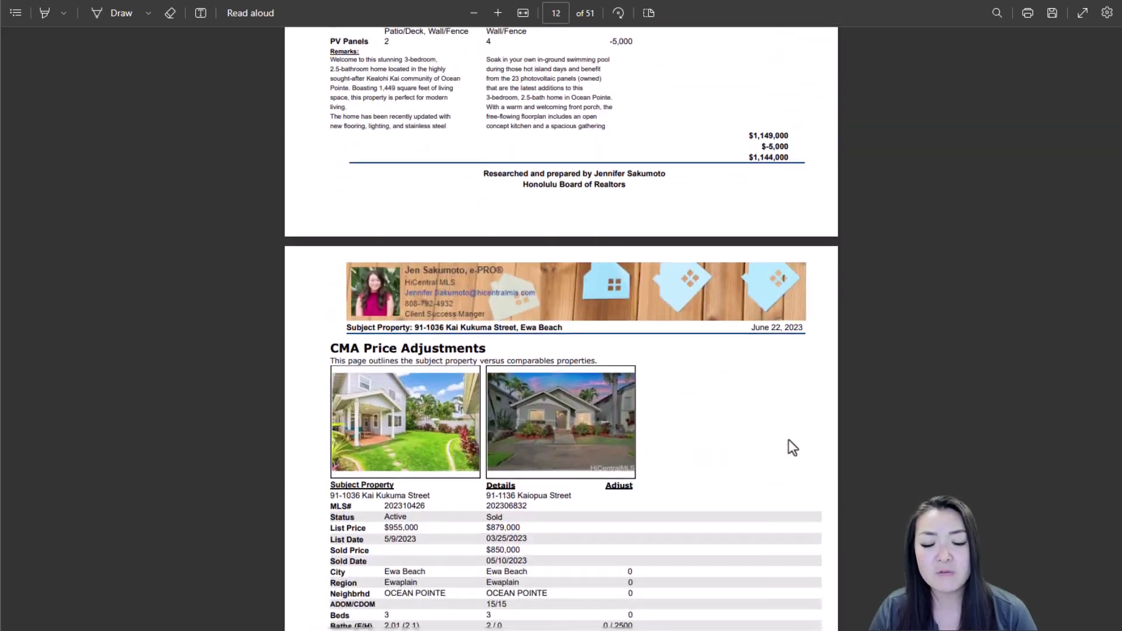
pyautogui.scroll(-20, 792, 447)
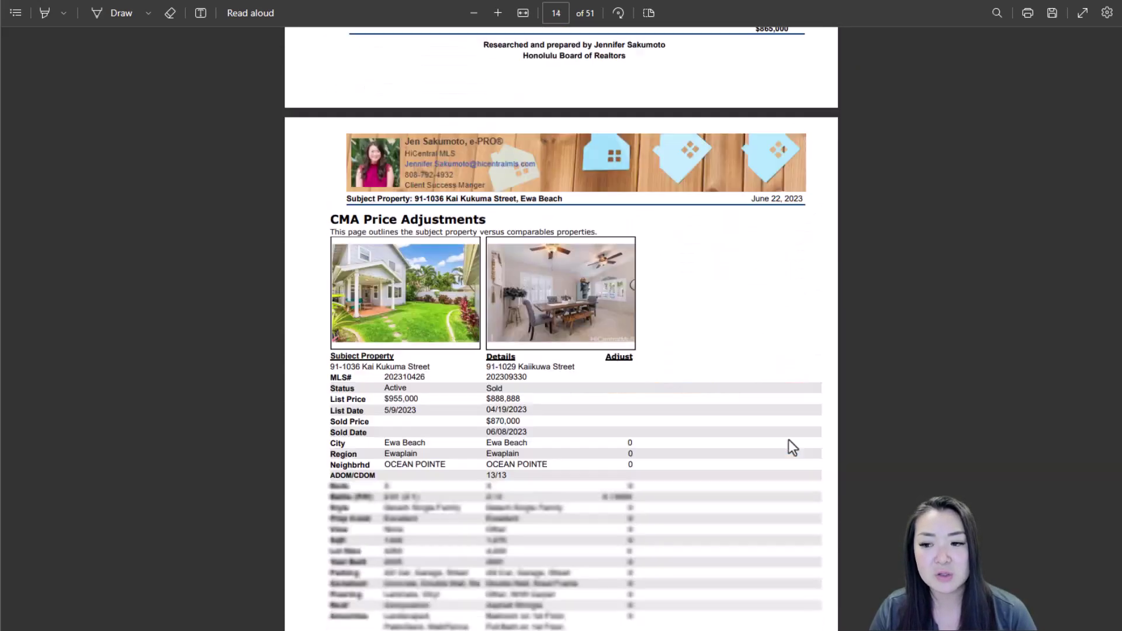
# Scroll past the summary charts and CMA Pro Report listings to the 3-Up Comparison on page 34
pyautogui.scroll(-20, 790, 441)
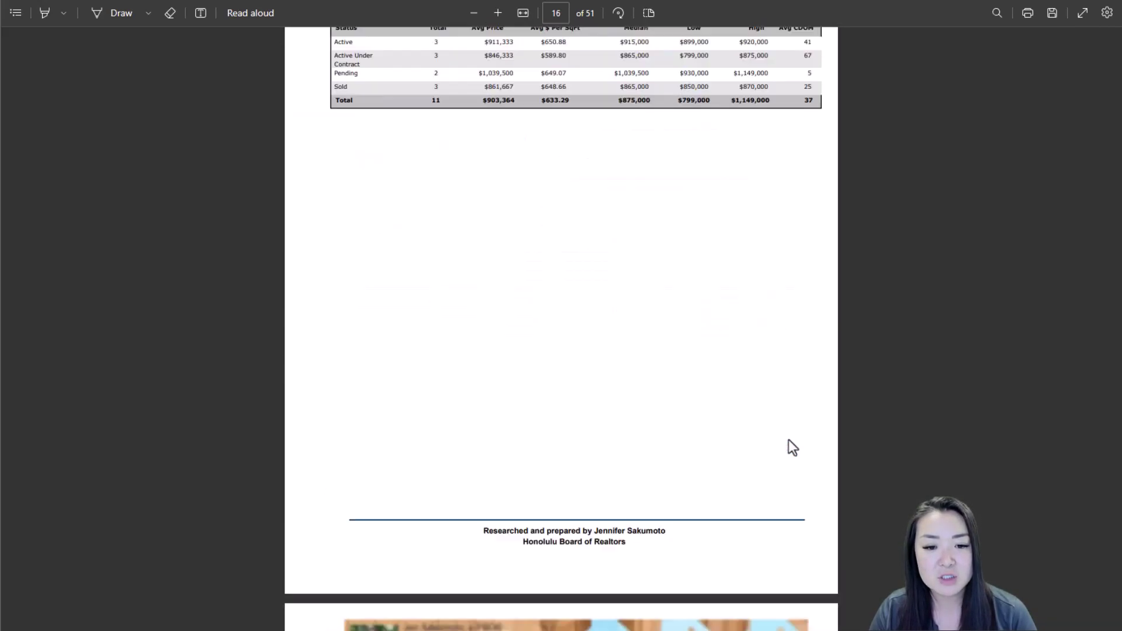
pyautogui.scroll(-20, 793, 447)
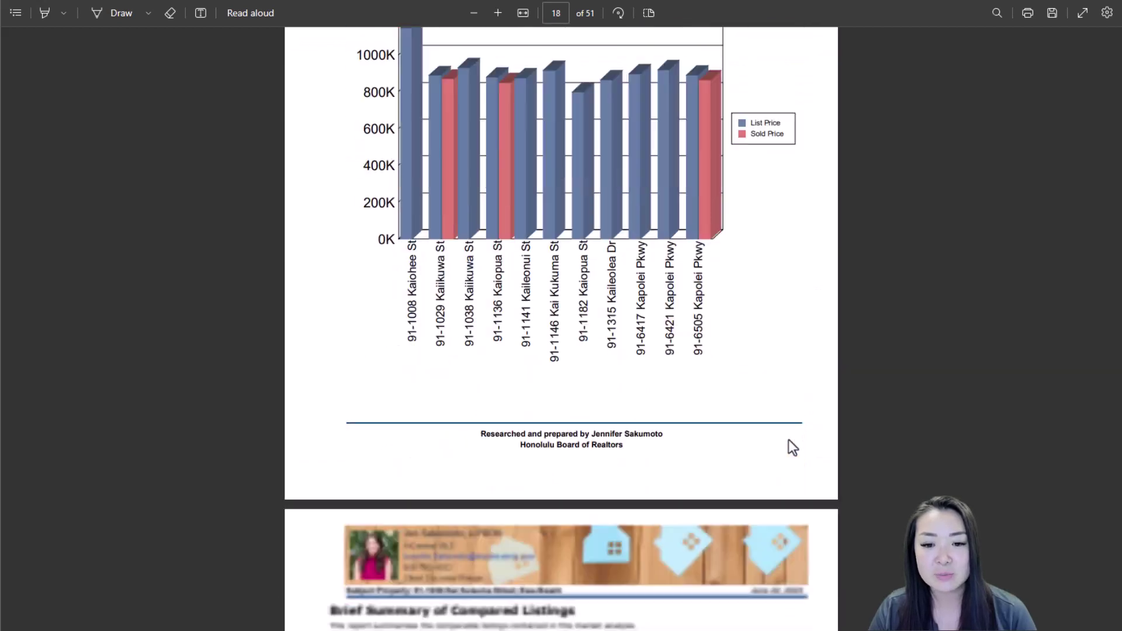
pyautogui.scroll(-10, 788, 440)
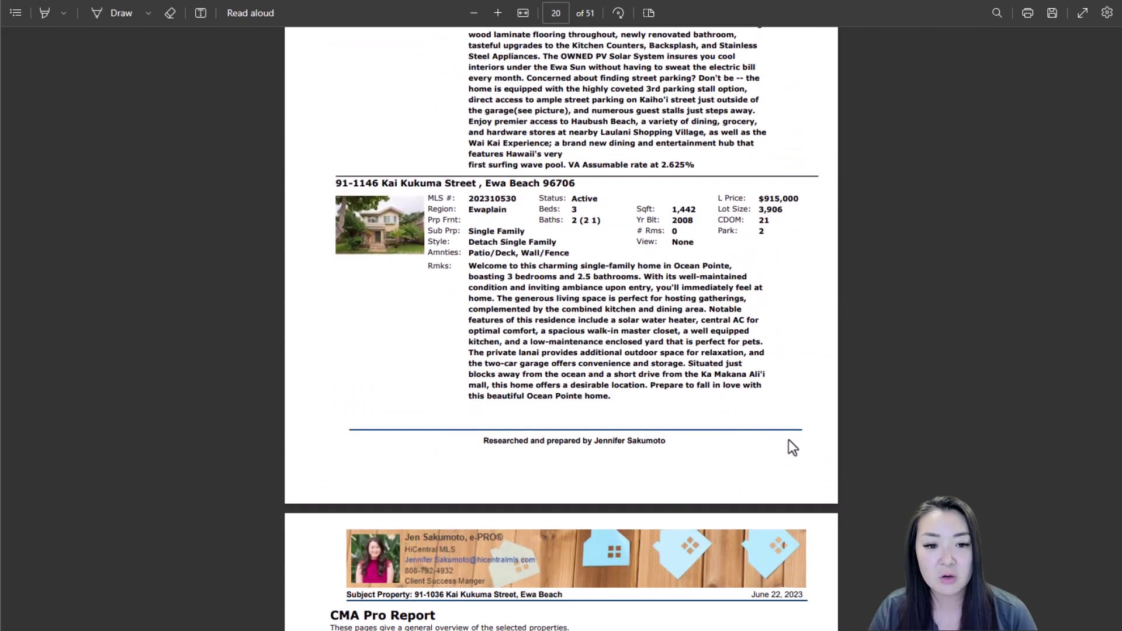
pyautogui.scroll(8, 787, 439)
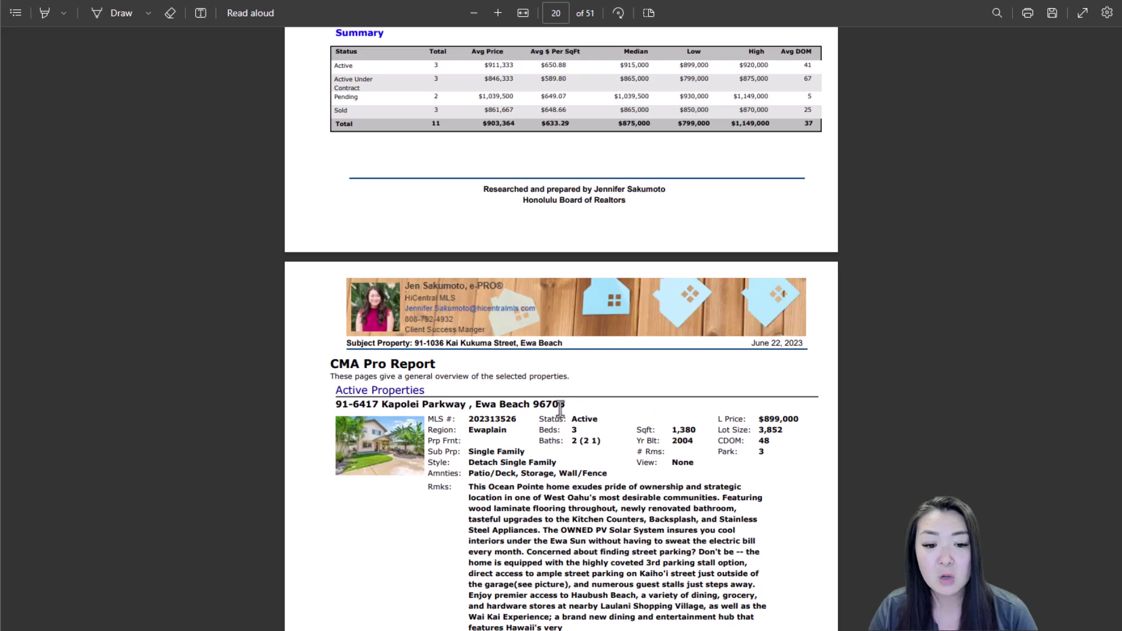
pyautogui.scroll(-4, 563, 409)
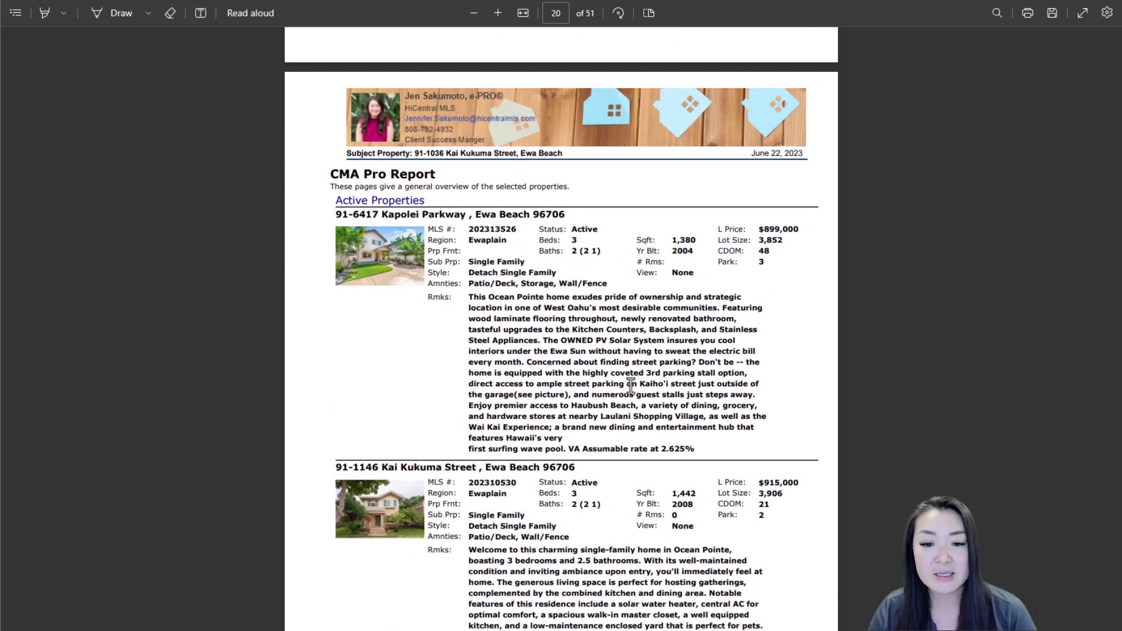
pyautogui.scroll(-20, 630, 386)
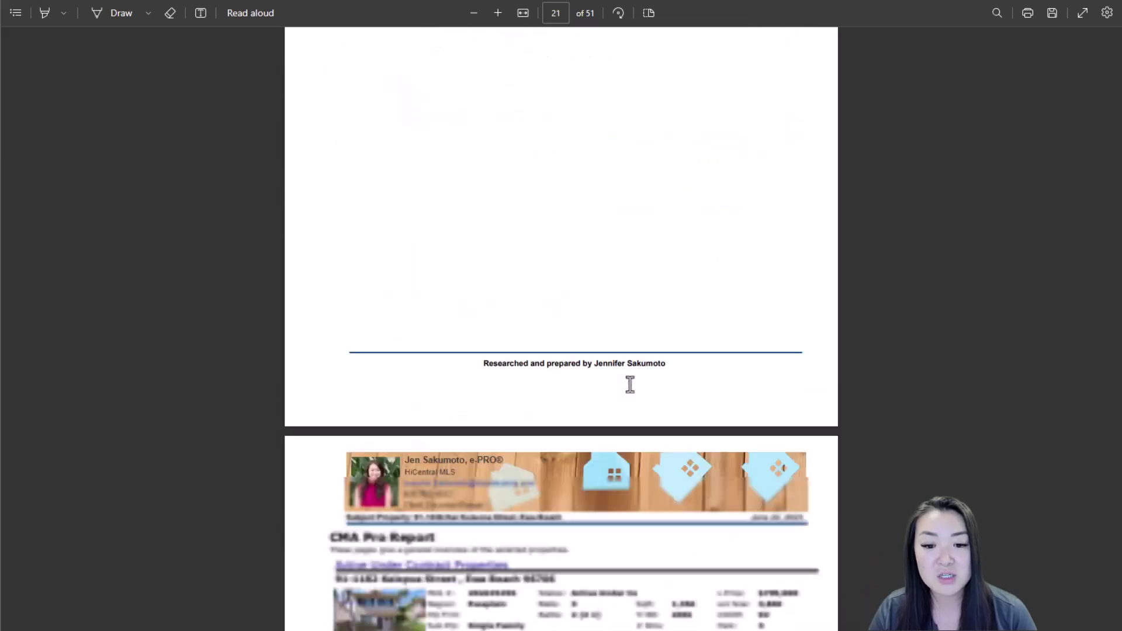
pyautogui.scroll(-20, 631, 384)
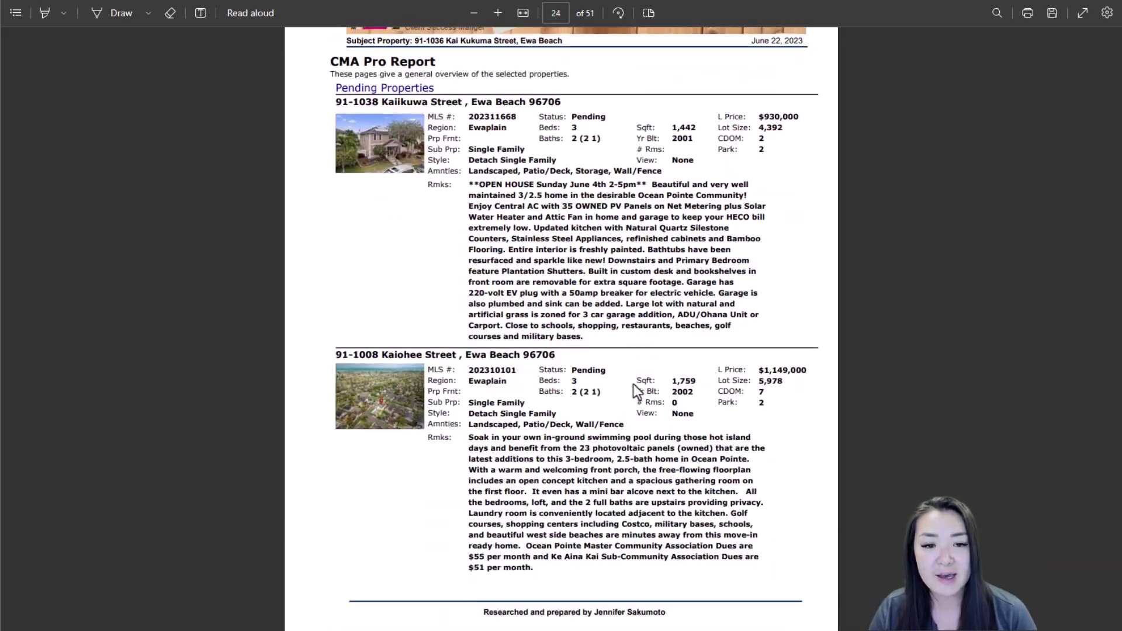
pyautogui.scroll(-18, 634, 384)
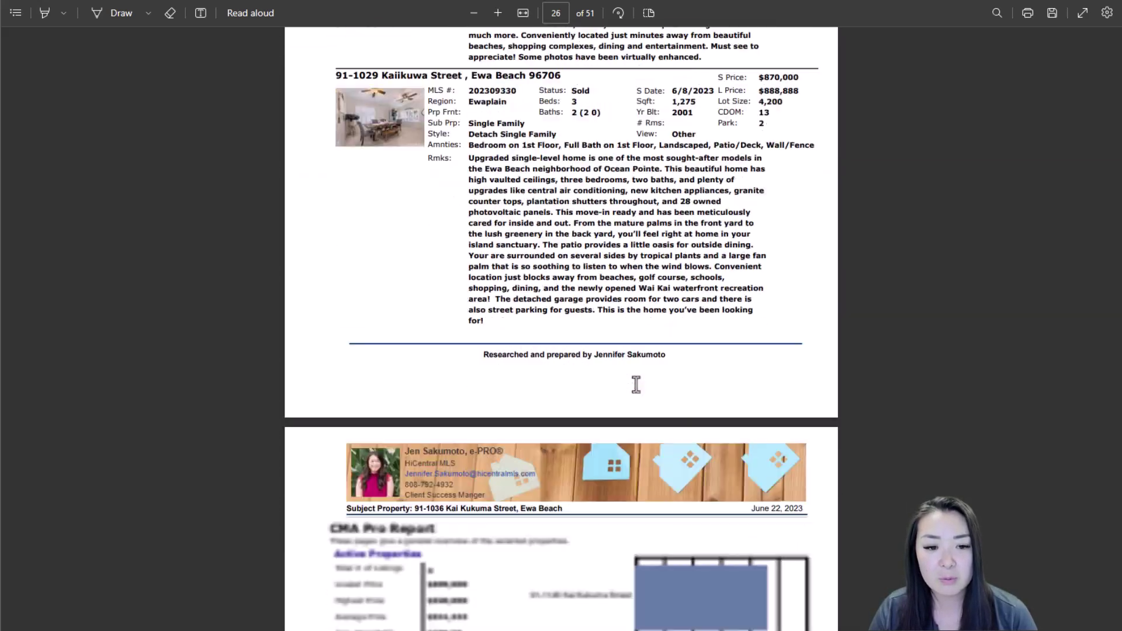
pyautogui.scroll(-20, 636, 384)
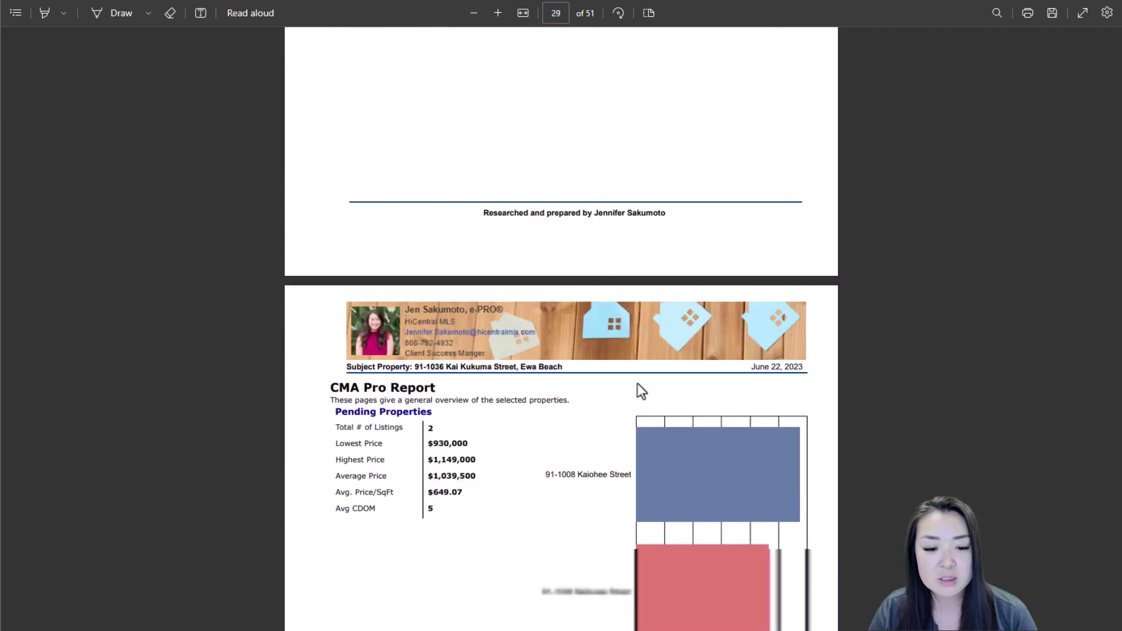
pyautogui.scroll(-20, 637, 388)
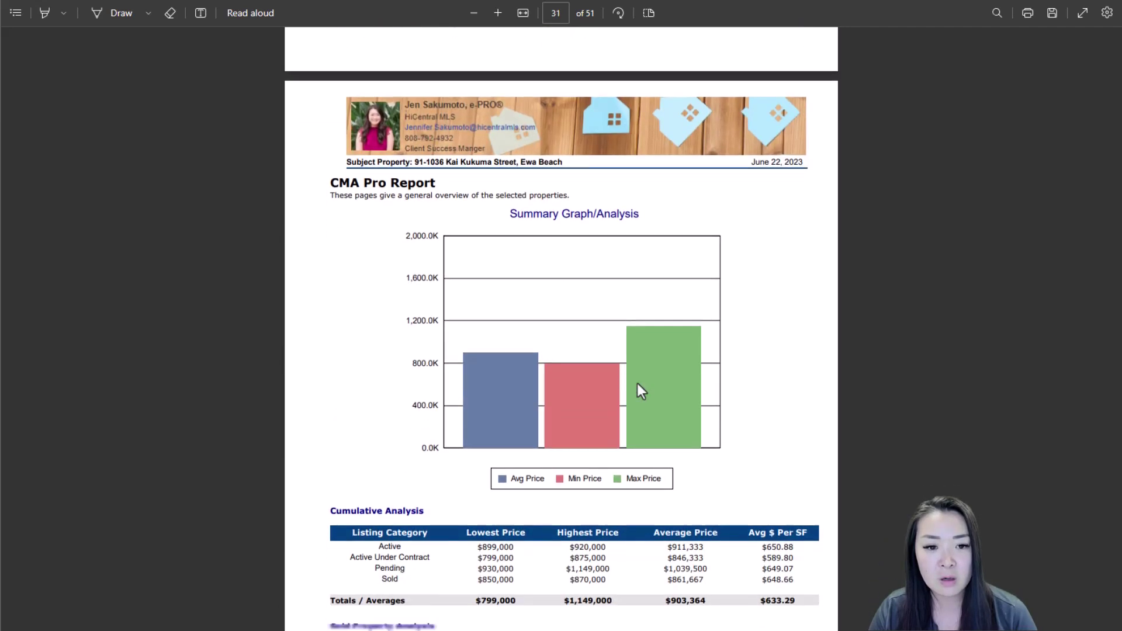
pyautogui.scroll(-20, 641, 391)
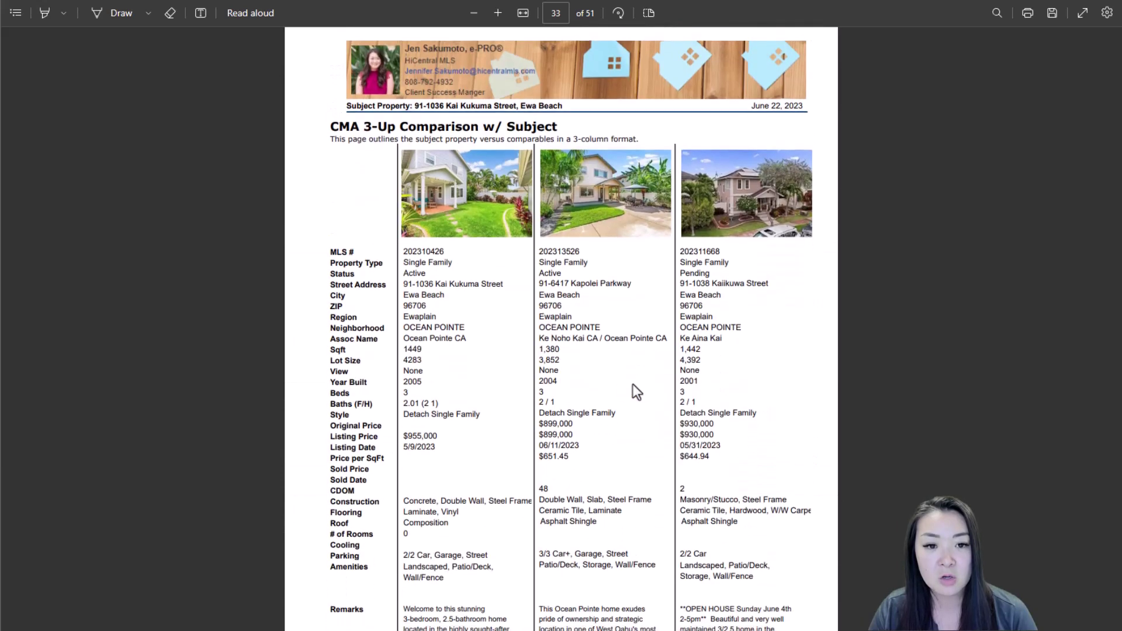
pyautogui.scroll(-3, 622, 385)
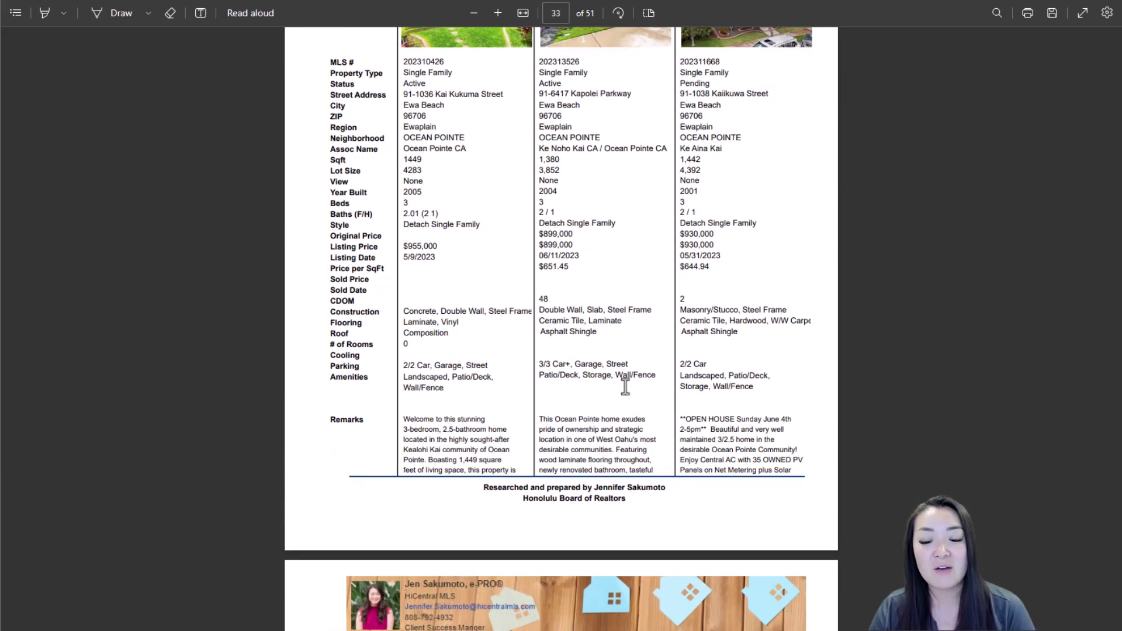
pyautogui.scroll(-8, 626, 386)
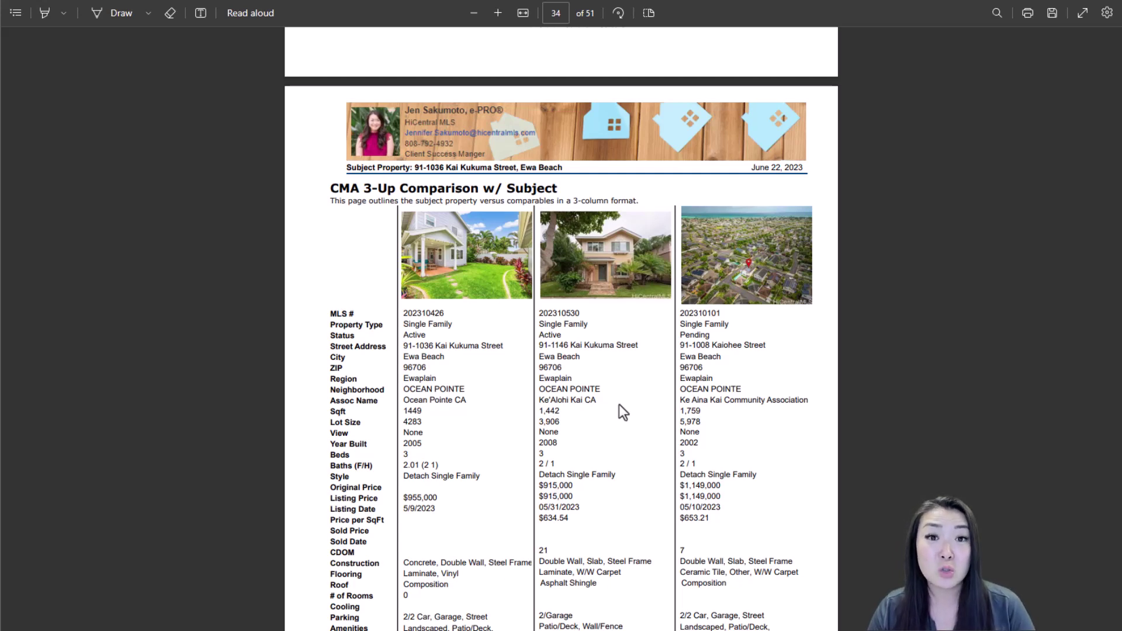
pyautogui.scroll(-5, 619, 405)
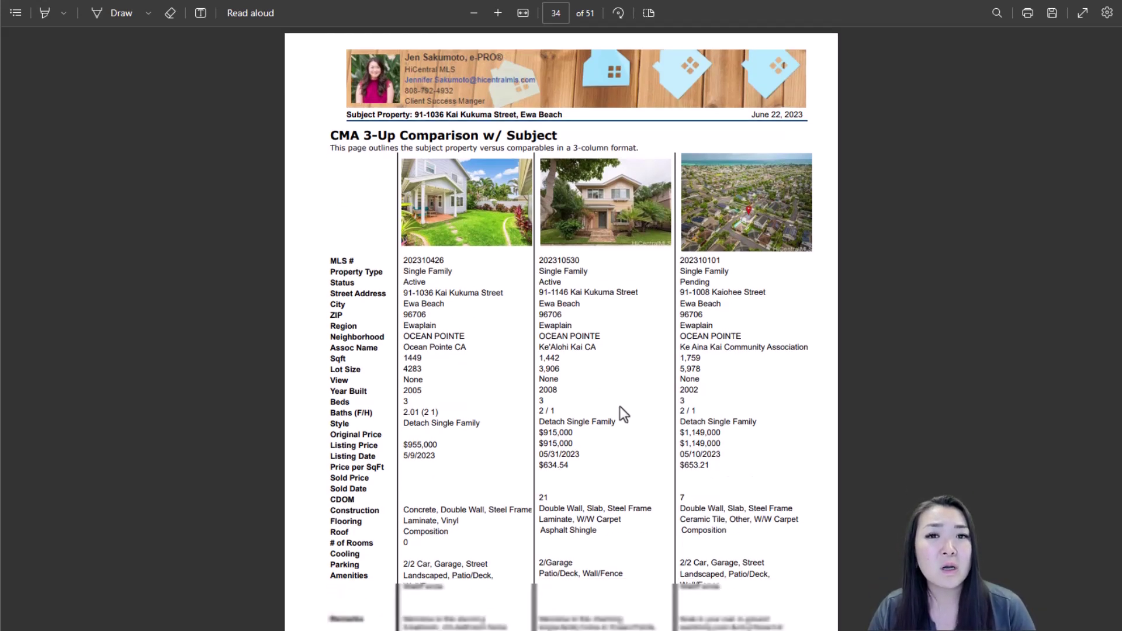